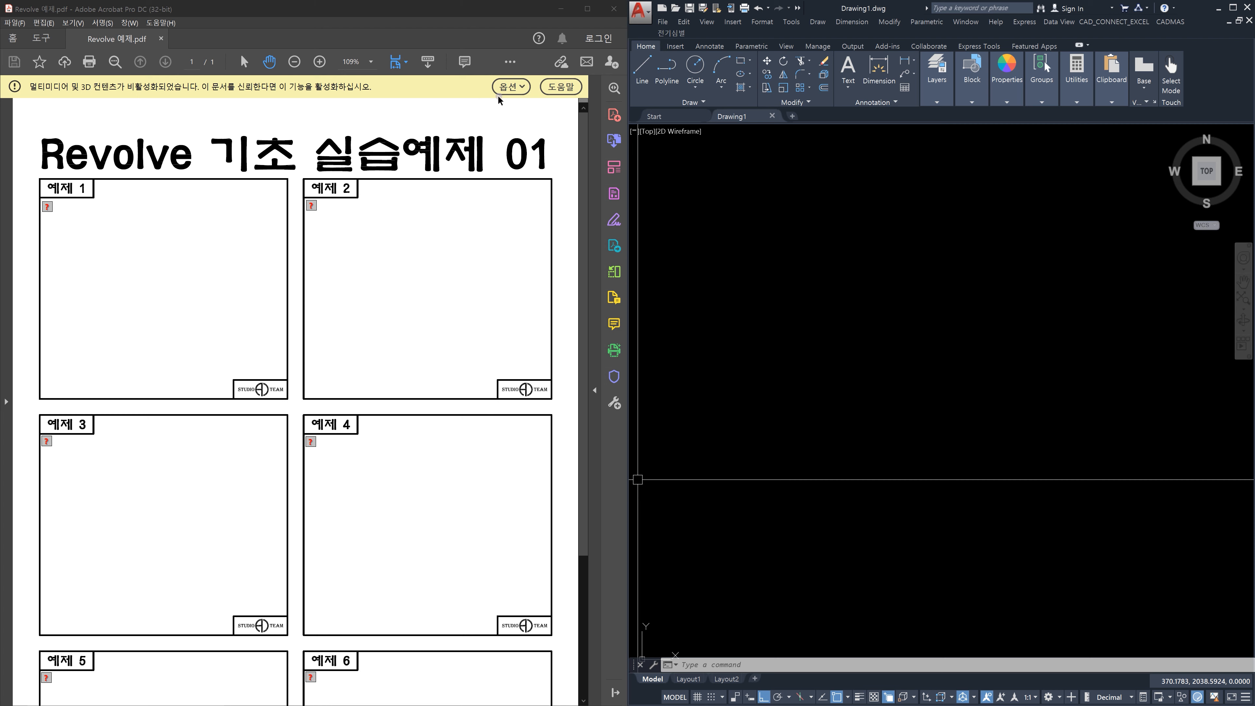
# Step: Trust the PDF document one time only and activate the 3D model in example 1 (예제 1)
pyautogui.click(509, 89)
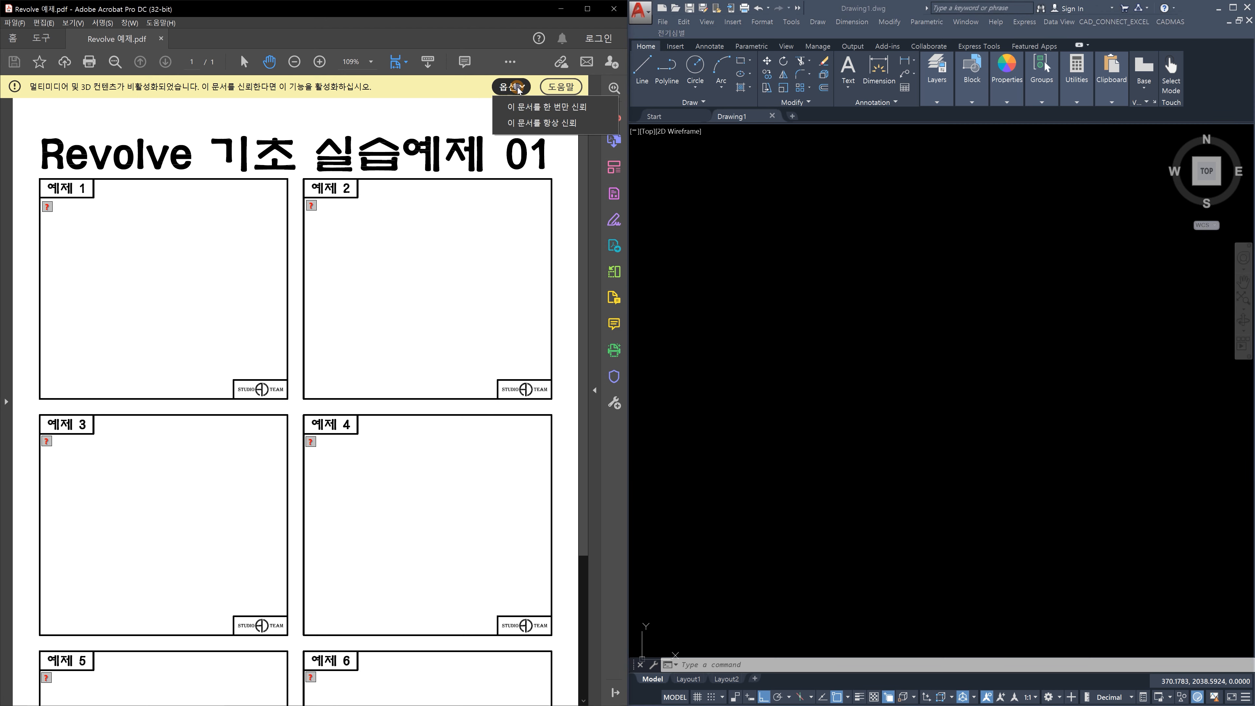
pyautogui.click(554, 108)
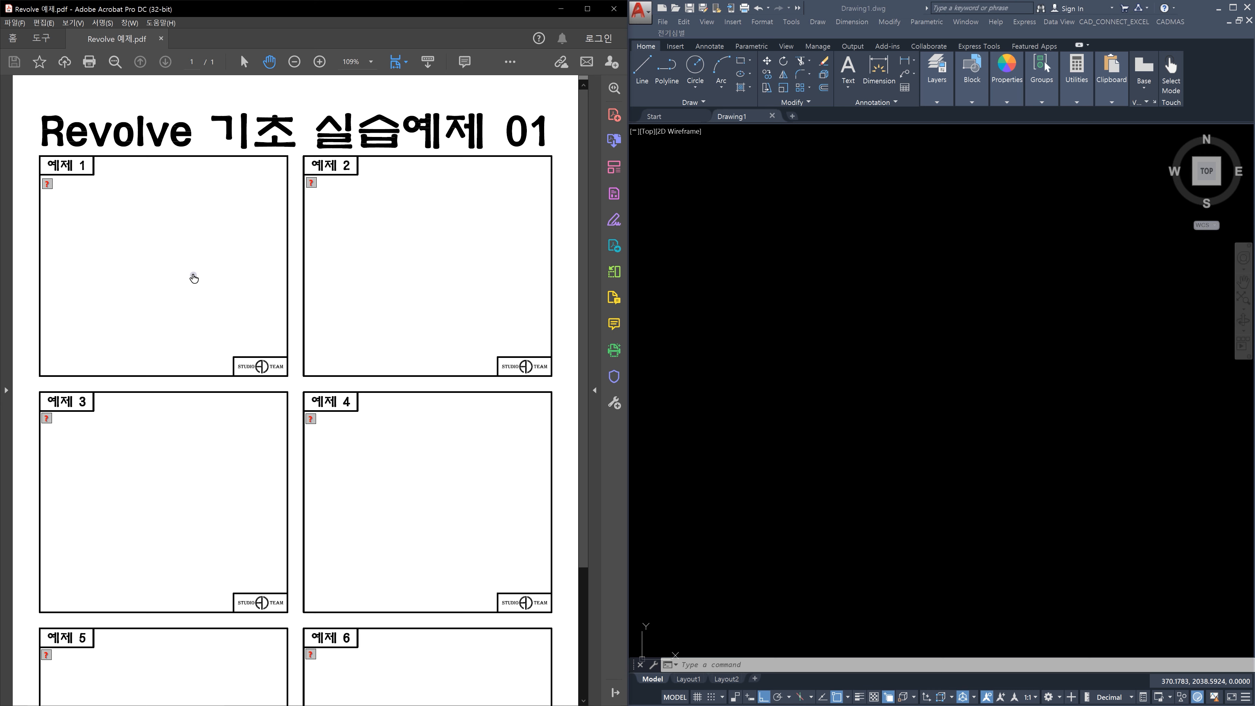
pyautogui.click(191, 275)
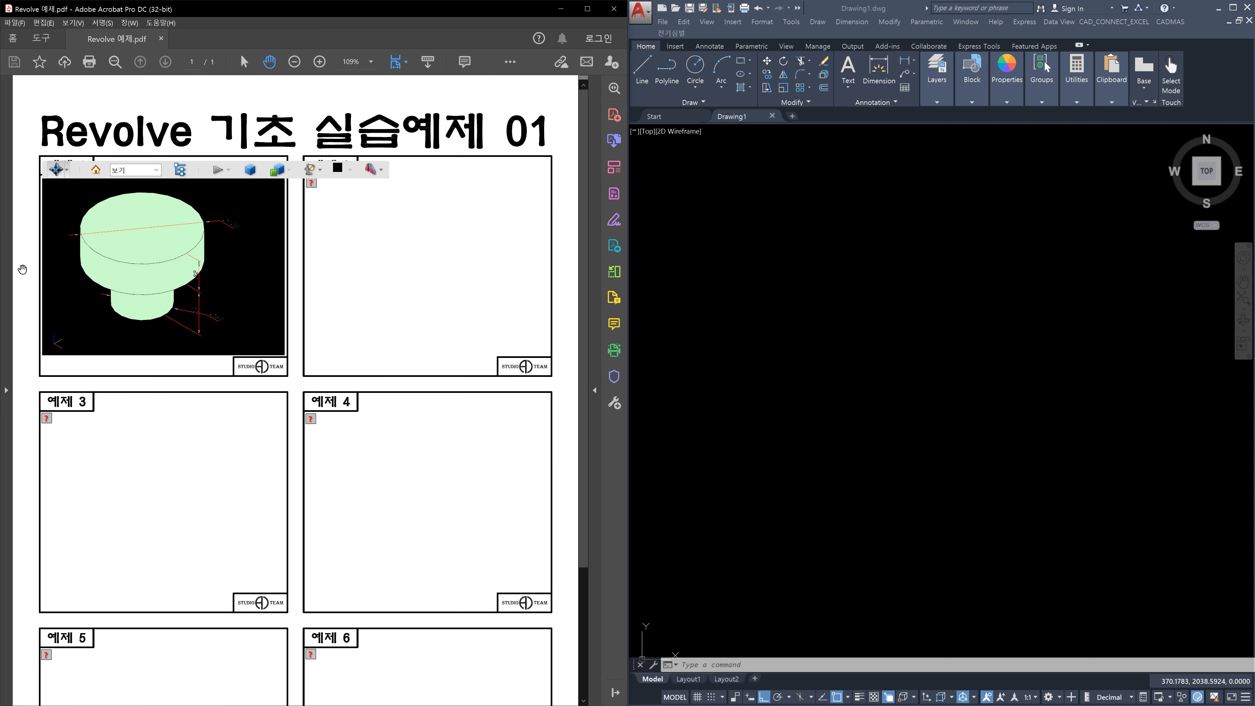
# Step: Enlarge and rotate the example 1 model to examine its diameters, heights and fillet radius
pyautogui.keyDown('ctrl'); pyautogui.scroll(2, 28, 269); pyautogui.keyUp('ctrl')
pyautogui.keyDown('ctrl'); pyautogui.scroll(3, 23, 269); pyautogui.keyUp('ctrl')
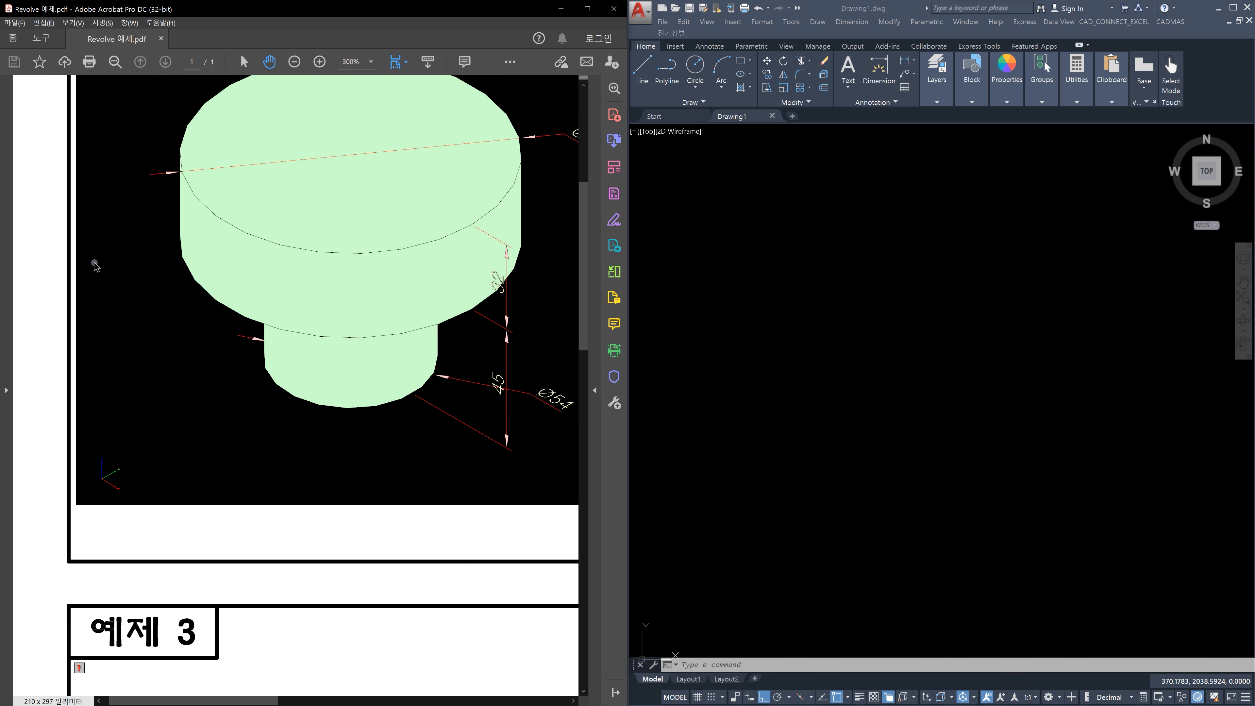
pyautogui.keyDown('ctrl'); pyautogui.scroll(-1, 55, 269); pyautogui.keyUp('ctrl')
pyautogui.scroll(2, 223, 247)
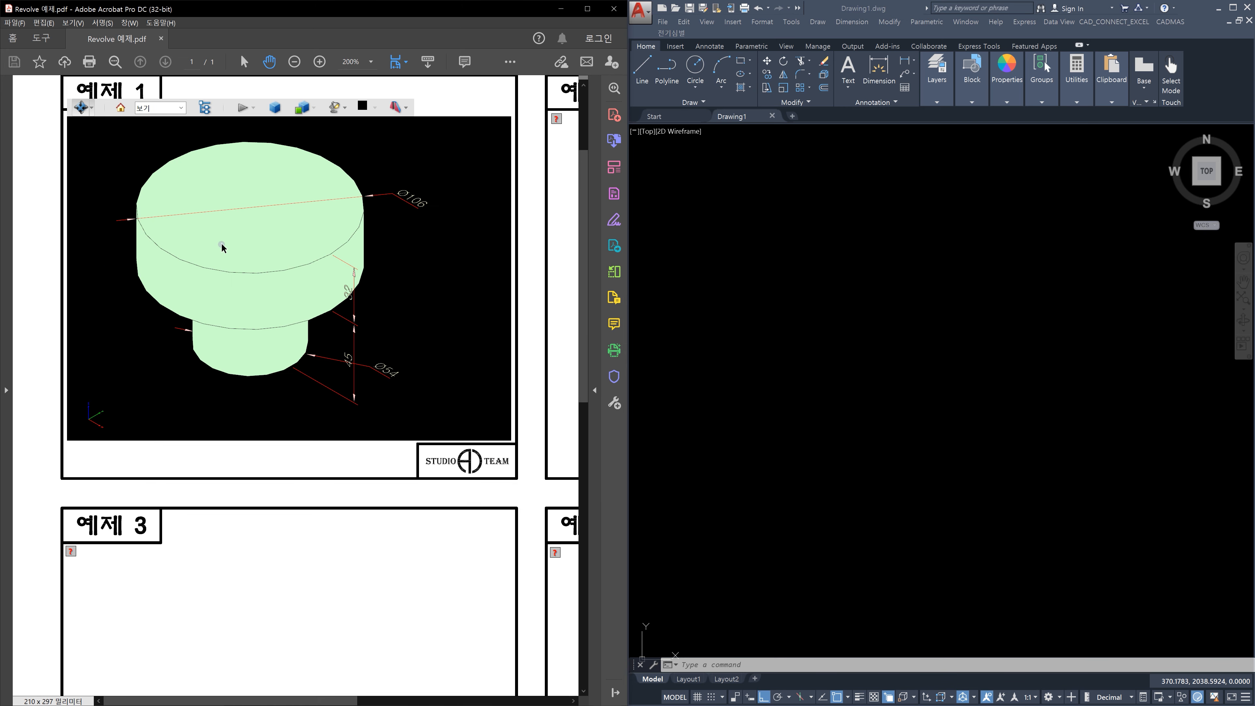
pyautogui.scroll(1, 222, 247)
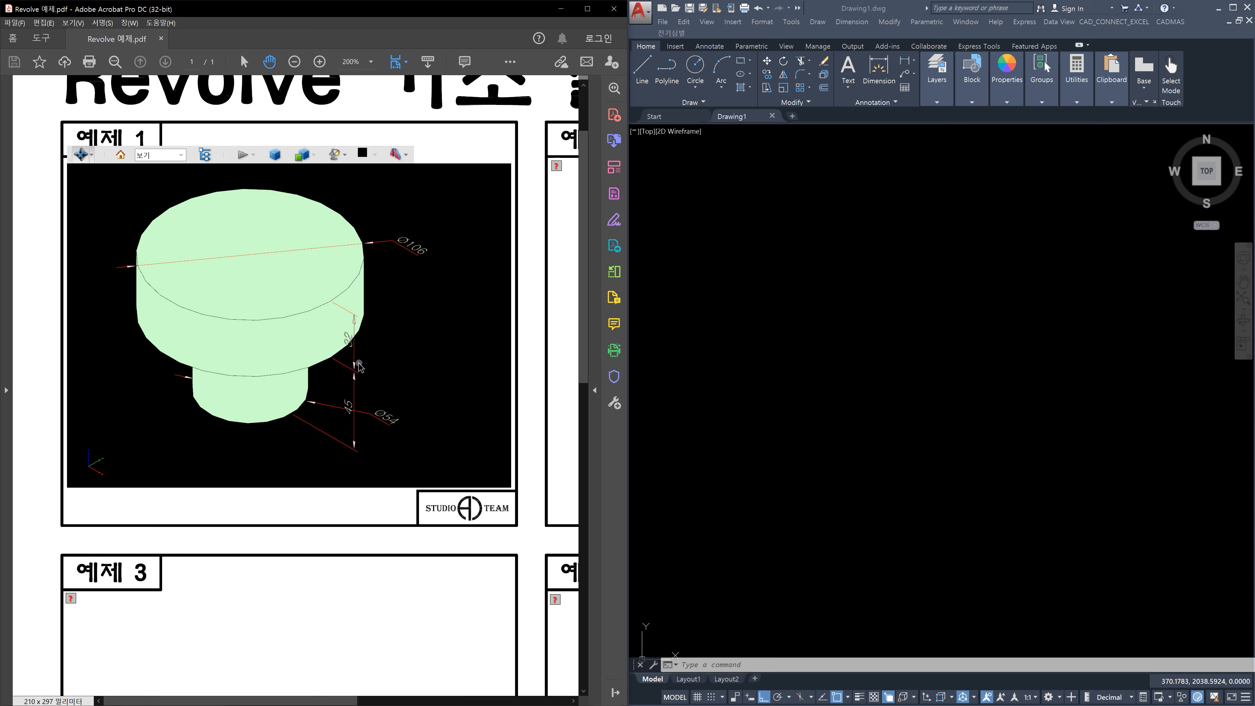
pyautogui.moveTo(181, 432); pyautogui.dragTo(302, 353)
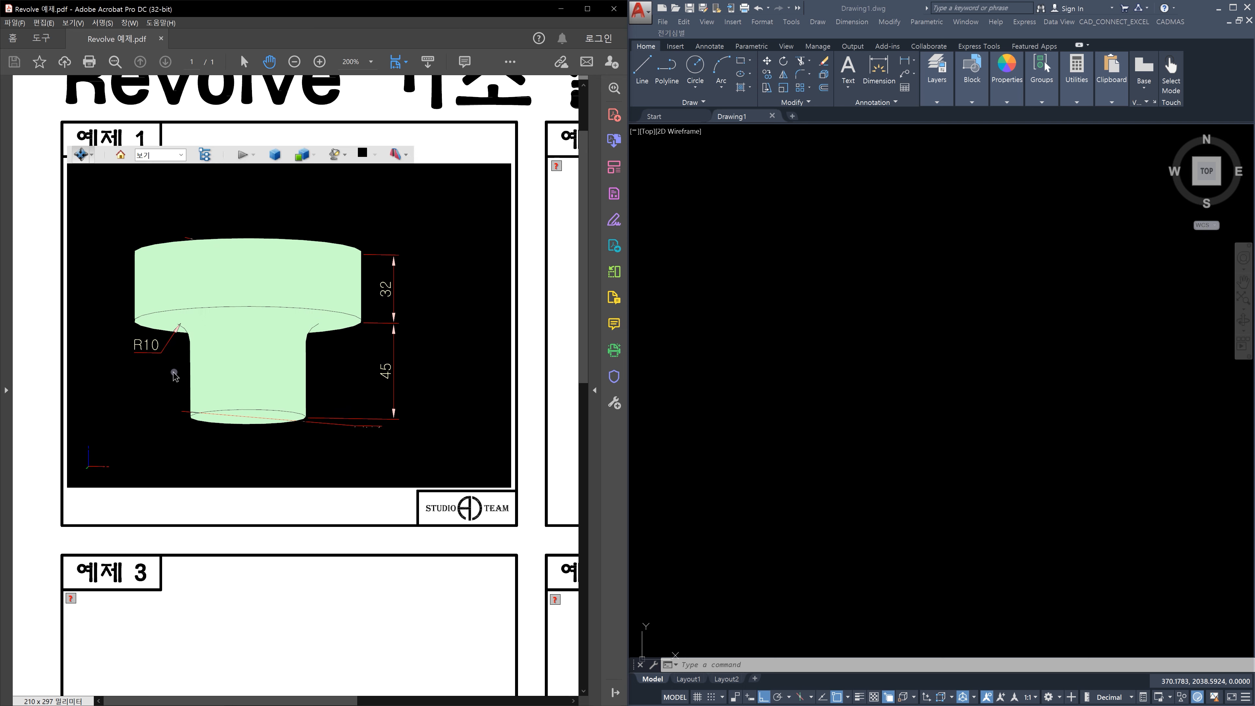
pyautogui.moveTo(173, 371); pyautogui.dragTo(135, 421)
pyautogui.moveTo(331, 346); pyautogui.dragTo(303, 377)
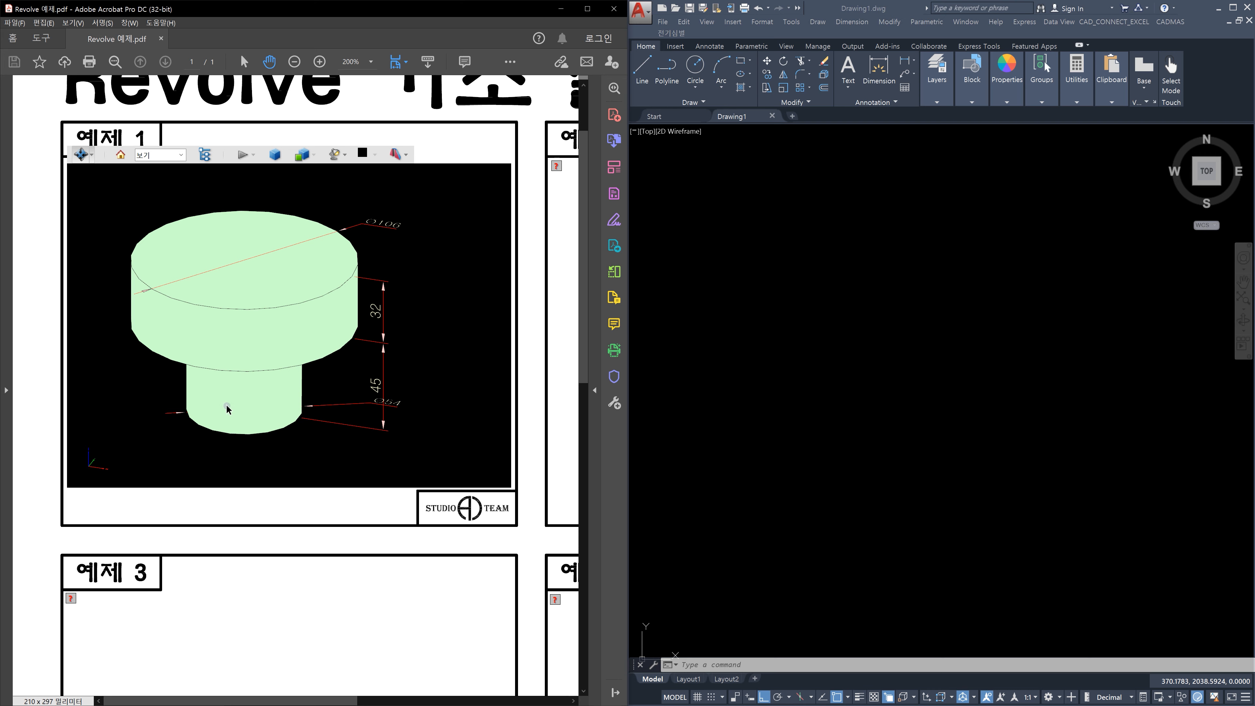
# Step: Switch to AutoCAD and set the empty drawing to the SE Isometric view
pyautogui.click(966, 467)
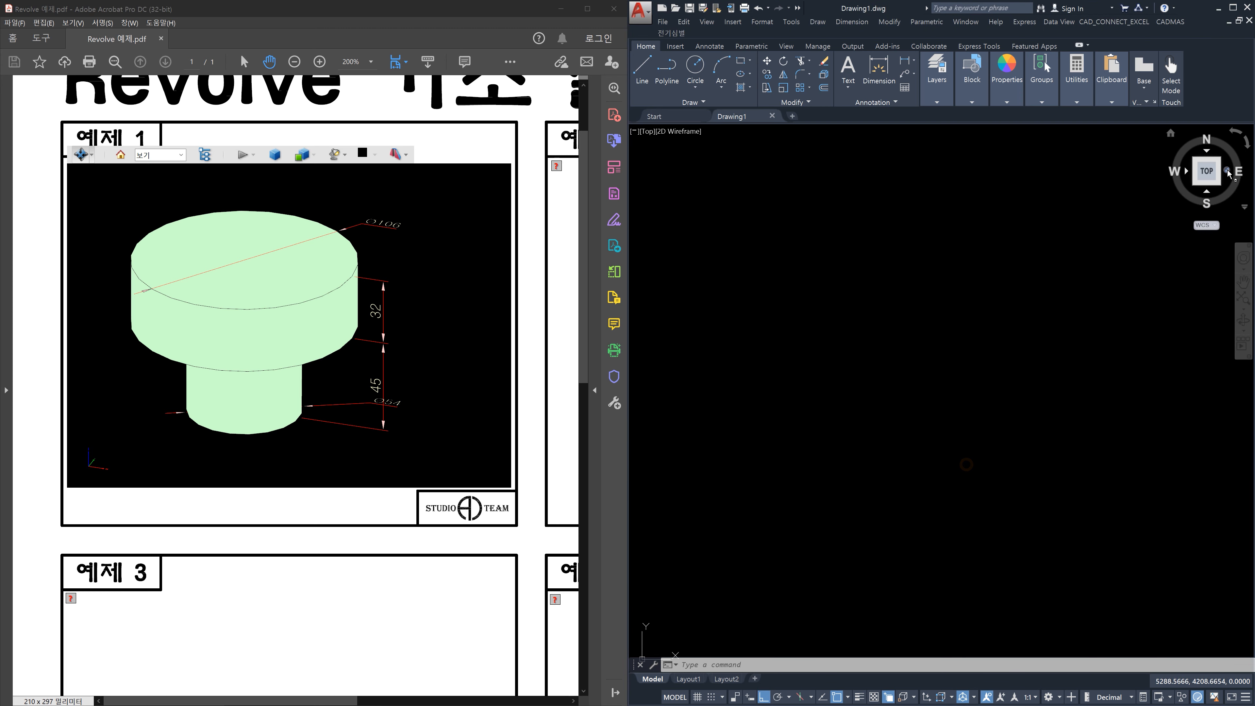
pyautogui.click(1219, 183)
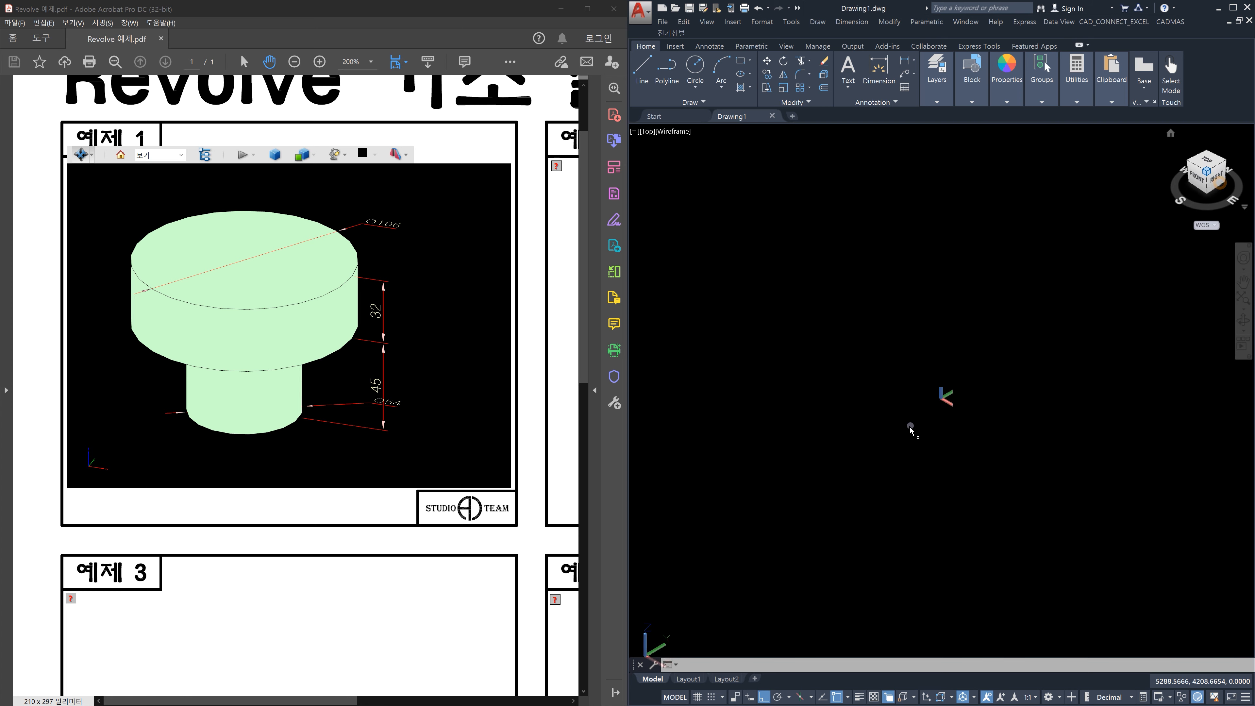
pyautogui.scroll(-10, 995, 450)
pyautogui.moveTo(1073, 453); pyautogui.dragTo(861, 454, button='middle')
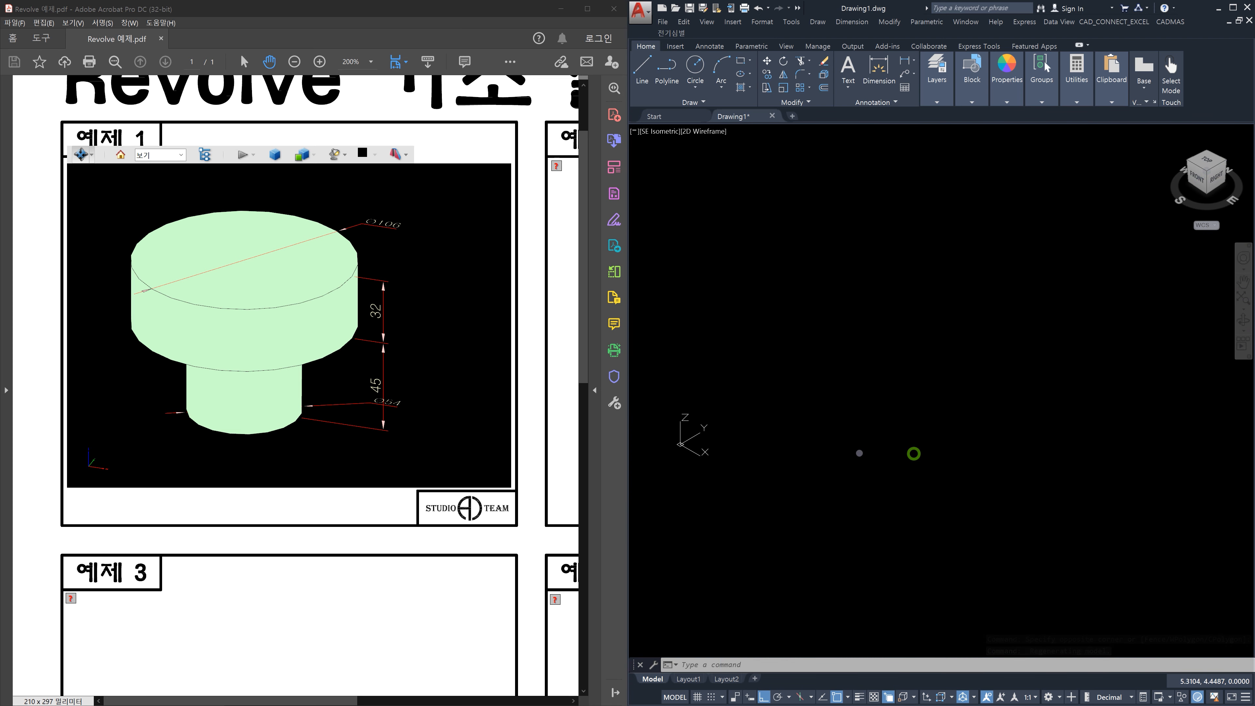
pyautogui.moveTo(1022, 443); pyautogui.dragTo(969, 471, button='middle')
pyautogui.press('Escape')
pyautogui.press('Escape')
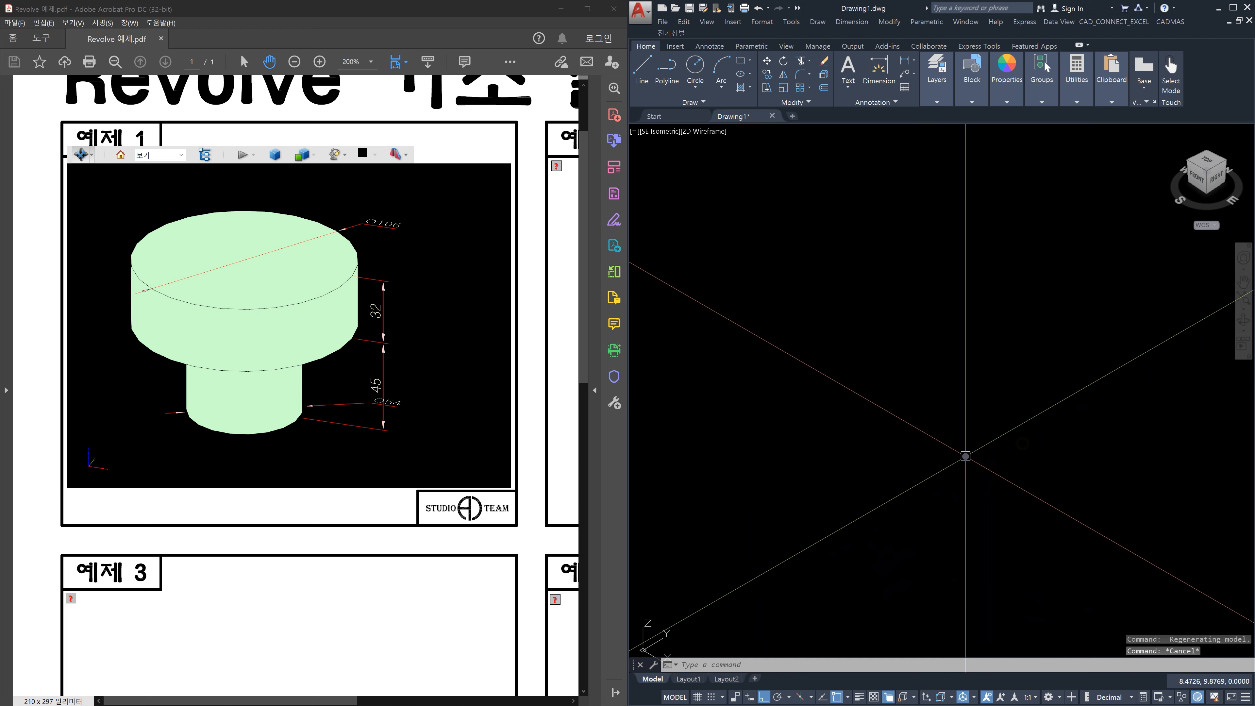
# Step: Draw a circle with a diameter of 106 on the XY plane, with its center picked freely
pyautogui.moveTo(966, 456); pyautogui.dragTo(981, 405, button='middle')
pyautogui.write('c')
pyautogui.press('Return')
pyautogui.click(981, 405)
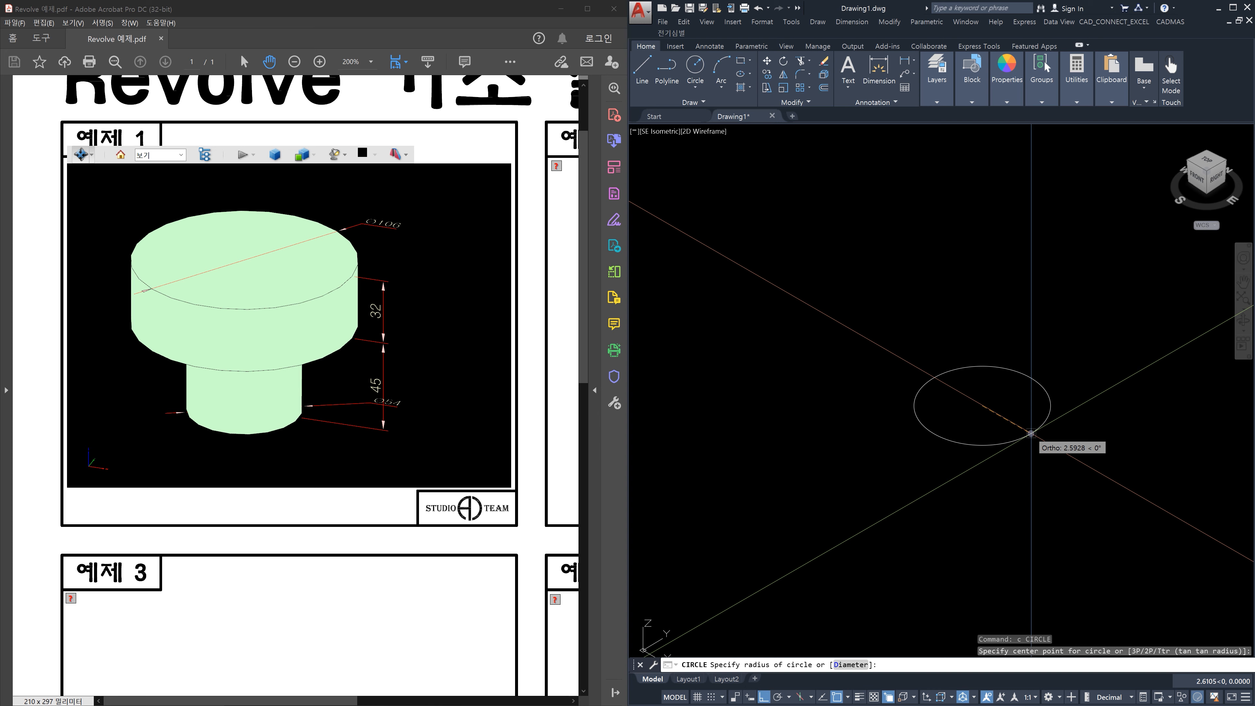
pyautogui.press('Return')
pyautogui.write('106')
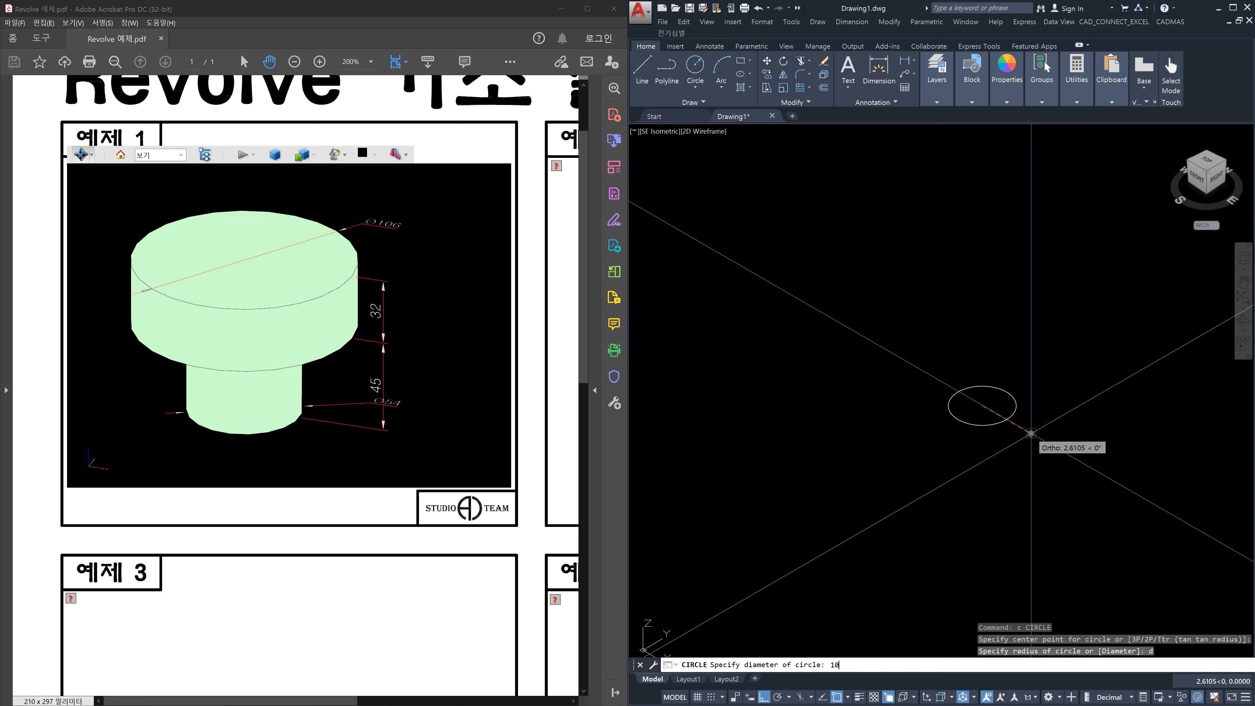
pyautogui.press('Return')
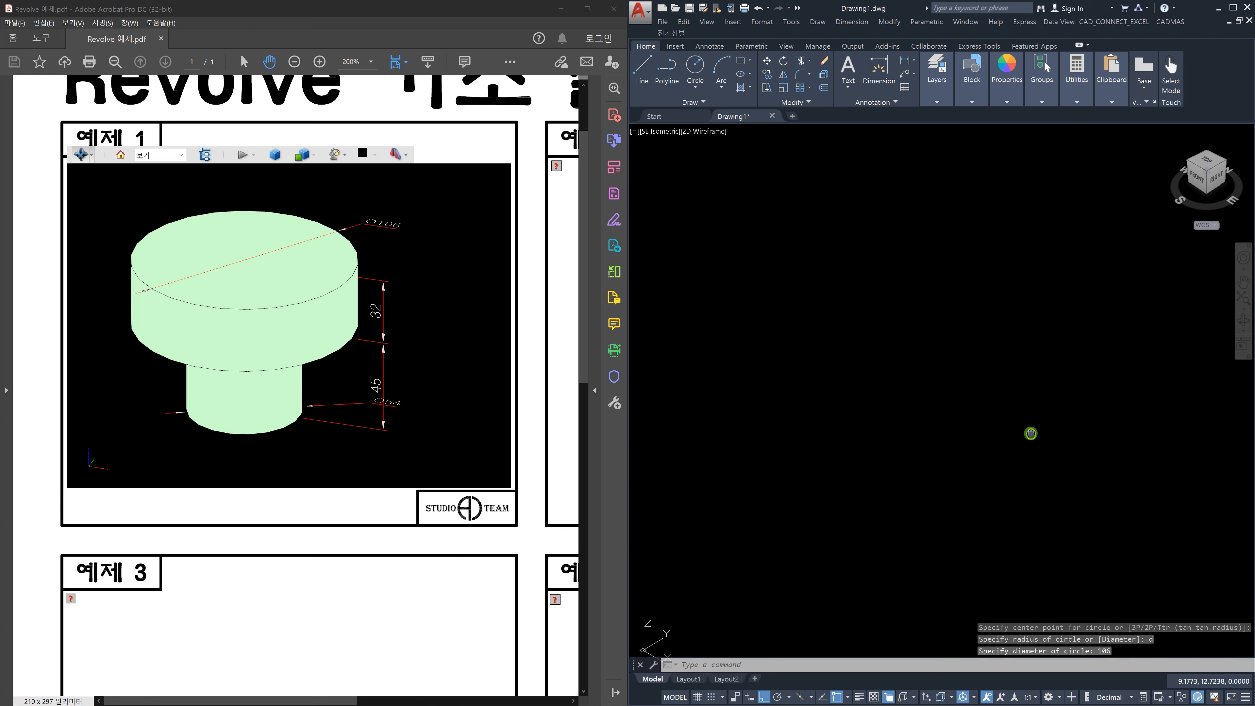
# Step: Move the 106-diameter circle into open space away from the UCS origin
pyautogui.middleClick(1031, 433)
pyautogui.middleClick(1031, 433)
pyautogui.scroll(-6, 1031, 434)
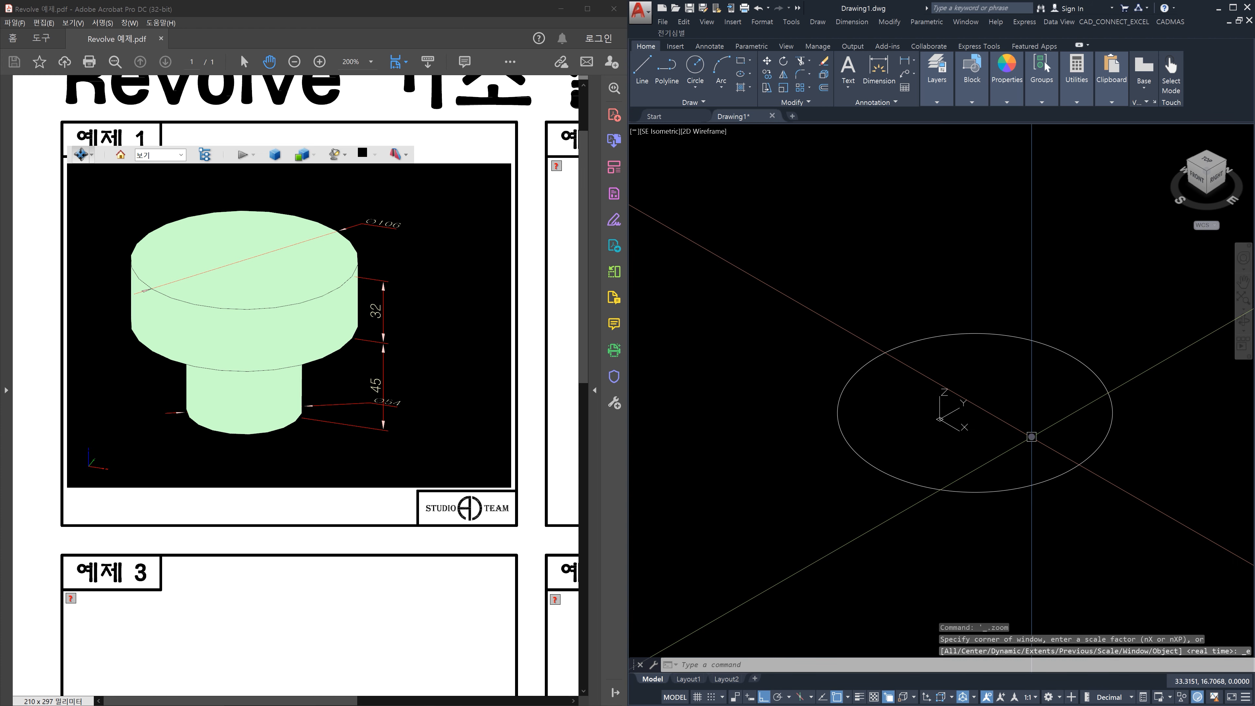
pyautogui.moveTo(1056, 461); pyautogui.dragTo(900, 492, button='middle')
pyautogui.write('m')
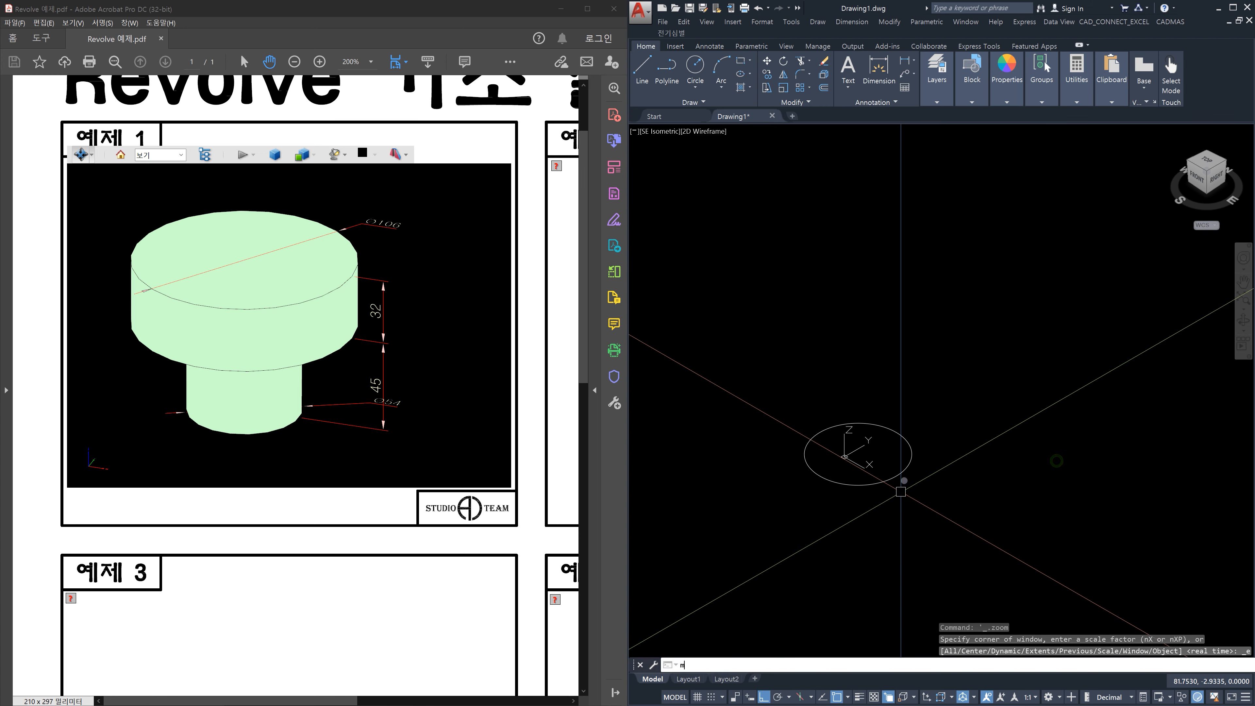
pyautogui.press('Return')
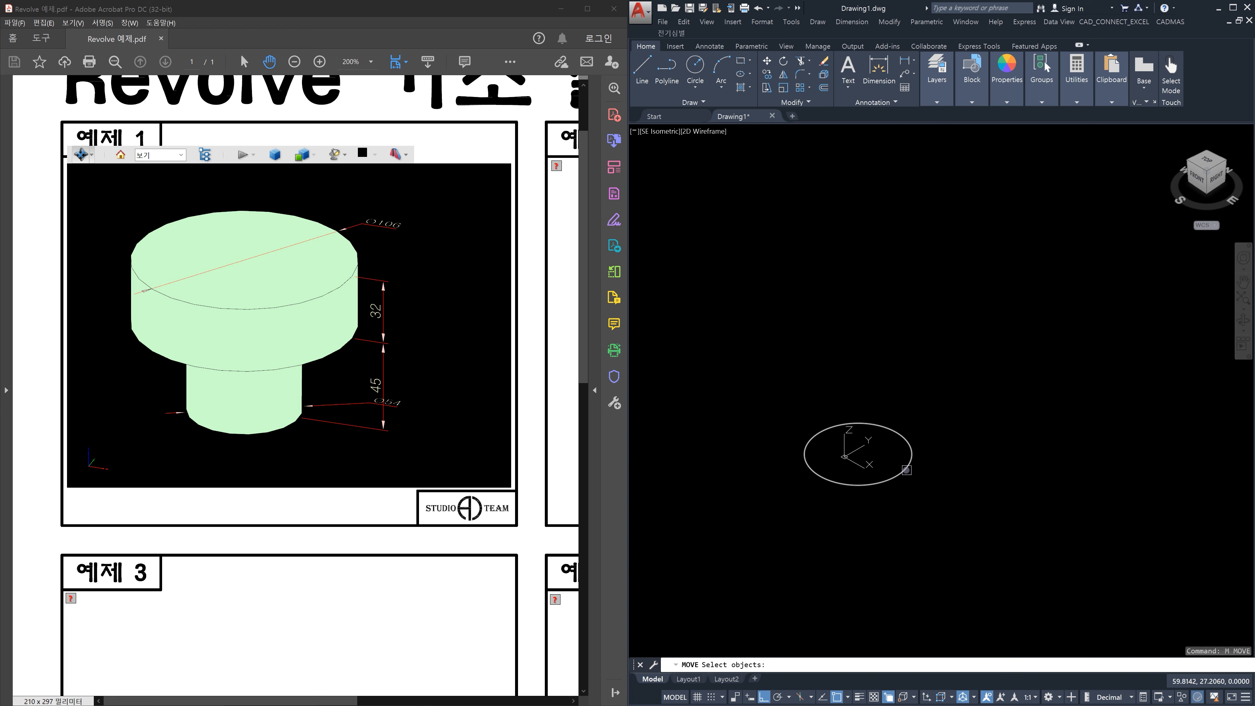
pyautogui.click(902, 472)
pyautogui.press('Return')
pyautogui.click(844, 539)
pyautogui.click(966, 467)
pyautogui.press('Return')
pyautogui.click(1015, 432)
pyautogui.click(978, 398)
pyautogui.press('Return')
pyautogui.click(975, 458)
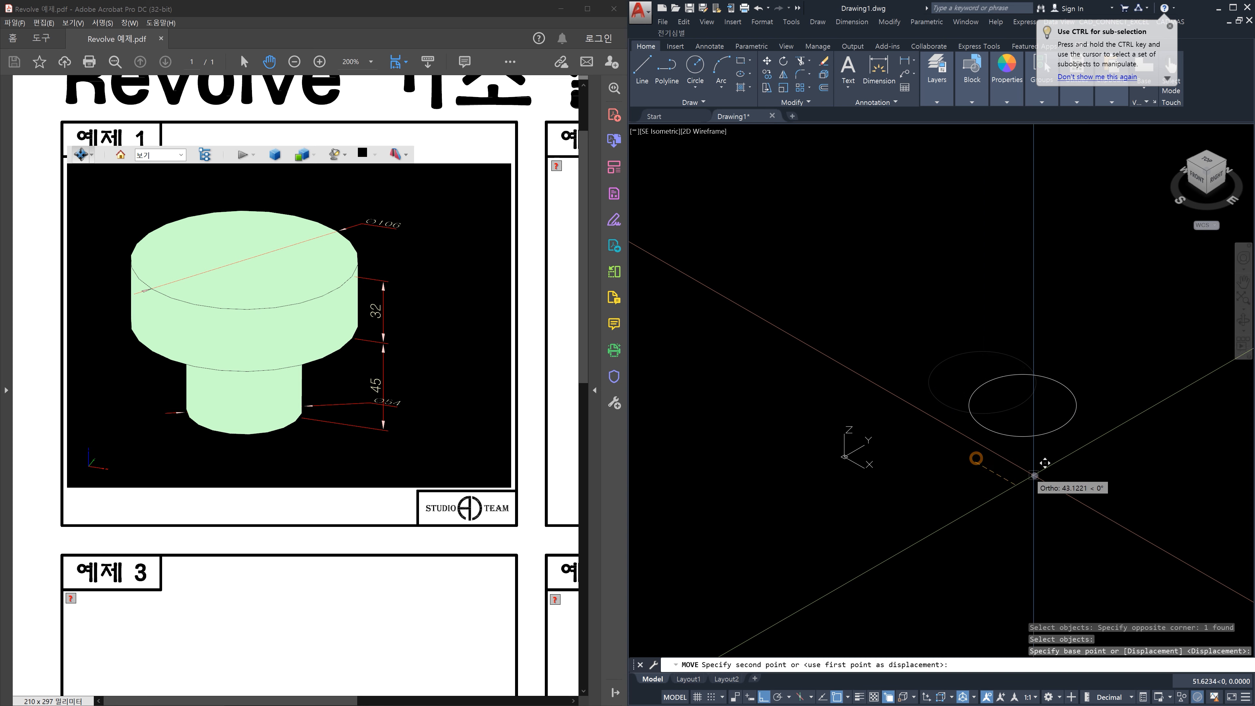
pyautogui.click(1048, 484)
pyautogui.press('Escape')
# Step: Draw a concentric circle with a diameter of 54 at the center of the 106-diameter circle
pyautogui.moveTo(1057, 496); pyautogui.dragTo(962, 496, button='middle')
pyautogui.scroll(4, 966, 429)
pyautogui.press('Escape')
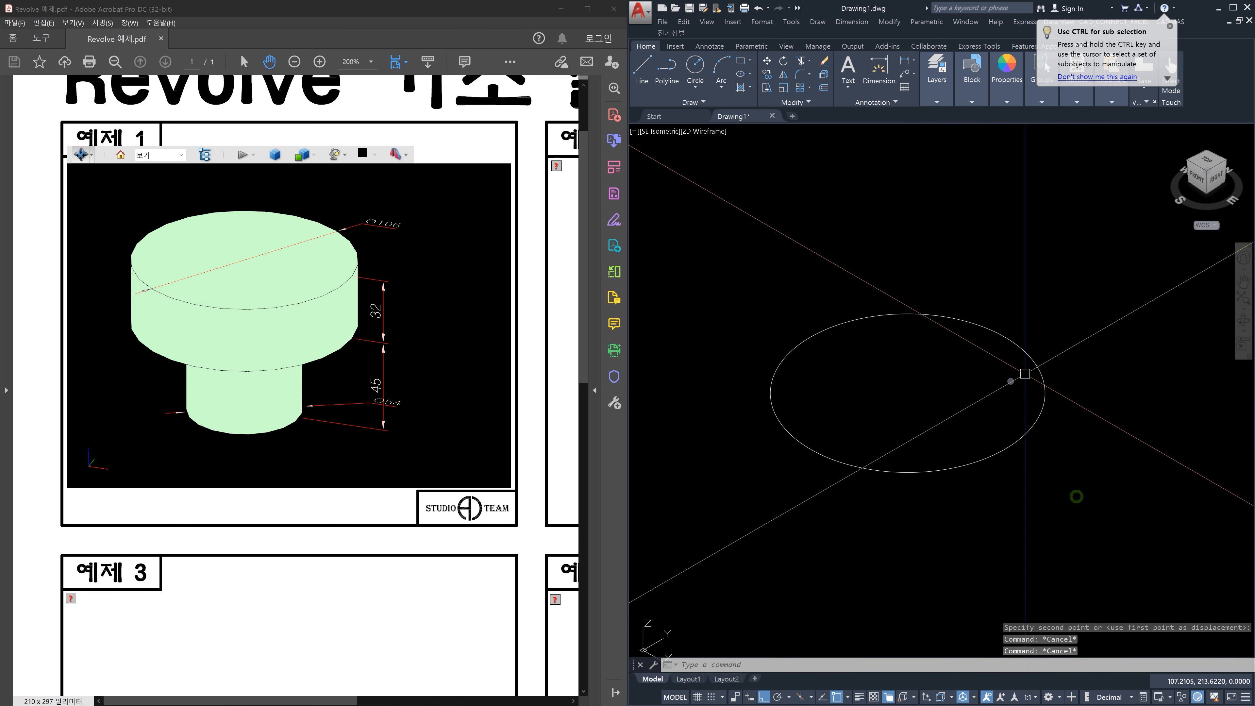
pyautogui.write('c')
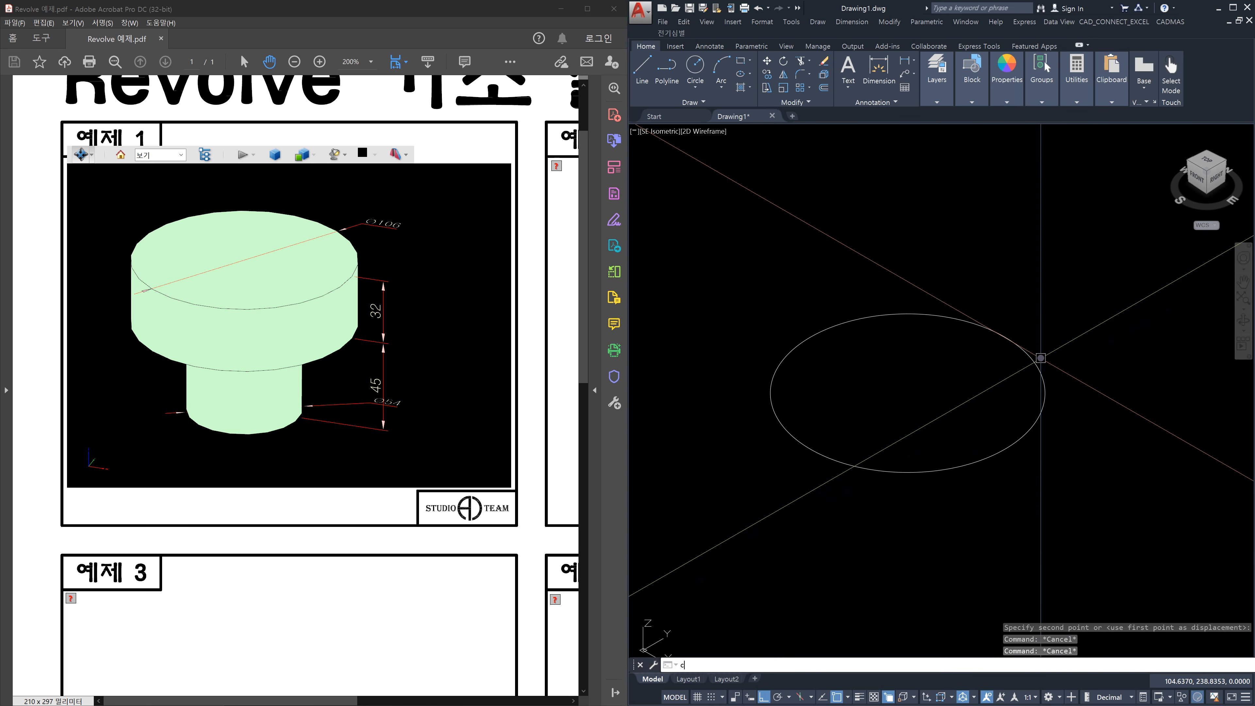
pyautogui.press('Return')
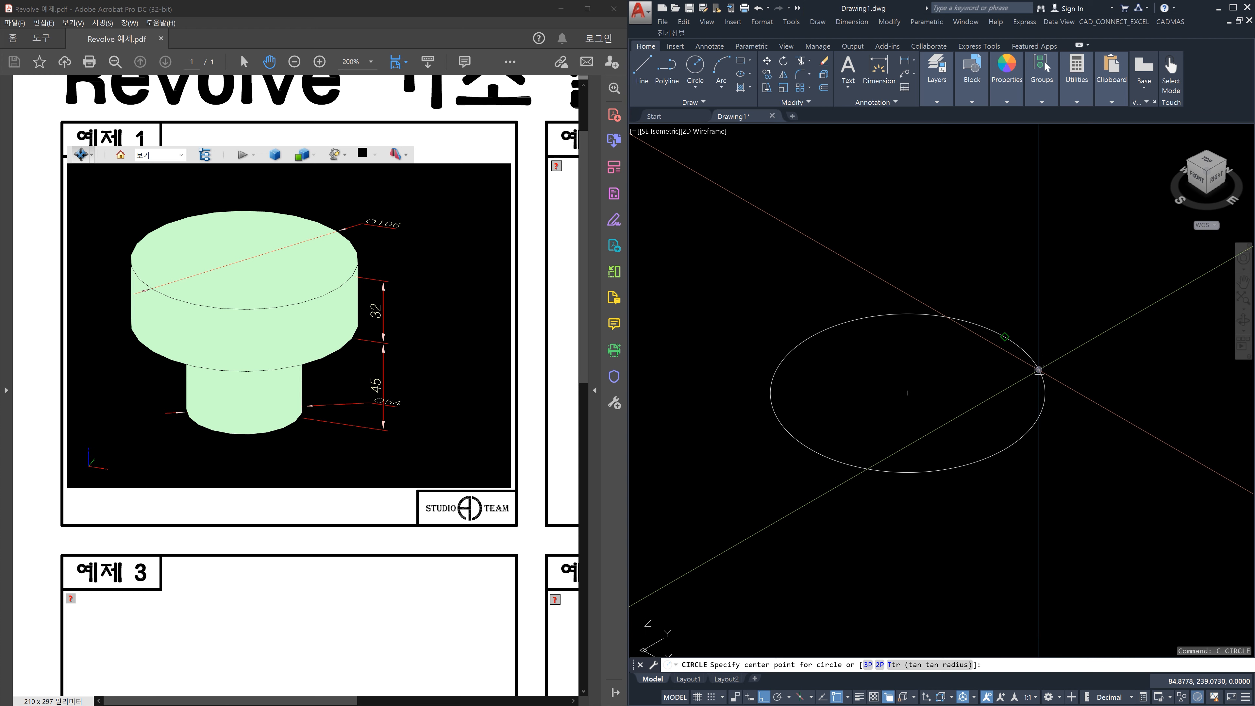
pyautogui.click(907, 392)
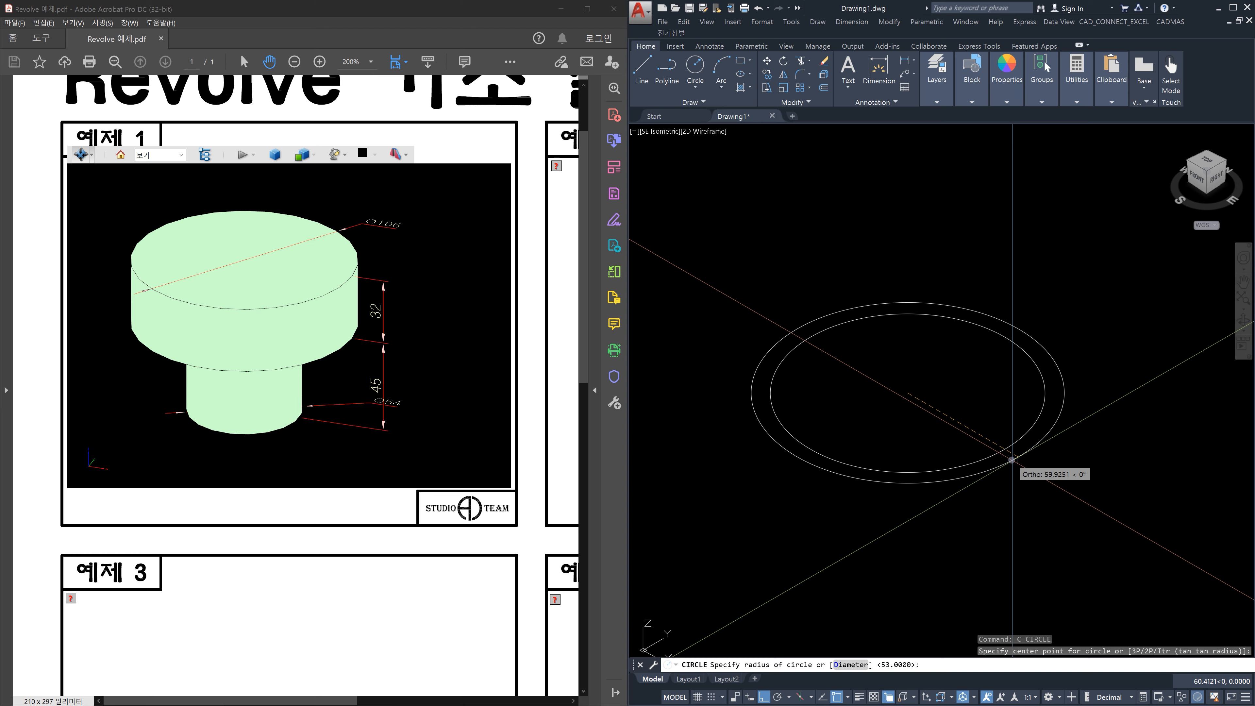
pyautogui.write('d')
pyautogui.press('Return')
pyautogui.write('54')
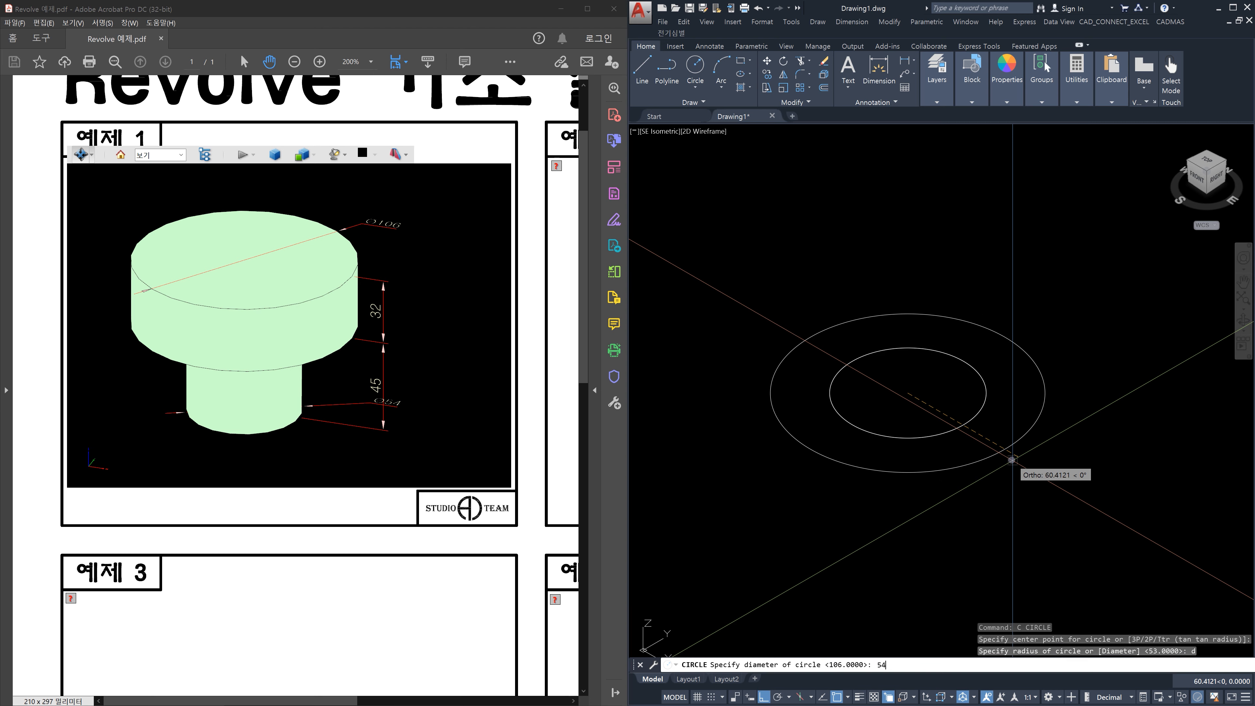
pyautogui.press('Return')
pyautogui.press('Escape')
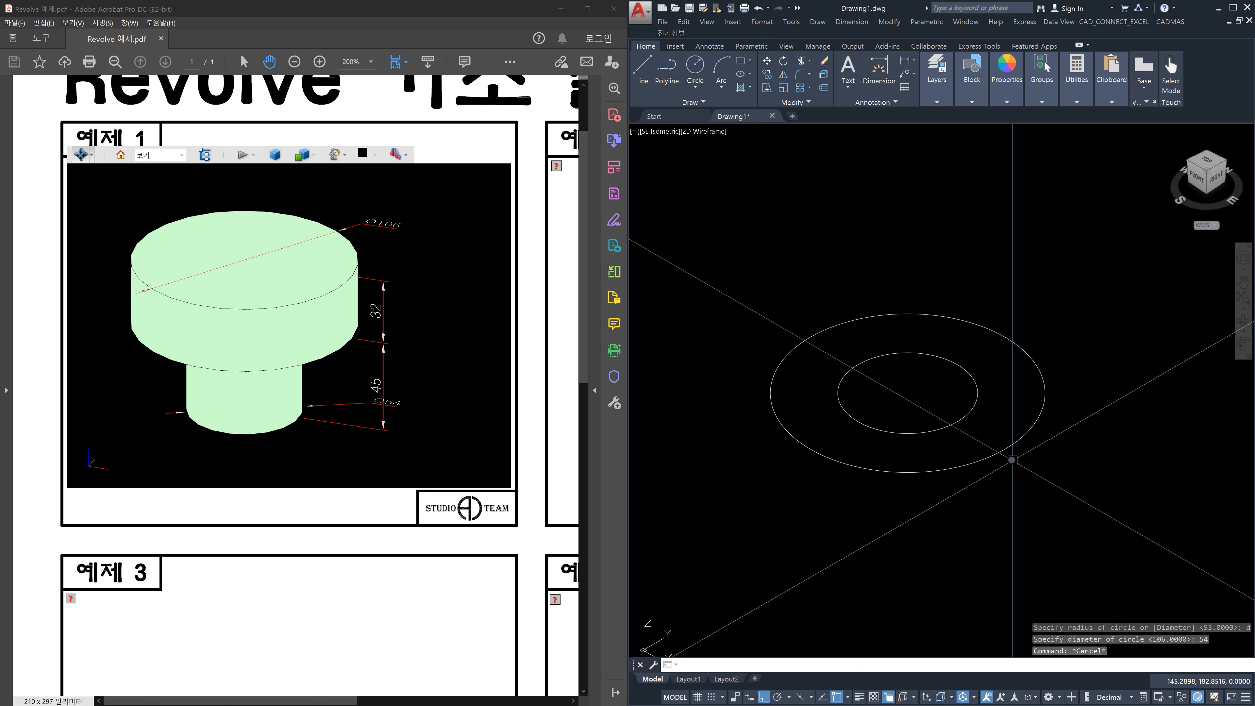
# Step: Extrude the outer 106-diameter circle upward to a height of 32
pyautogui.write('EXT')
pyautogui.press('Return')
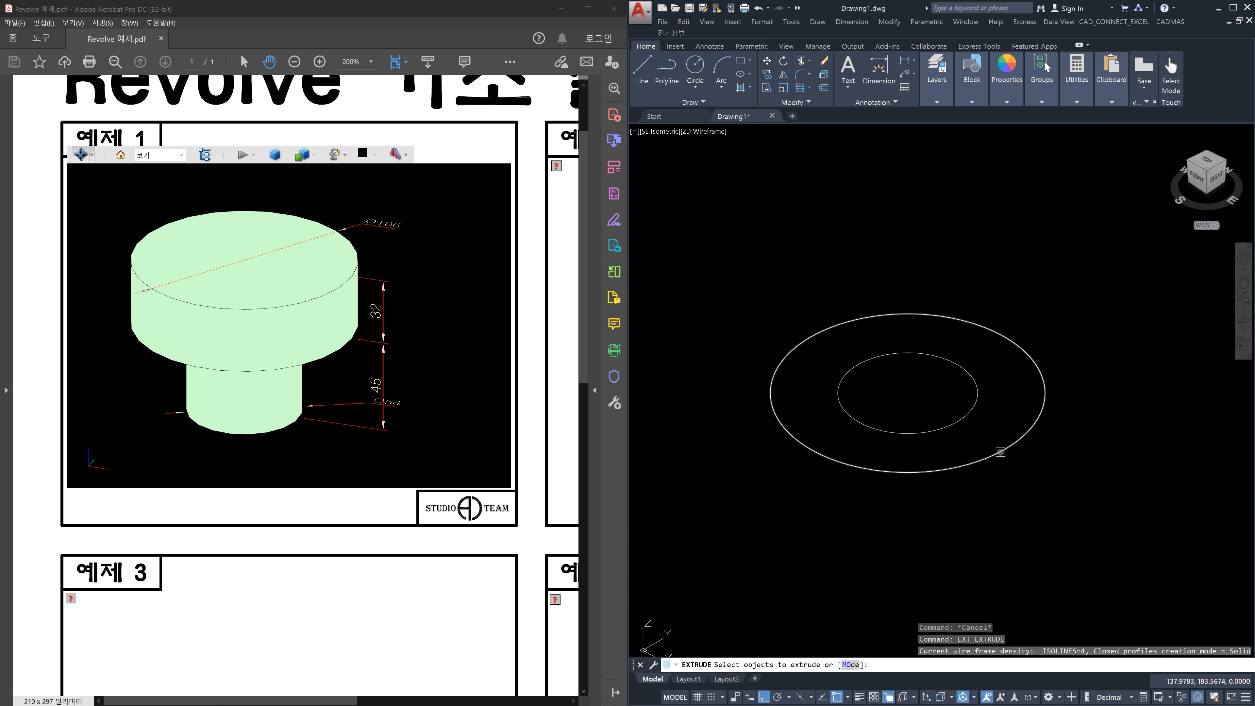
pyautogui.click(999, 452)
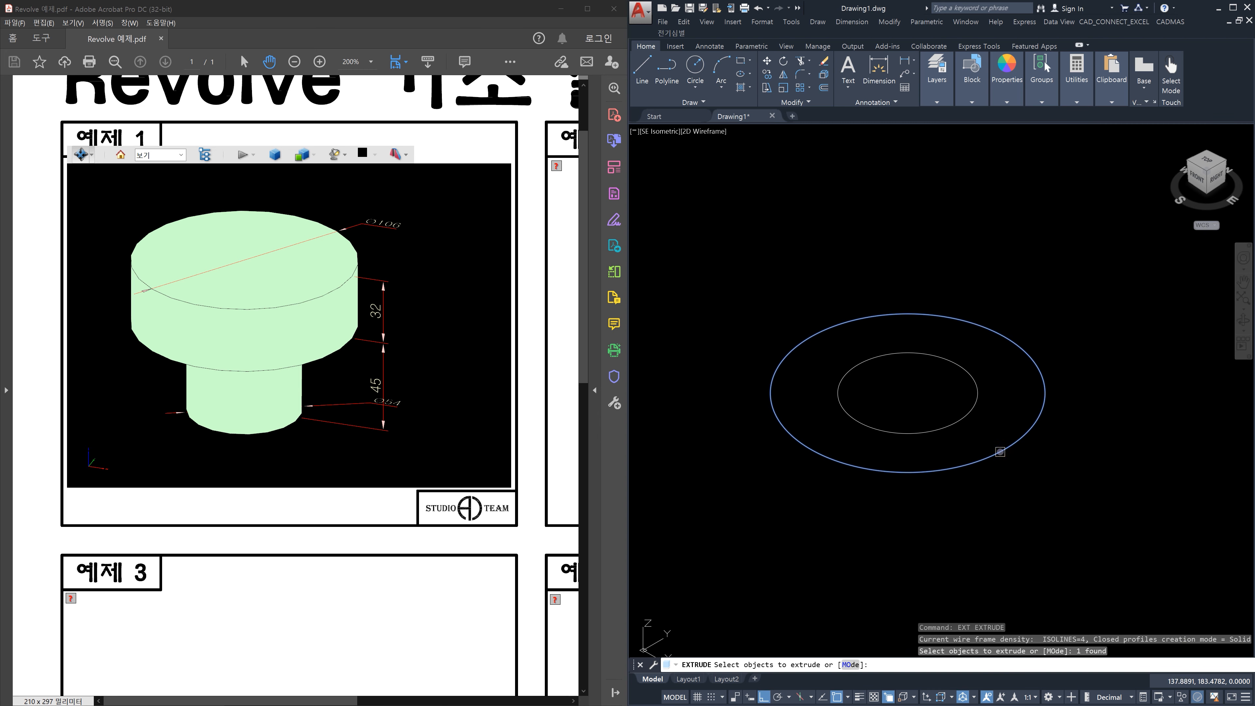
pyautogui.press('Return')
pyautogui.write('32')
pyautogui.press('Return')
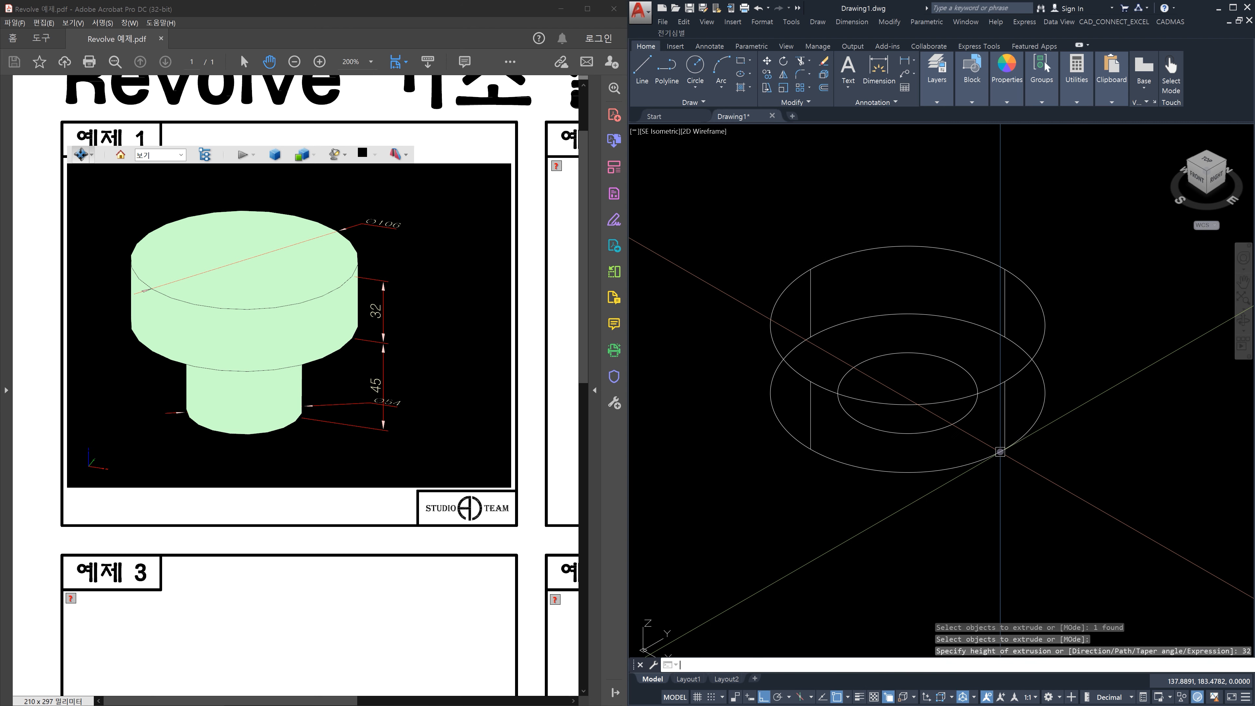
# Step: Extrude the inner 54-diameter circle downward with a height of -45
pyautogui.press('Return')
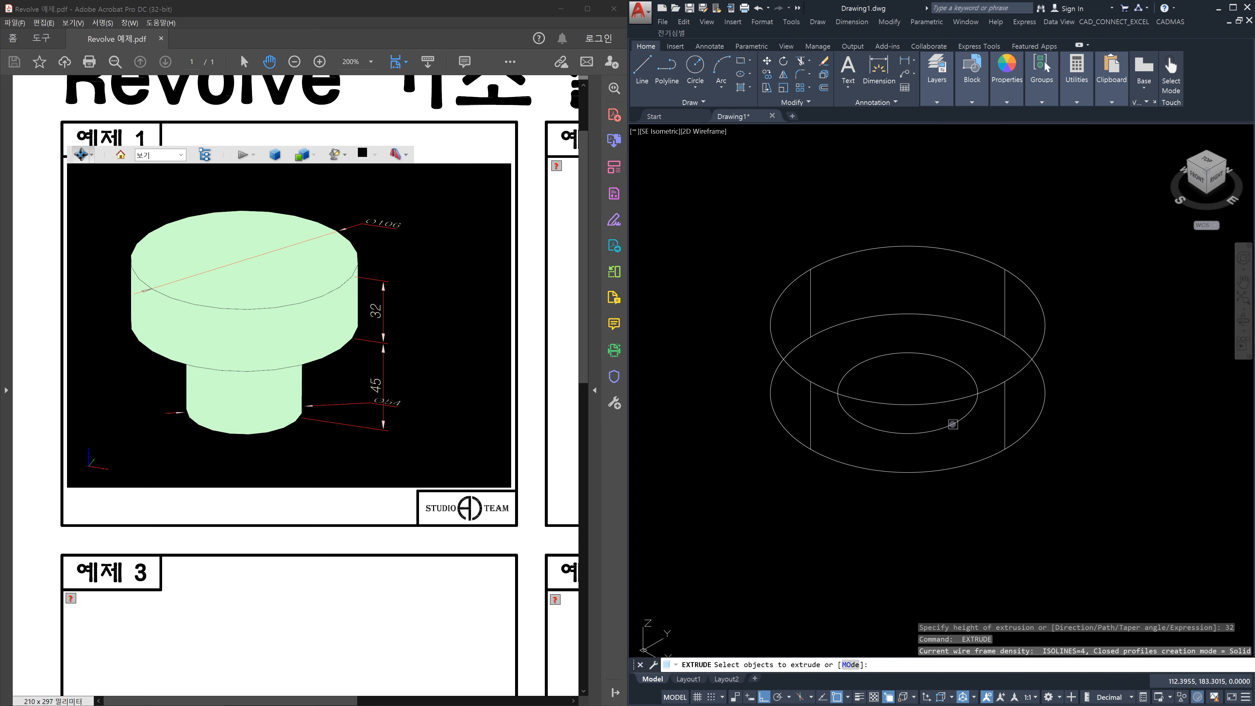
pyautogui.click(952, 424)
pyautogui.press('Return')
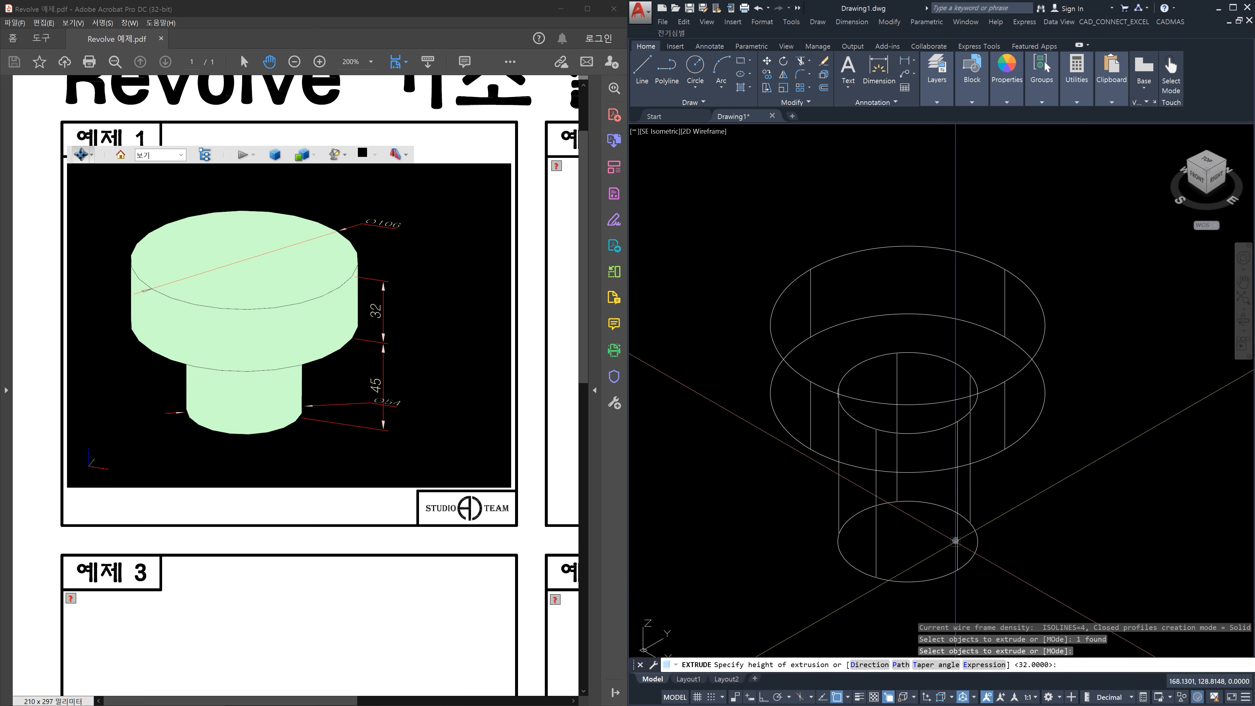
pyautogui.write('-45')
pyautogui.press('Return')
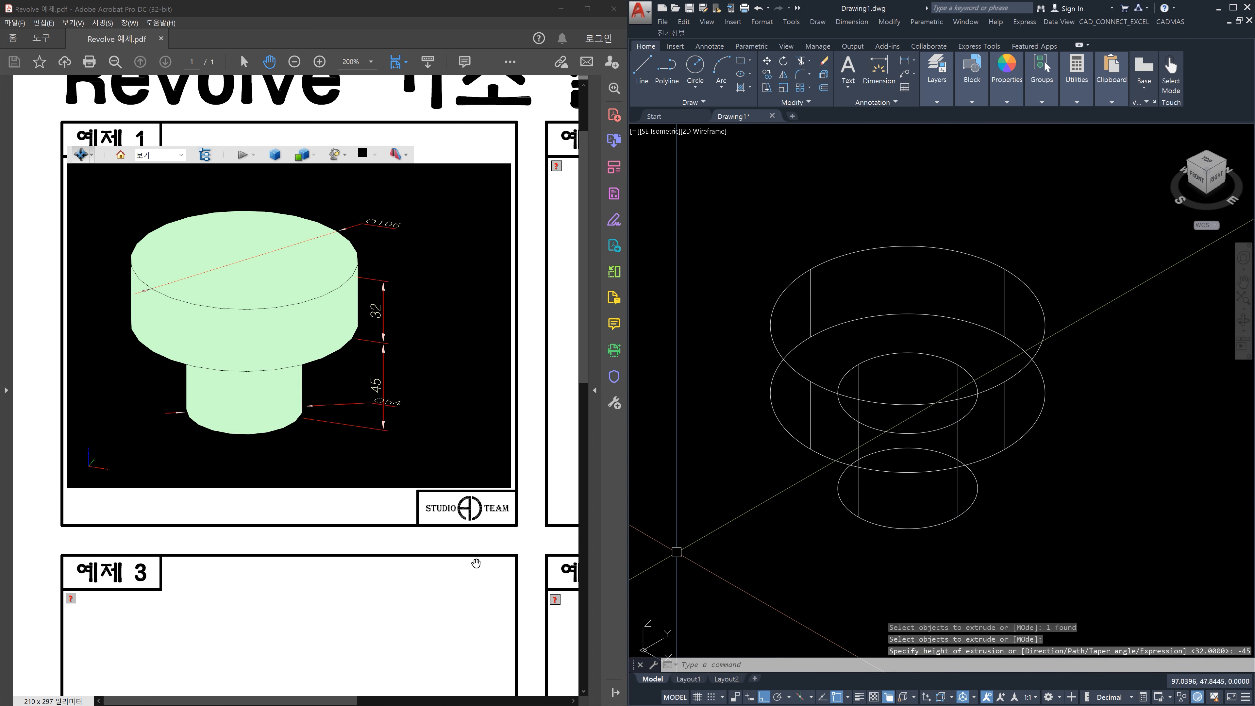
# Step: Union the large upper cylinder and the small lower cylinder into a single solid
pyautogui.moveTo(185, 451); pyautogui.dragTo(232, 364)
pyautogui.click(1088, 524)
pyautogui.press('Escape')
pyautogui.press('Escape')
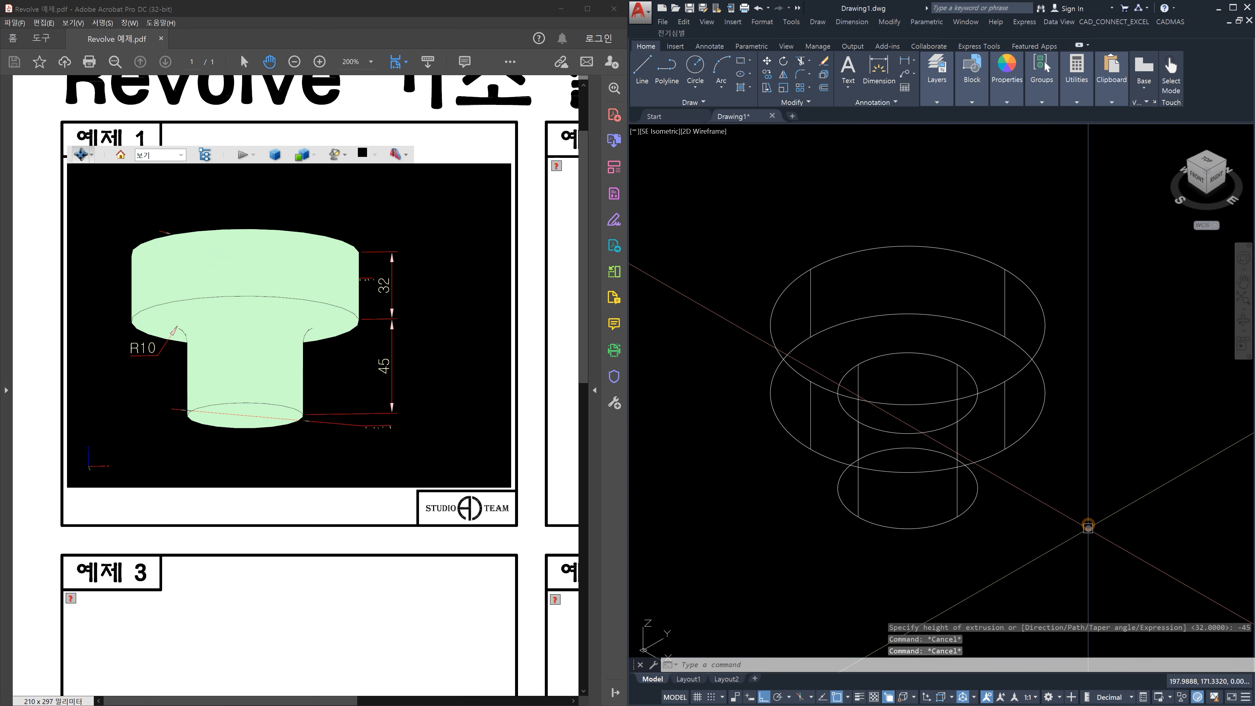
pyautogui.write('uni')
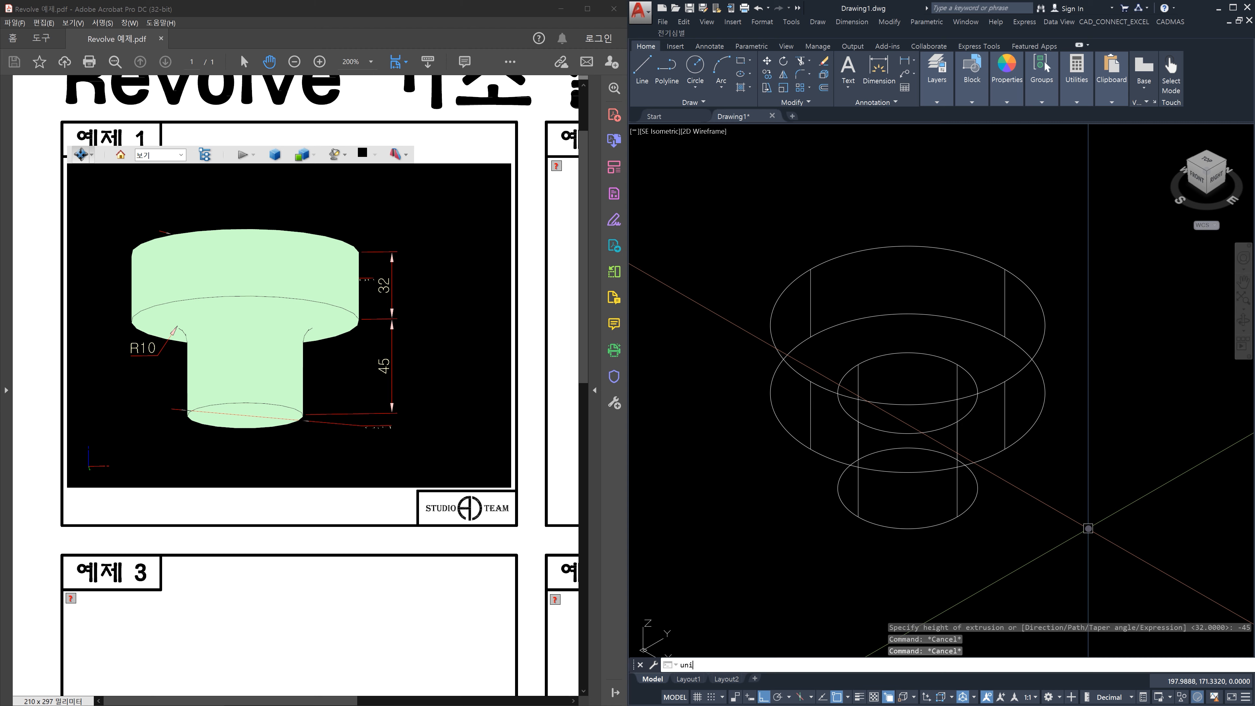
pyautogui.press('Return')
pyautogui.click(1076, 514)
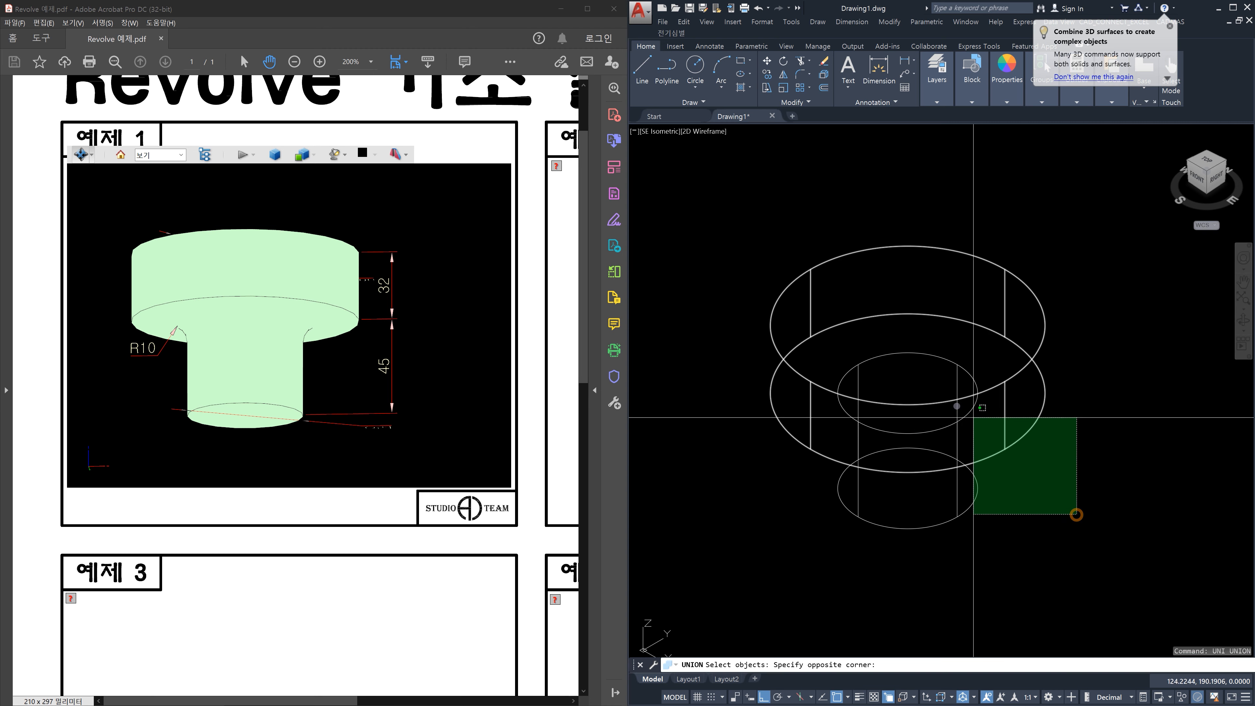
pyautogui.click(897, 366)
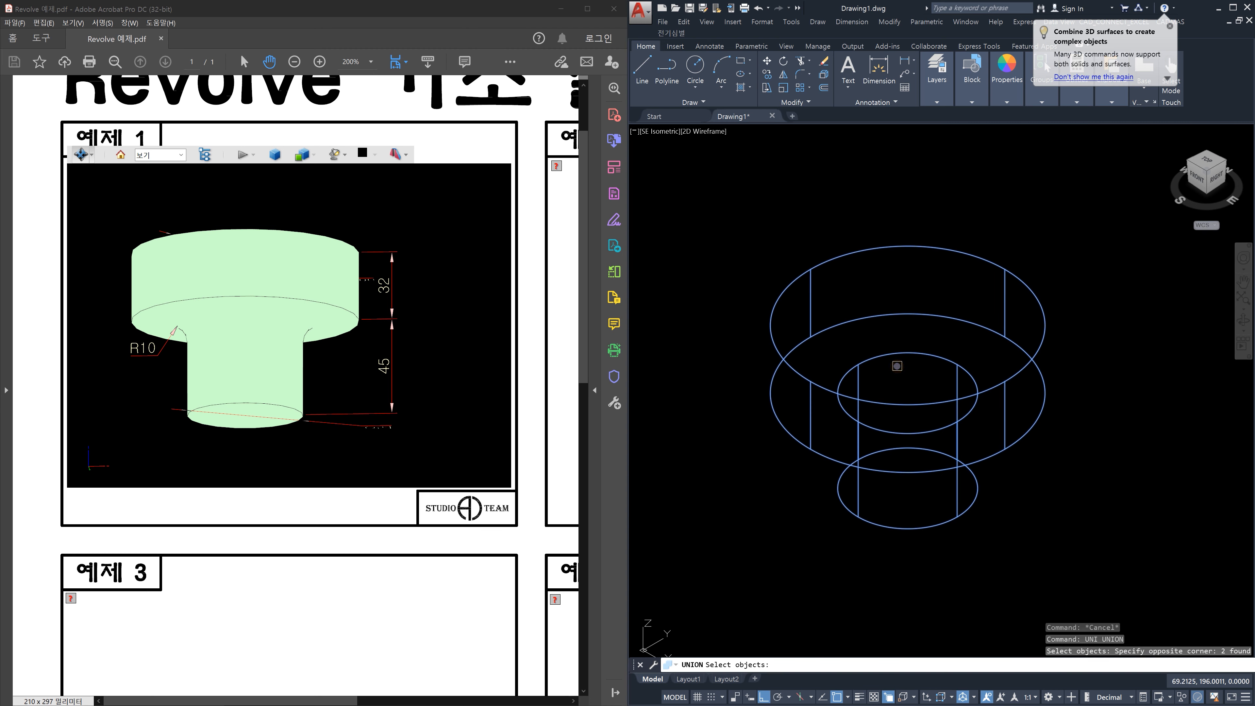
pyautogui.press('Return')
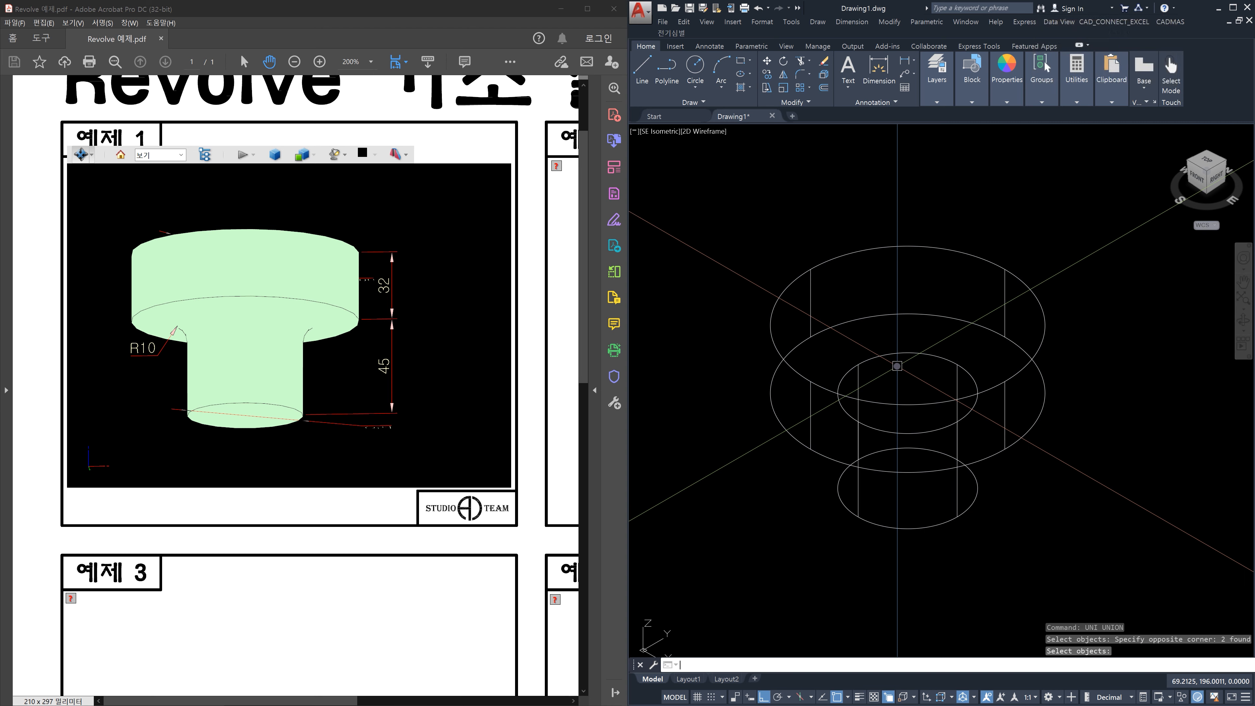
# Step: Fillet the circular edge where the small cylinder meets the large one with a radius of 10
pyautogui.write('f')
pyautogui.press('Return')
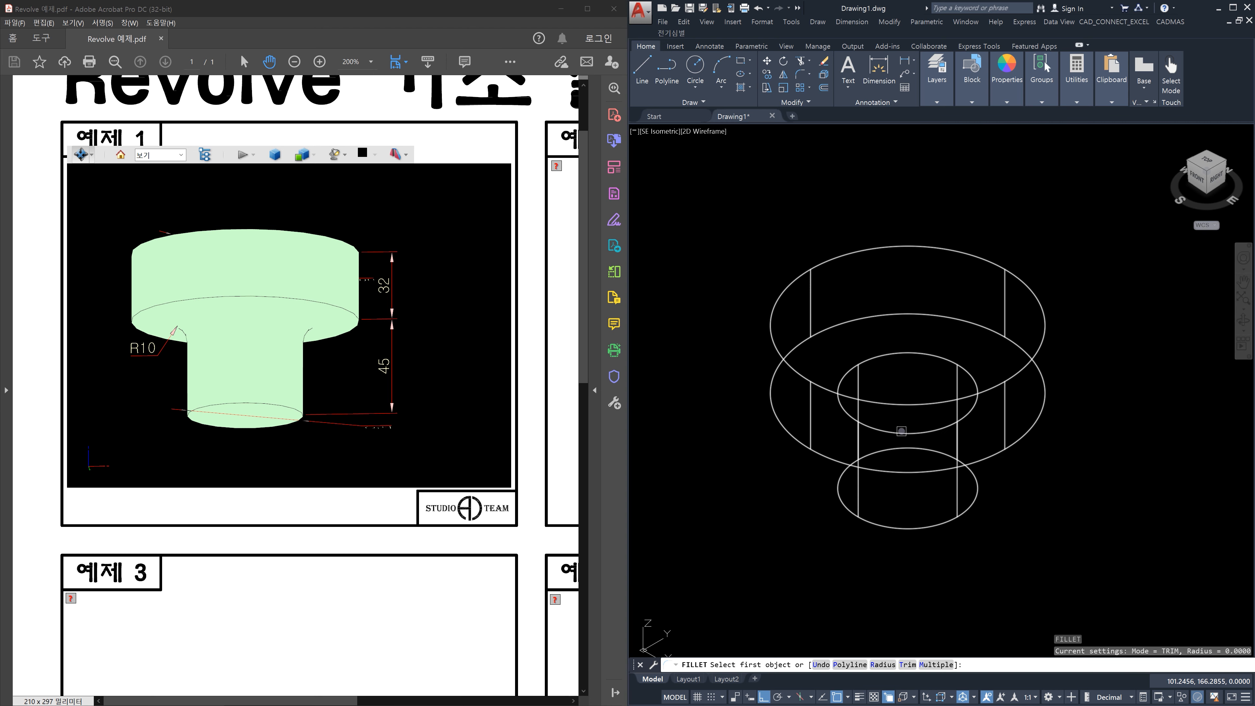
pyautogui.click(901, 431)
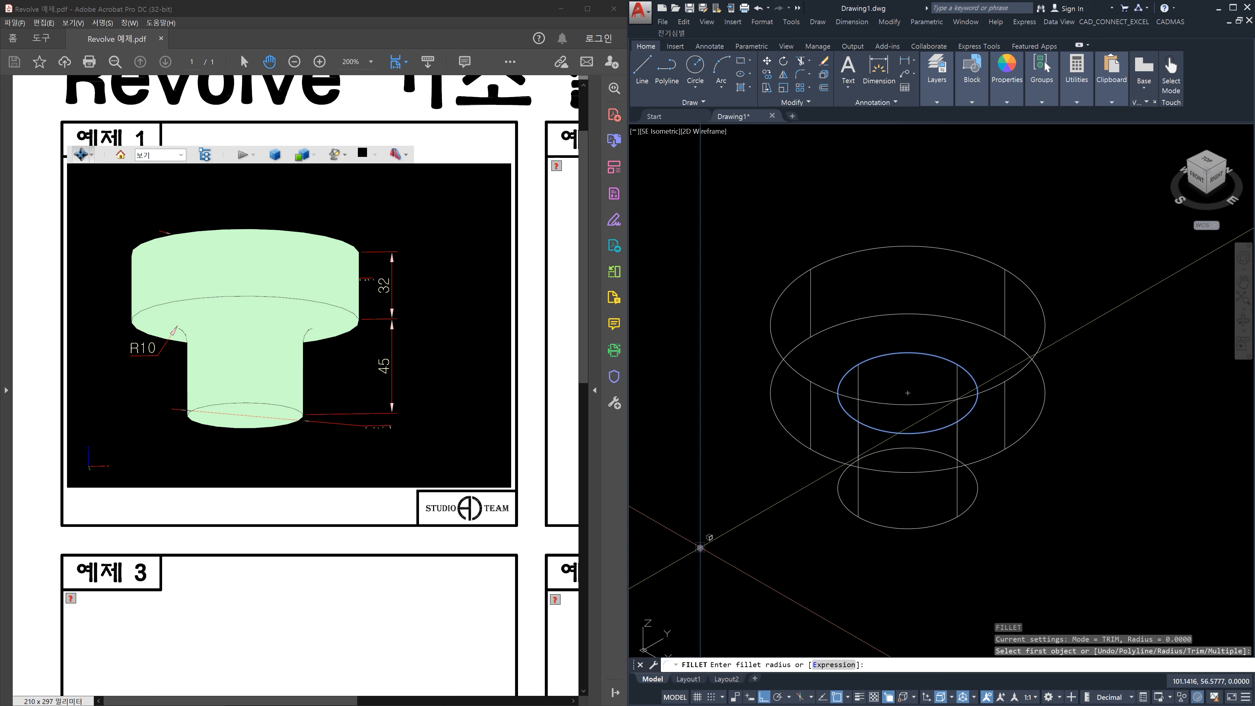
pyautogui.write('10')
pyautogui.press('Return')
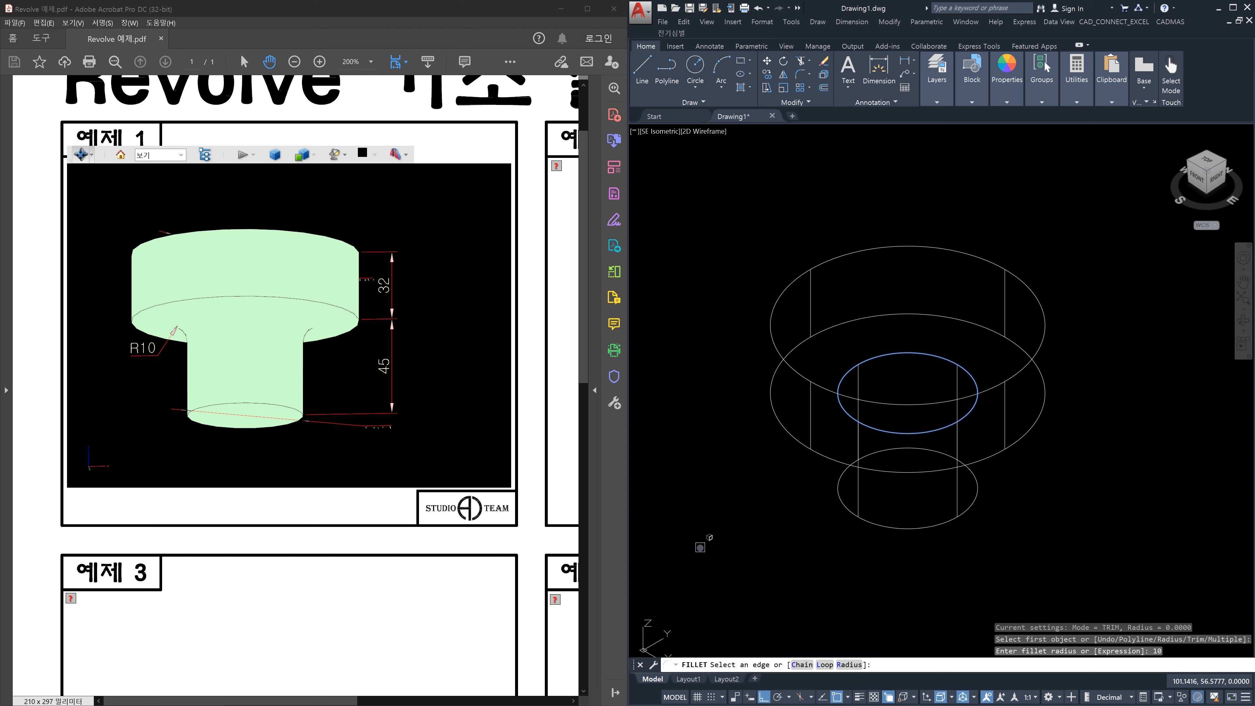
pyautogui.press('Return')
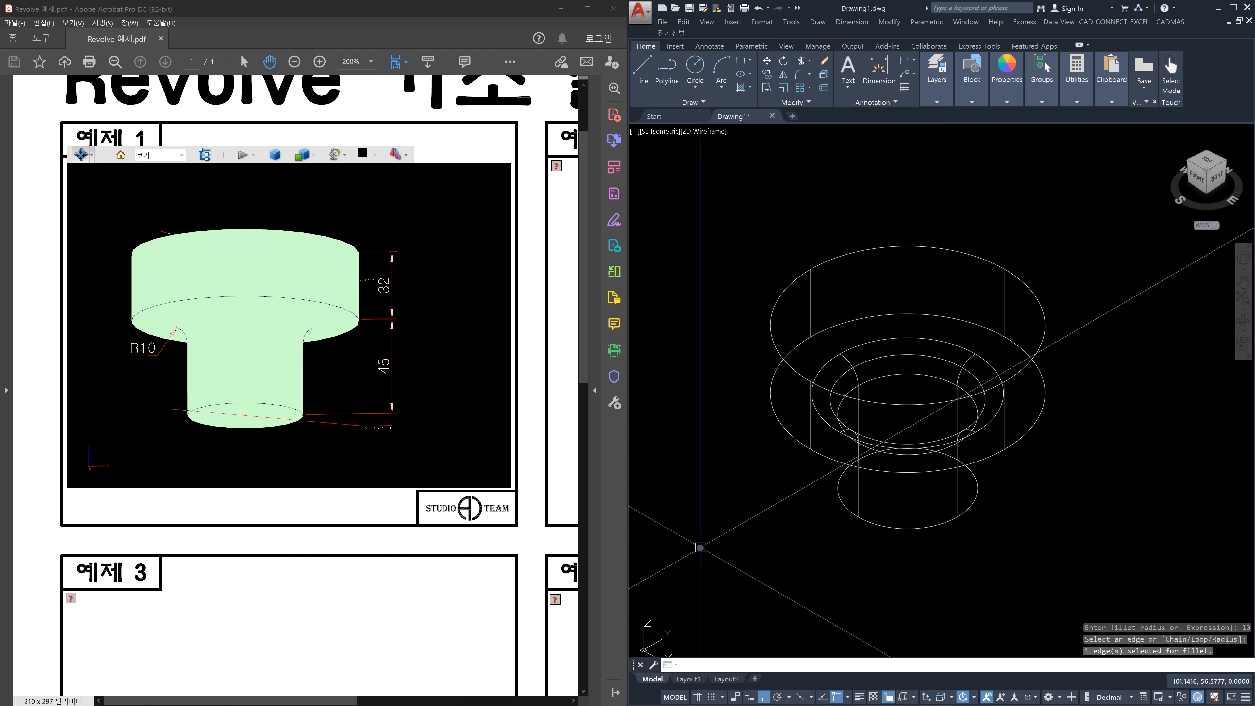
pyautogui.write('VS')
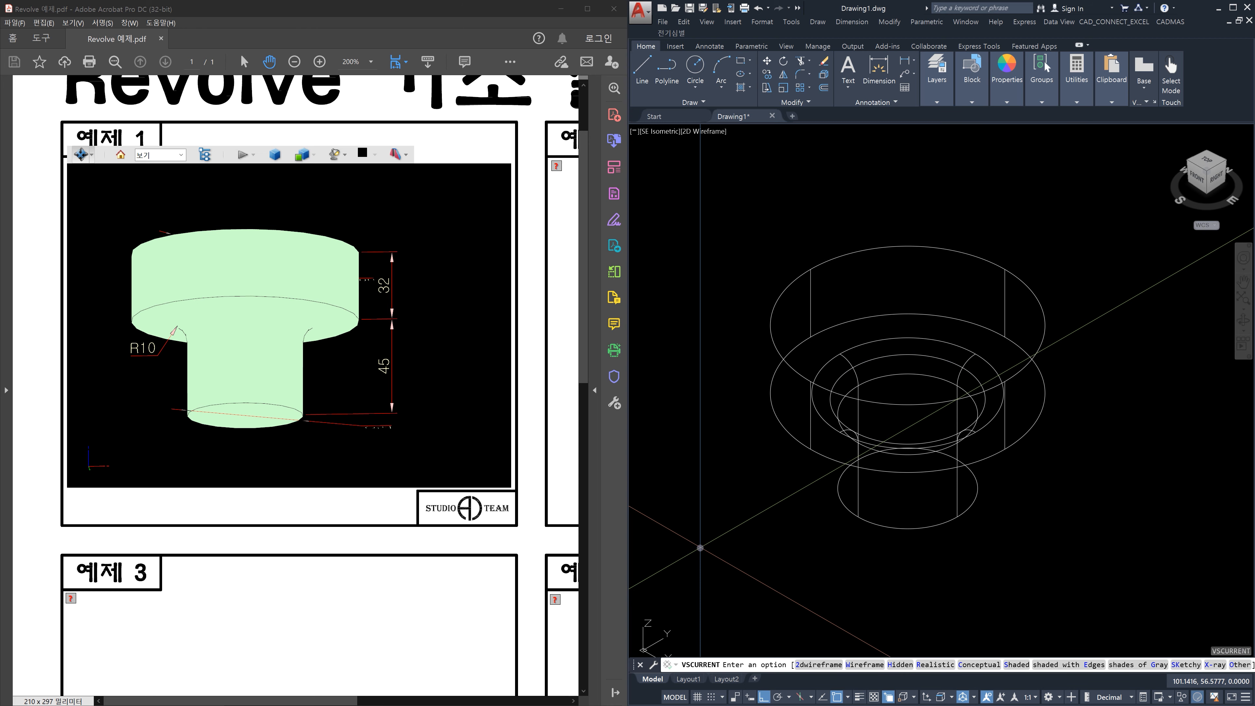
pyautogui.press('Return')
pyautogui.press('Escape')
pyautogui.write('c')
pyautogui.press('Return')
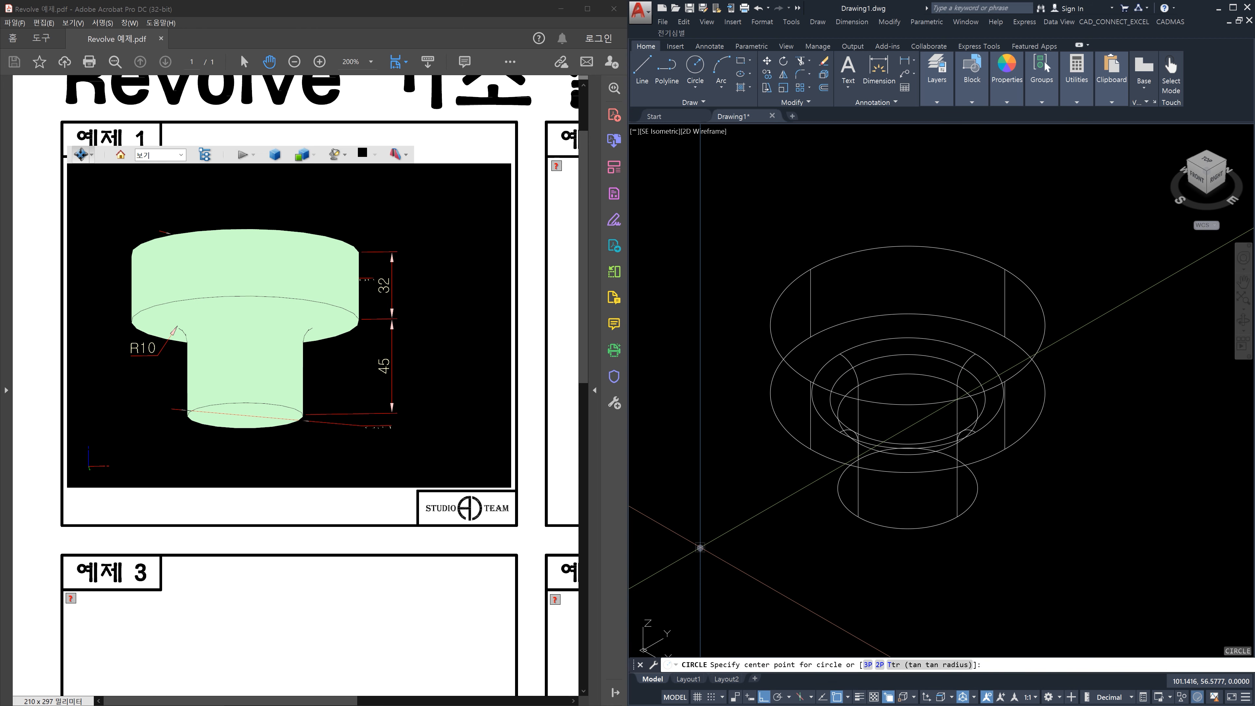
pyautogui.press('Escape')
# Step: Inspect the solid in the Conceptual visual style and restore the southeast isometric view
pyautogui.write('vs')
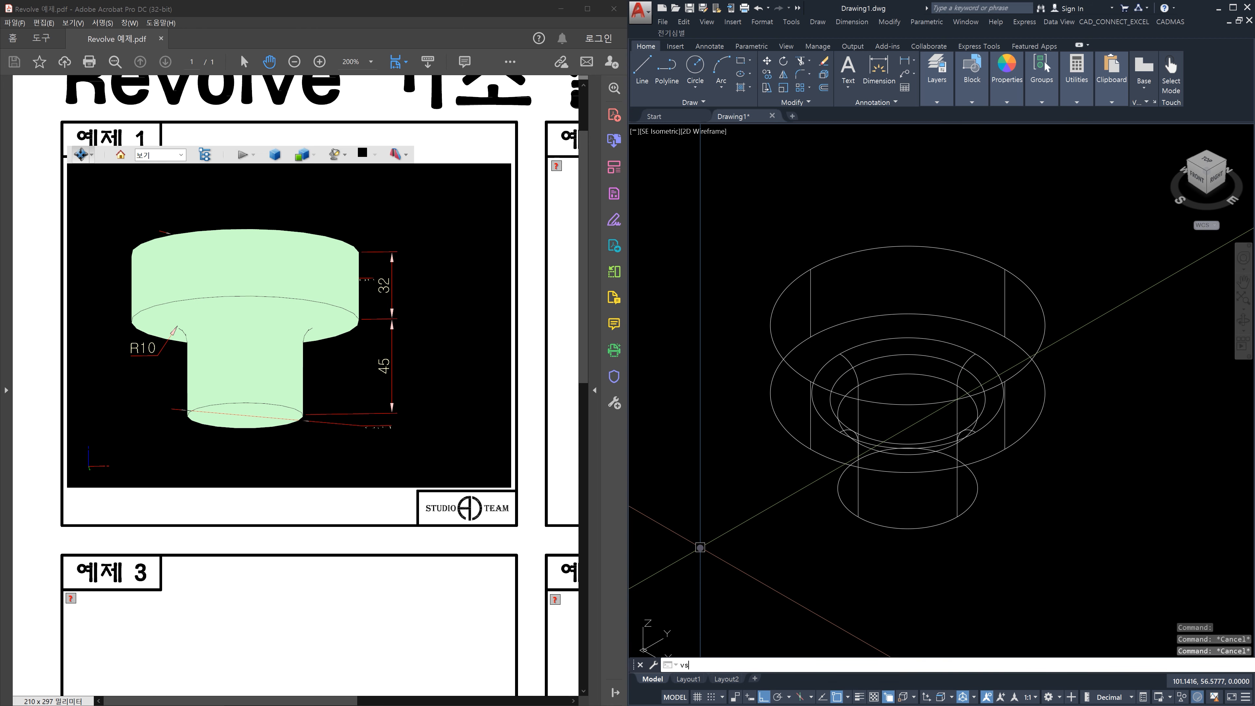
pyautogui.press('Return')
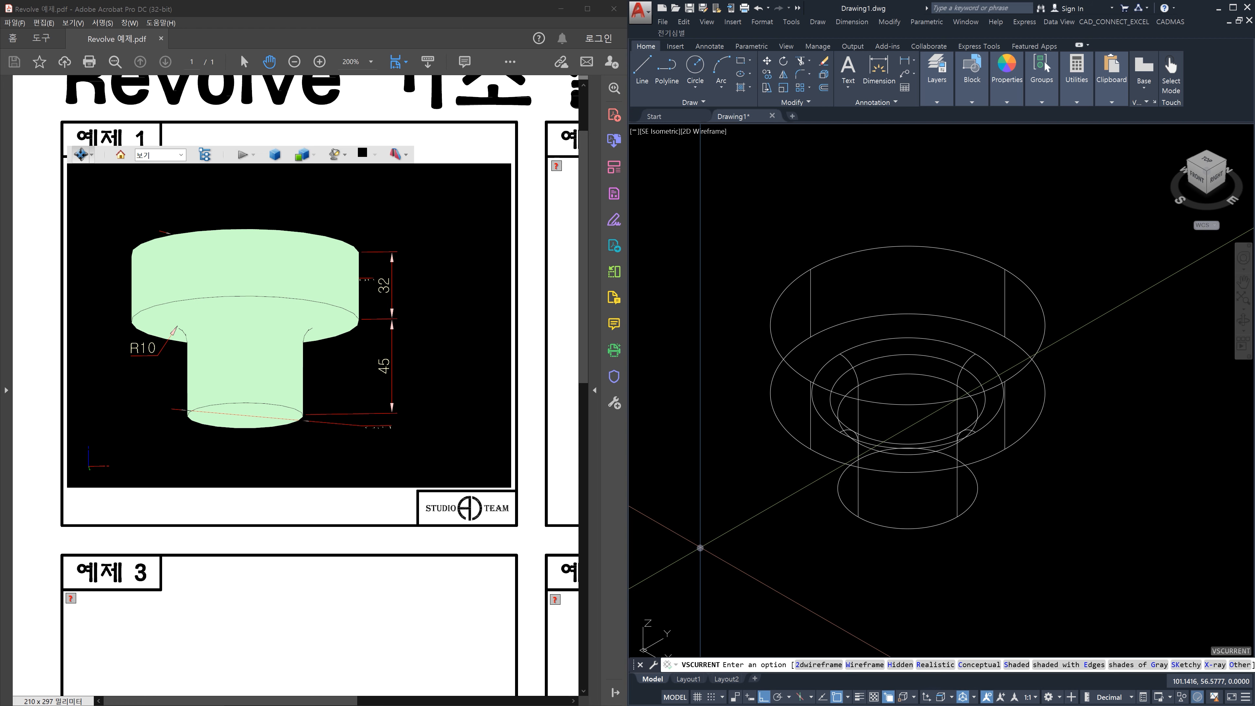
pyautogui.write('c')
pyautogui.press('Return')
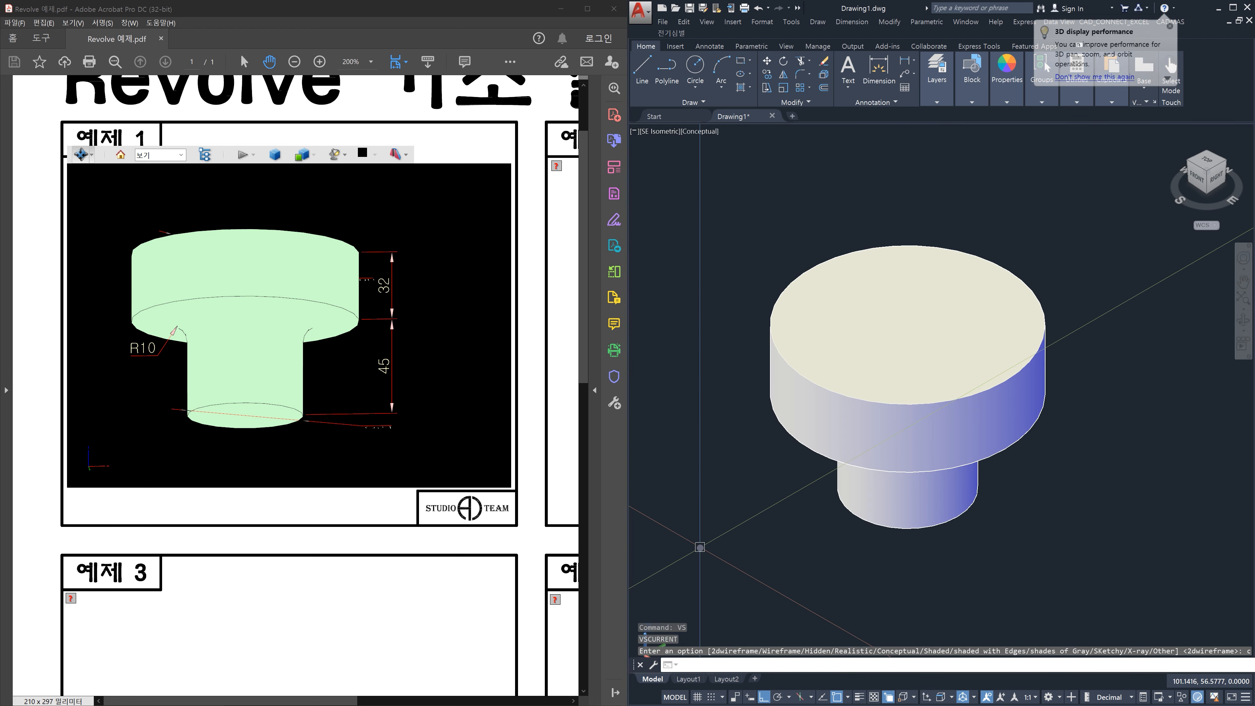
pyautogui.keyDown('shift'); pyautogui.moveTo(884, 530); pyautogui.dragTo(912, 546, button='middle'); pyautogui.keyUp('shift')
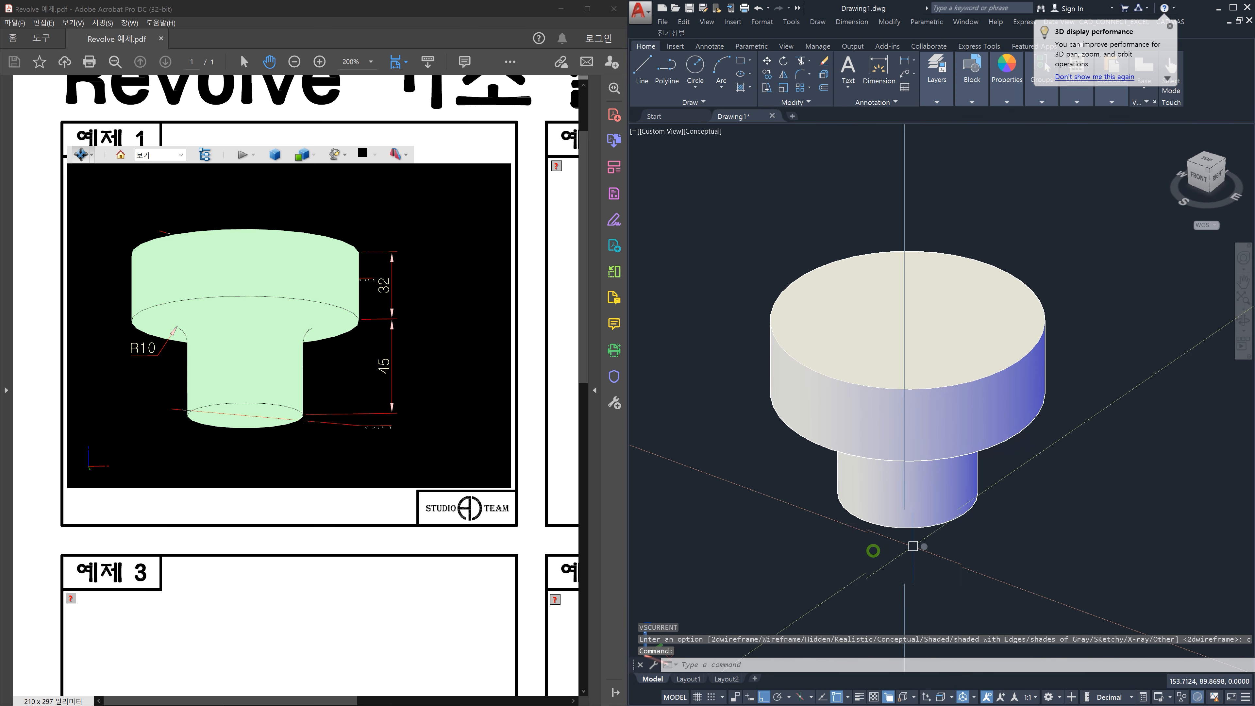
pyautogui.click(1210, 170)
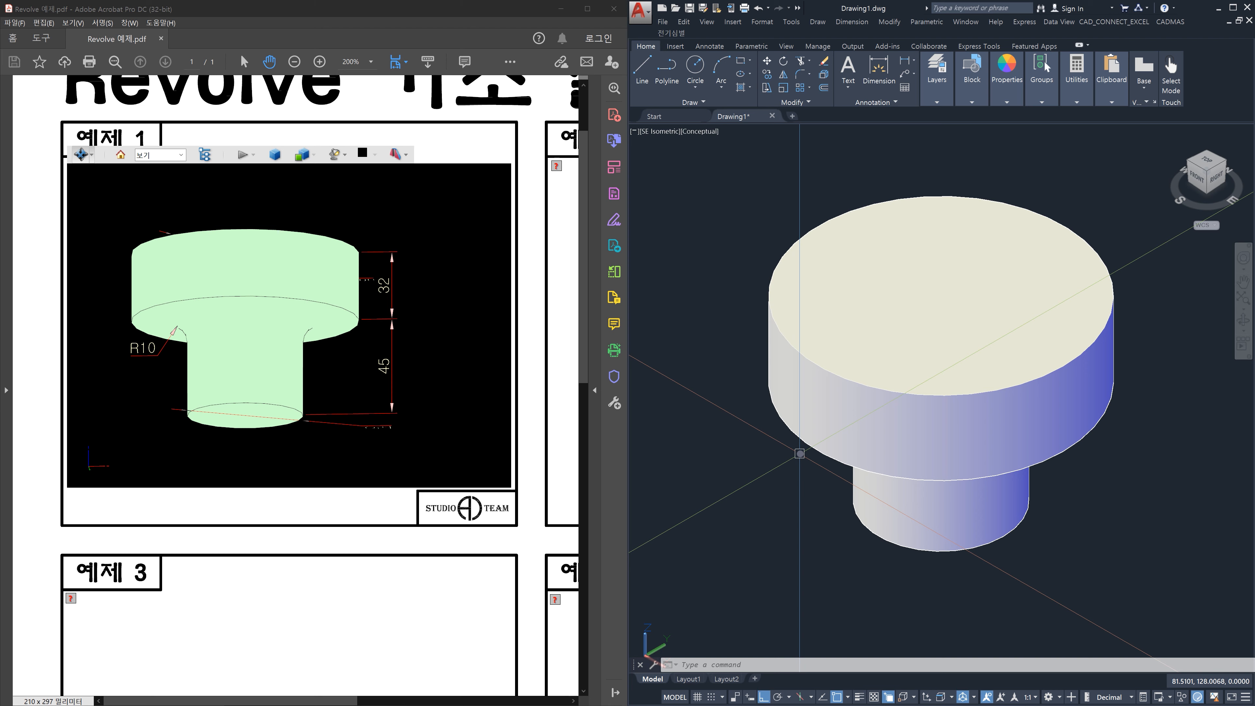
# Step: Set the visual style to 2D Wireframe
pyautogui.press('Escape')
pyautogui.press('Escape')
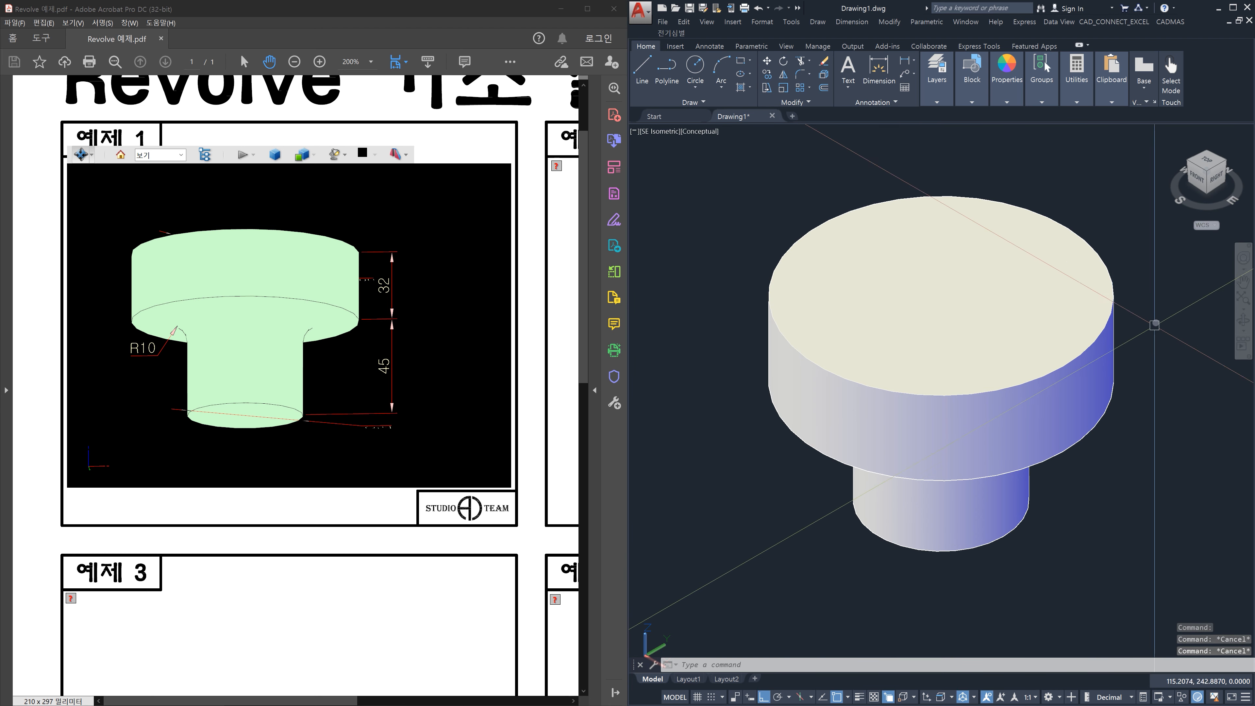
pyautogui.press('Escape')
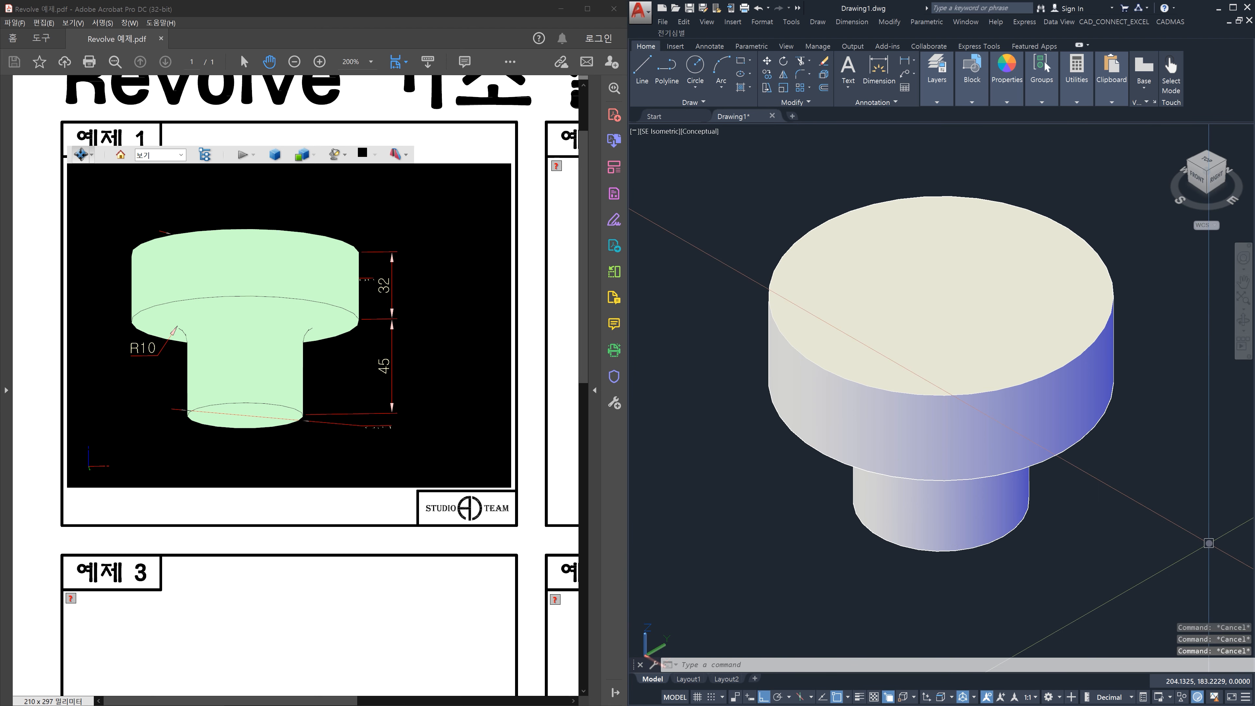
pyautogui.write('vs')
pyautogui.press('Return')
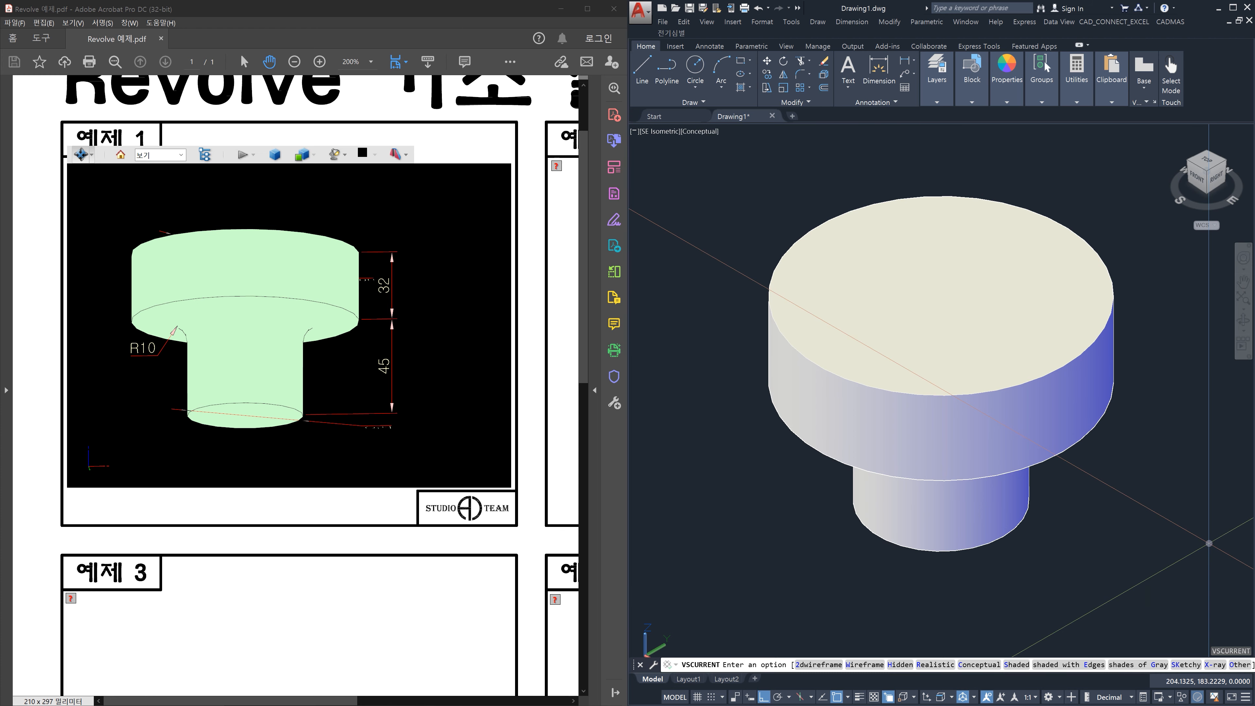
pyautogui.write('2')
pyautogui.press('Return')
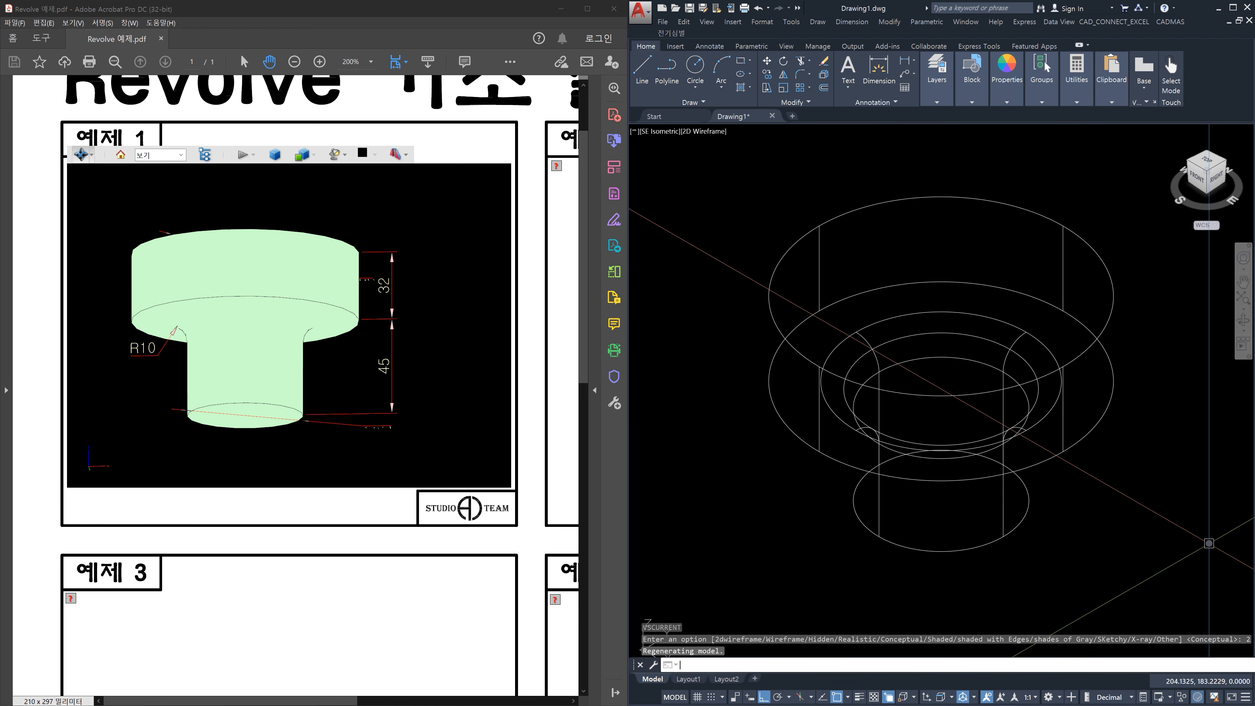
pyautogui.scroll(-6, 993, 425)
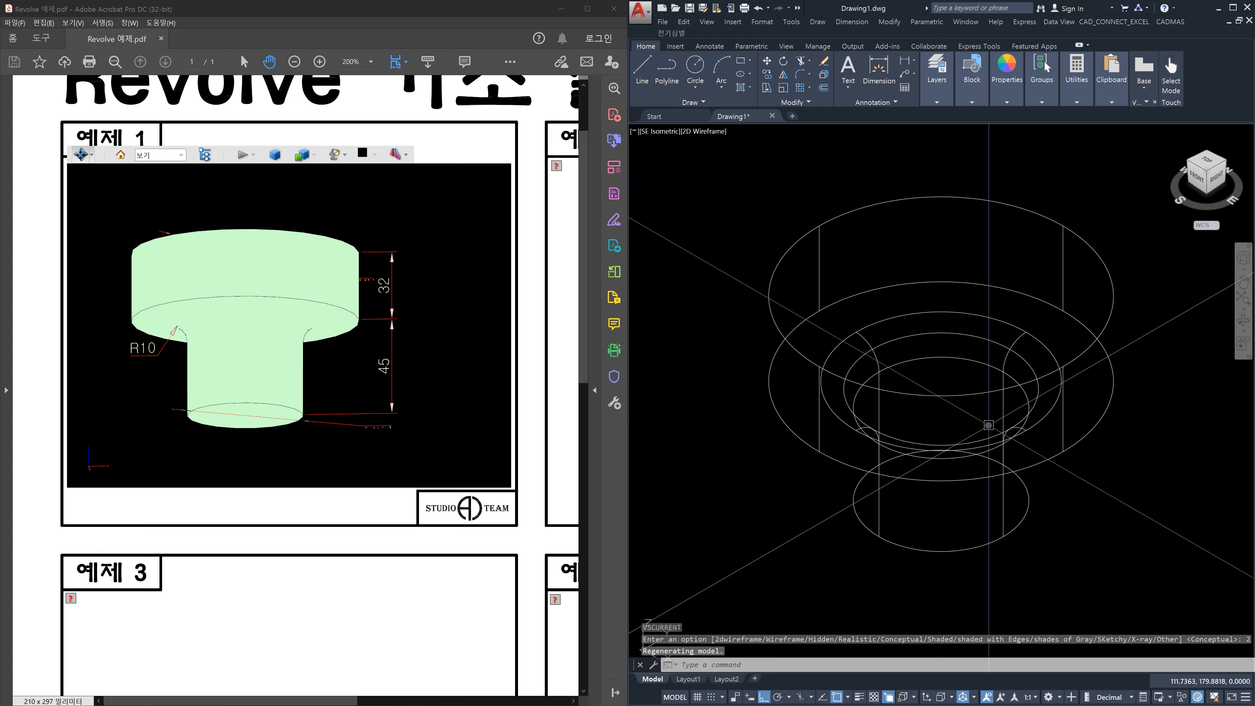
pyautogui.moveTo(1070, 423); pyautogui.dragTo(944, 462, button='middle')
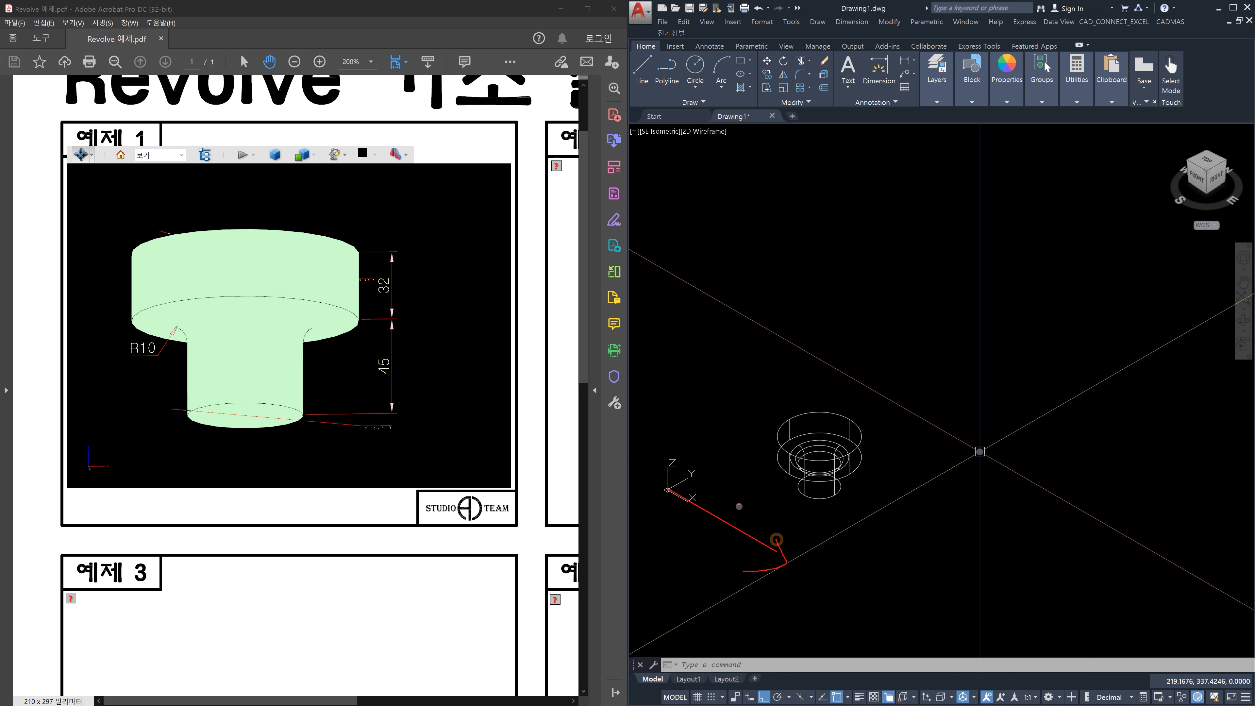
pyautogui.moveTo(673, 487)
pyautogui.mouseDown()
pyautogui.moveTo(777, 431)
pyautogui.moveTo(775, 455)
pyautogui.moveTo(810, 522)
pyautogui.moveTo(818, 484)
pyautogui.mouseUp()
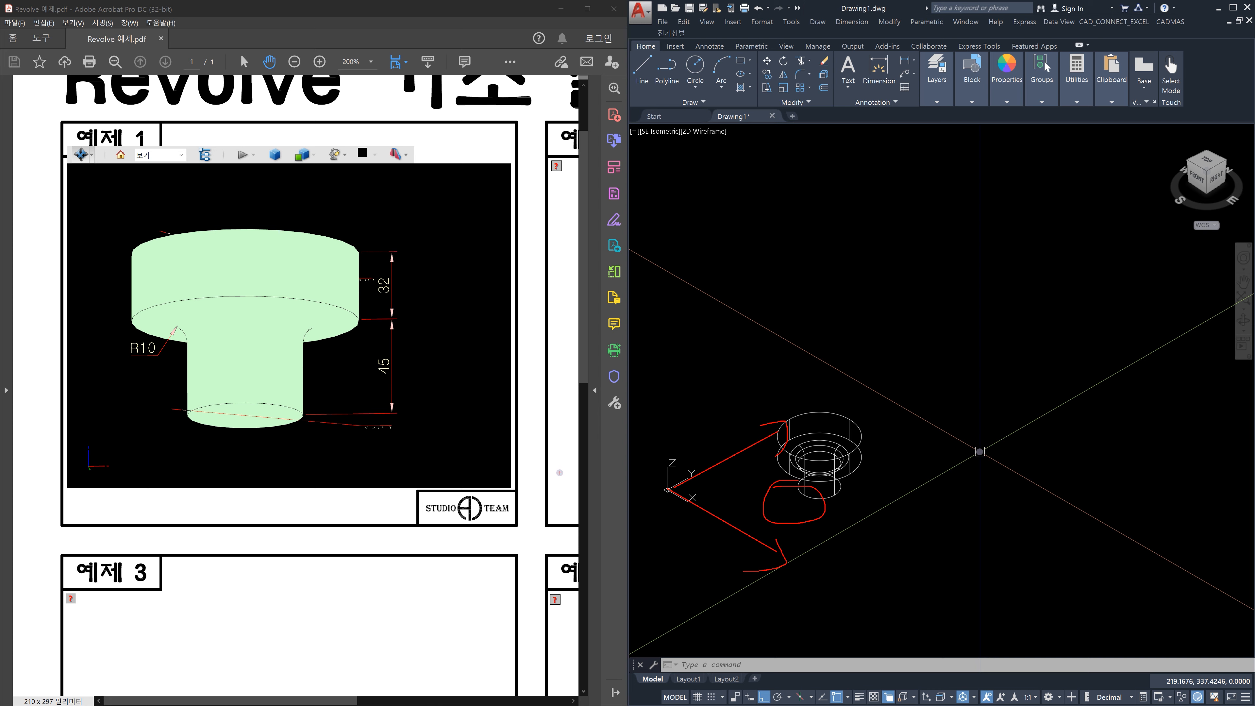
pyautogui.moveTo(814, 525); pyautogui.dragTo(802, 528)
pyautogui.moveTo(765, 468); pyautogui.dragTo(828, 541)
pyautogui.moveTo(810, 465); pyautogui.dragTo(750, 538)
pyautogui.moveTo(668, 488)
pyautogui.mouseDown()
pyautogui.moveTo(789, 563)
pyautogui.moveTo(761, 578)
pyautogui.mouseUp()
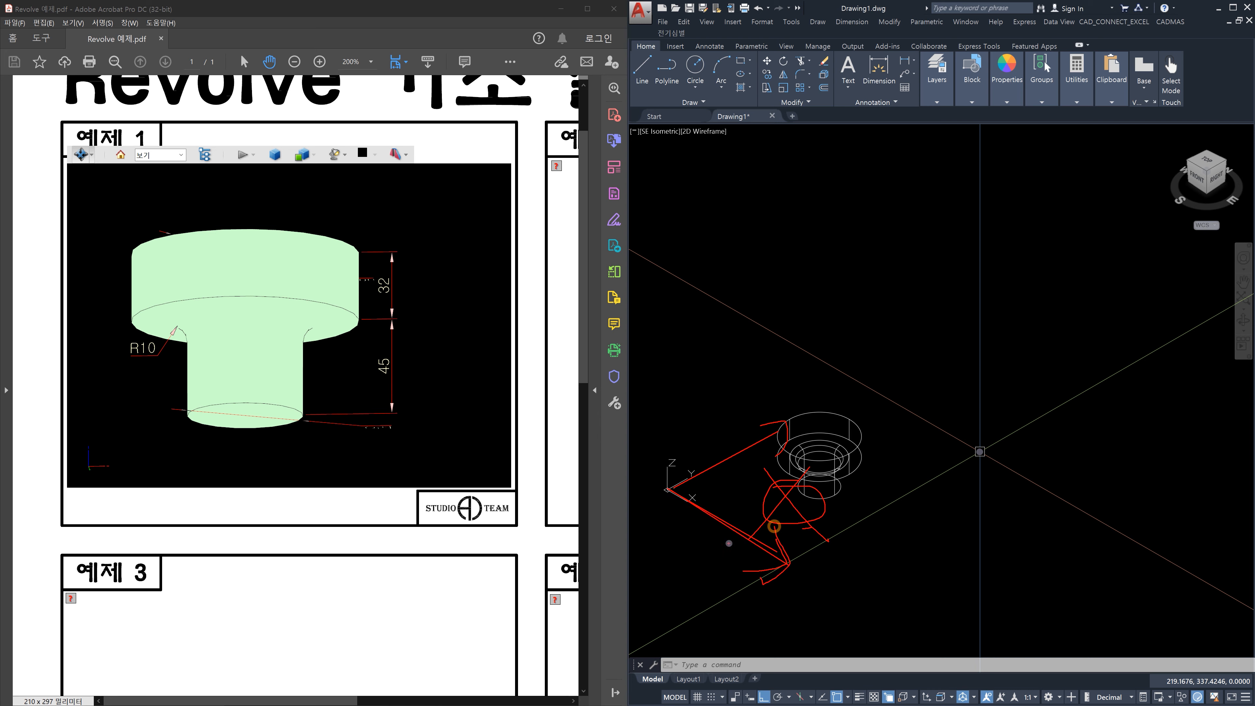
pyautogui.moveTo(675, 488)
pyautogui.mouseDown()
pyautogui.moveTo(670, 387)
pyautogui.moveTo(726, 467)
pyautogui.moveTo(770, 502)
pyautogui.mouseUp()
pyautogui.moveTo(730, 384)
pyautogui.mouseDown()
pyautogui.moveTo(780, 406)
pyautogui.moveTo(772, 503)
pyautogui.mouseUp()
pyautogui.moveTo(732, 408)
pyautogui.mouseDown()
pyautogui.moveTo(845, 493)
pyautogui.moveTo(779, 389)
pyautogui.mouseUp()
pyautogui.moveTo(713, 512)
pyautogui.mouseDown()
pyautogui.moveTo(692, 514)
pyautogui.moveTo(702, 505)
pyautogui.mouseUp()
pyautogui.moveTo(653, 469)
pyautogui.mouseDown()
pyautogui.moveTo(705, 463)
pyautogui.moveTo(687, 482)
pyautogui.mouseUp()
pyautogui.moveTo(671, 468)
pyautogui.mouseDown()
pyautogui.moveTo(654, 473)
pyautogui.moveTo(659, 456)
pyautogui.mouseUp()
pyautogui.moveTo(677, 441); pyautogui.dragTo(667, 475)
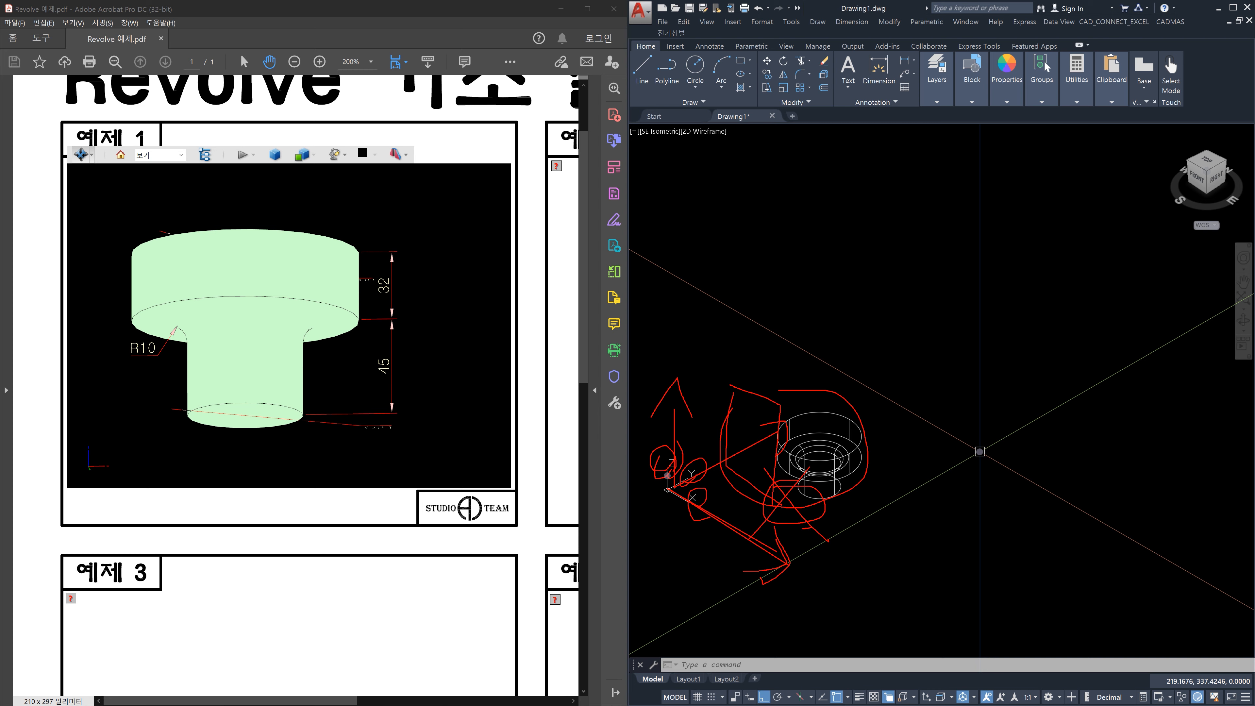
pyautogui.press('Escape')
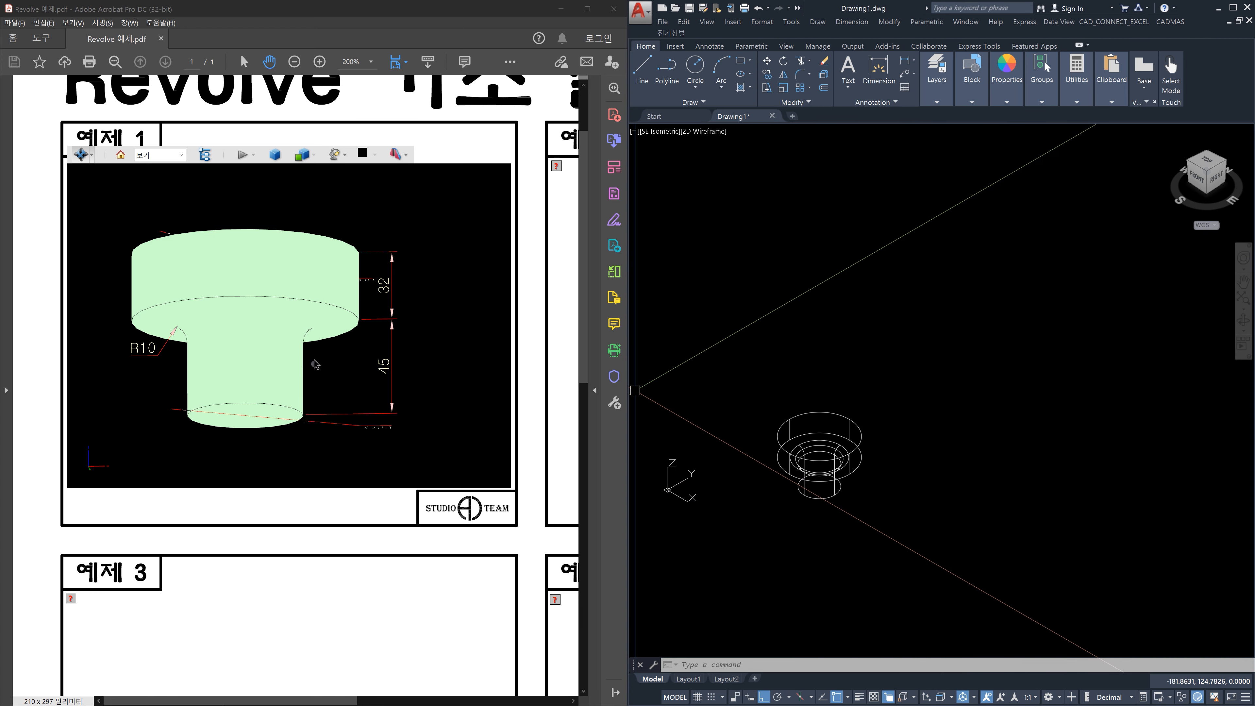
# Step: Orbit the example 1 model in the Revolve PDF to examine its diameter and height dimensions, and switch back to AutoCAD
pyautogui.click(390, 355)
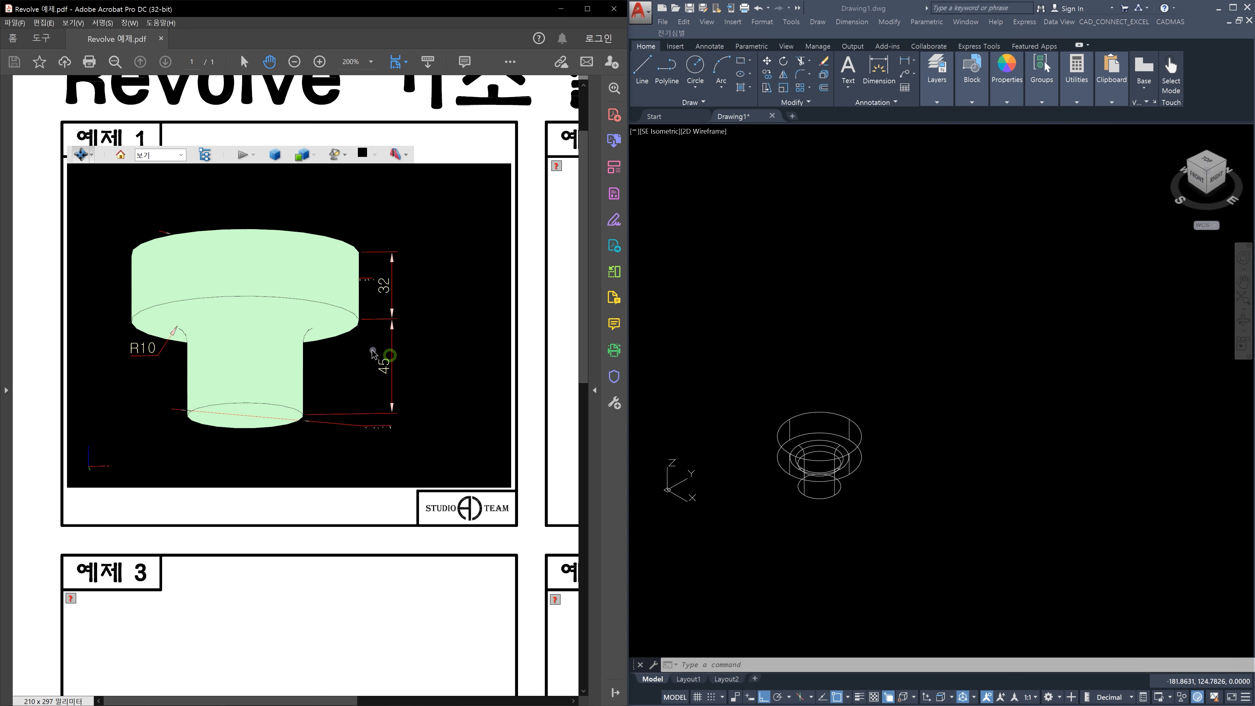
pyautogui.moveTo(383, 370); pyautogui.dragTo(179, 299)
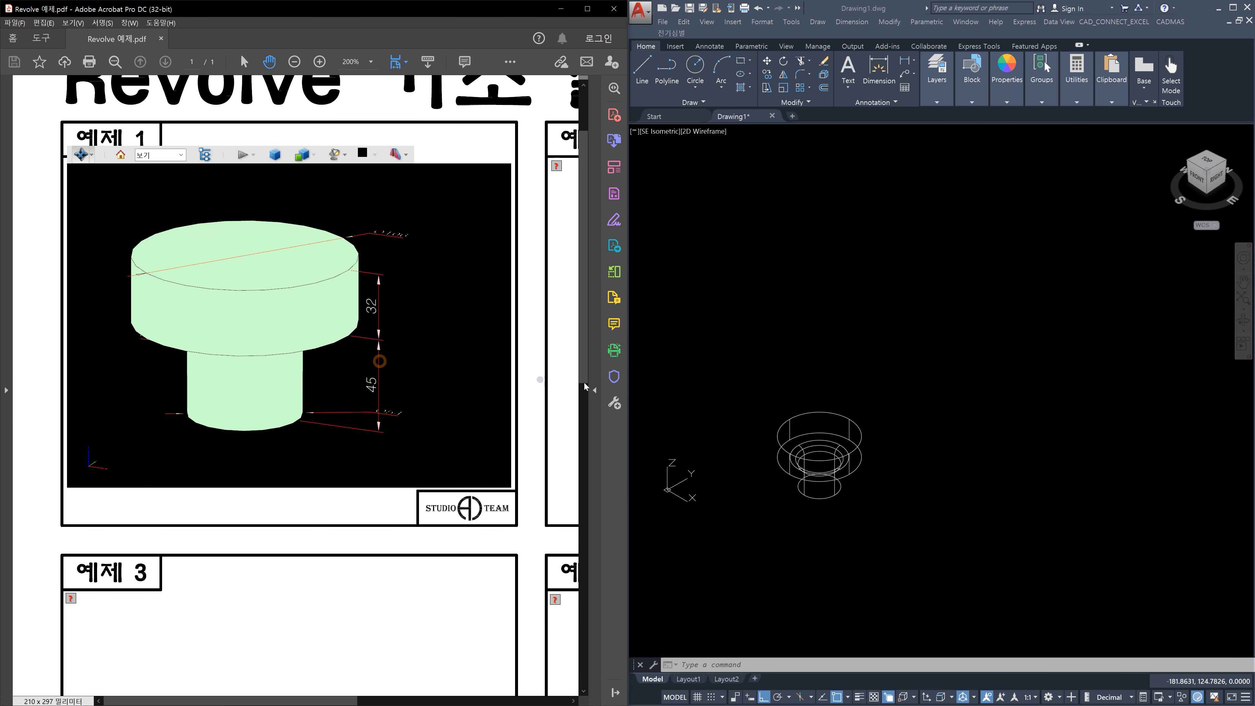
pyautogui.click(978, 414)
pyautogui.press('Escape')
pyautogui.press('Escape')
# Step: Draw a closed upright rectangle 53 wide and 32 high with the Line command in the open space beside the solid
pyautogui.moveTo(1025, 426); pyautogui.dragTo(991, 426, button='middle')
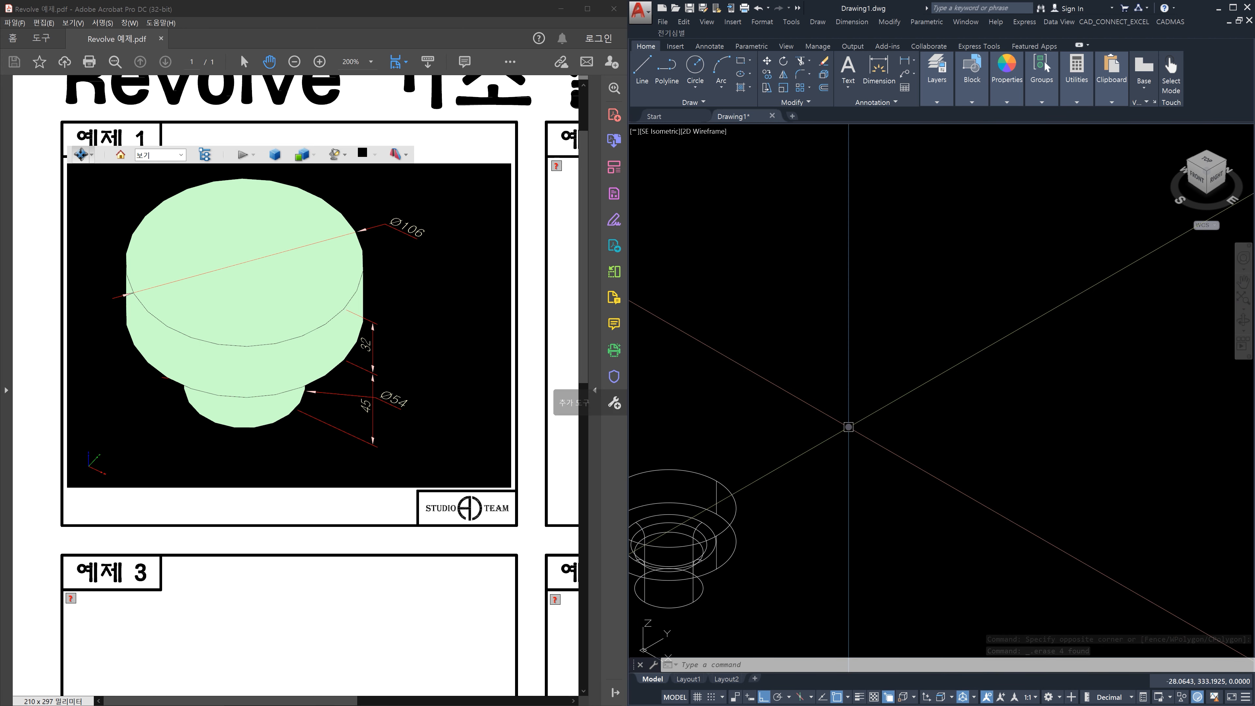
pyautogui.write('1')
pyautogui.press('Return')
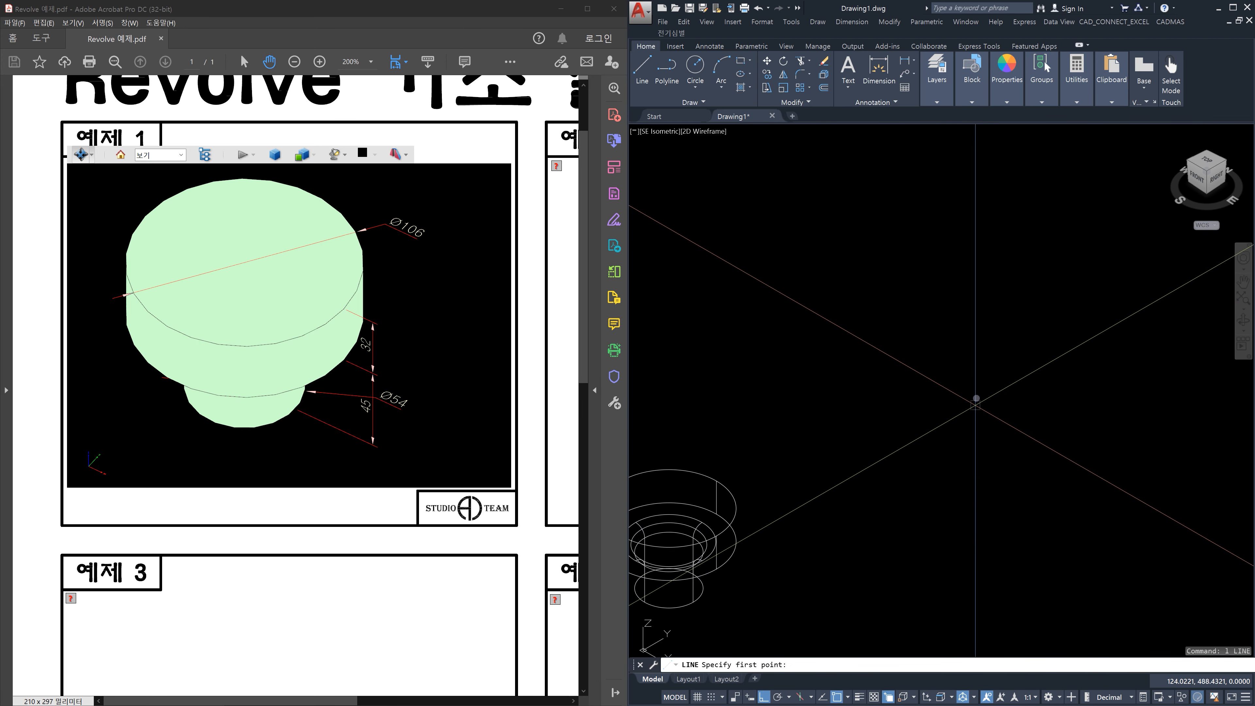
pyautogui.click(980, 365)
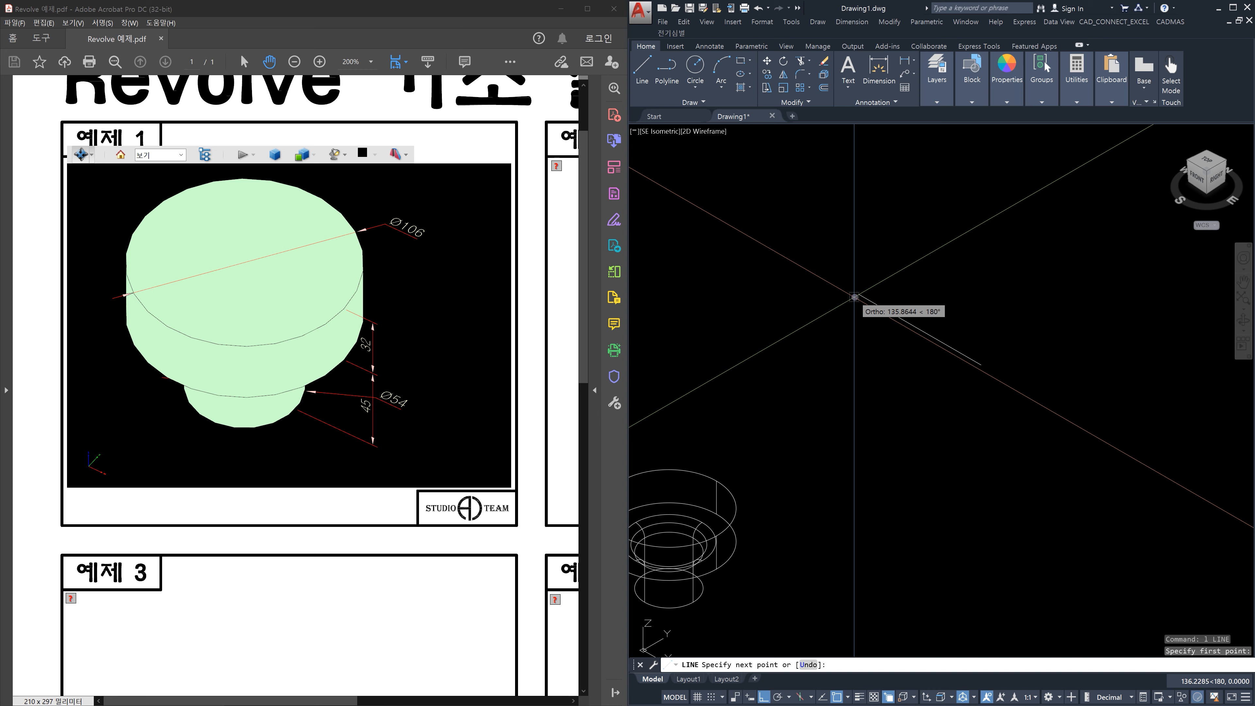
pyautogui.write('53')
pyautogui.press('Return')
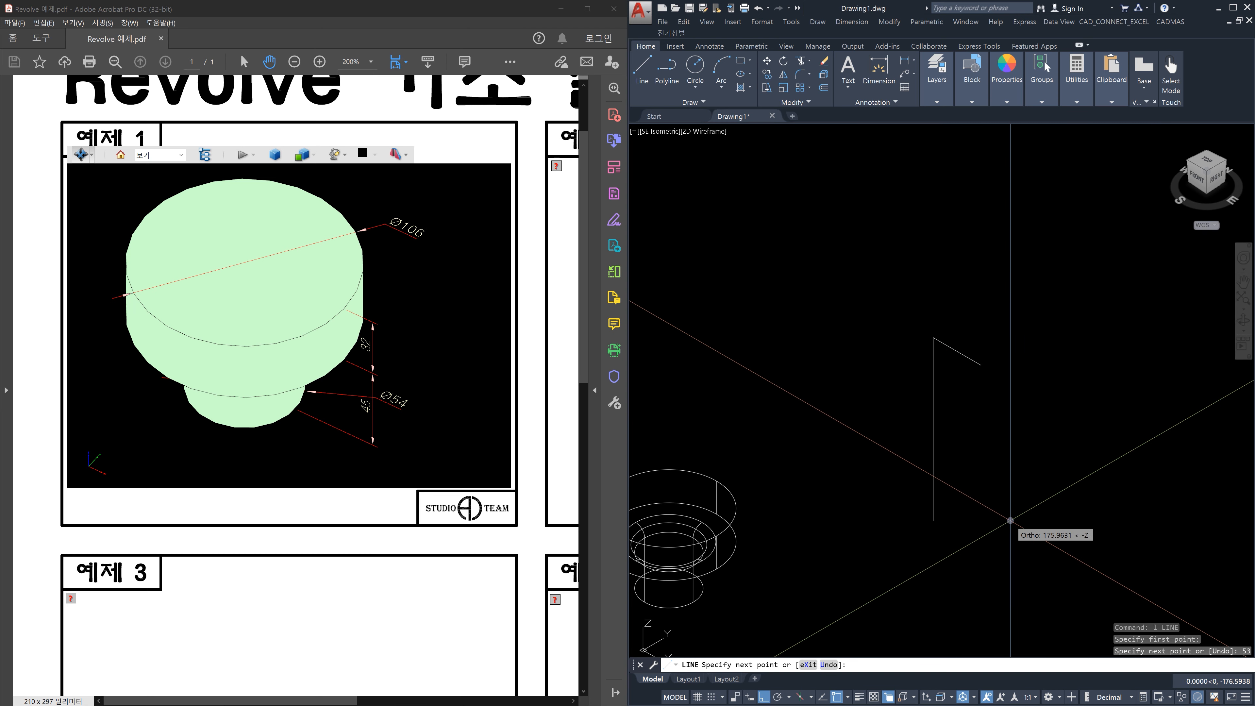
pyautogui.write('32')
pyautogui.press('Return')
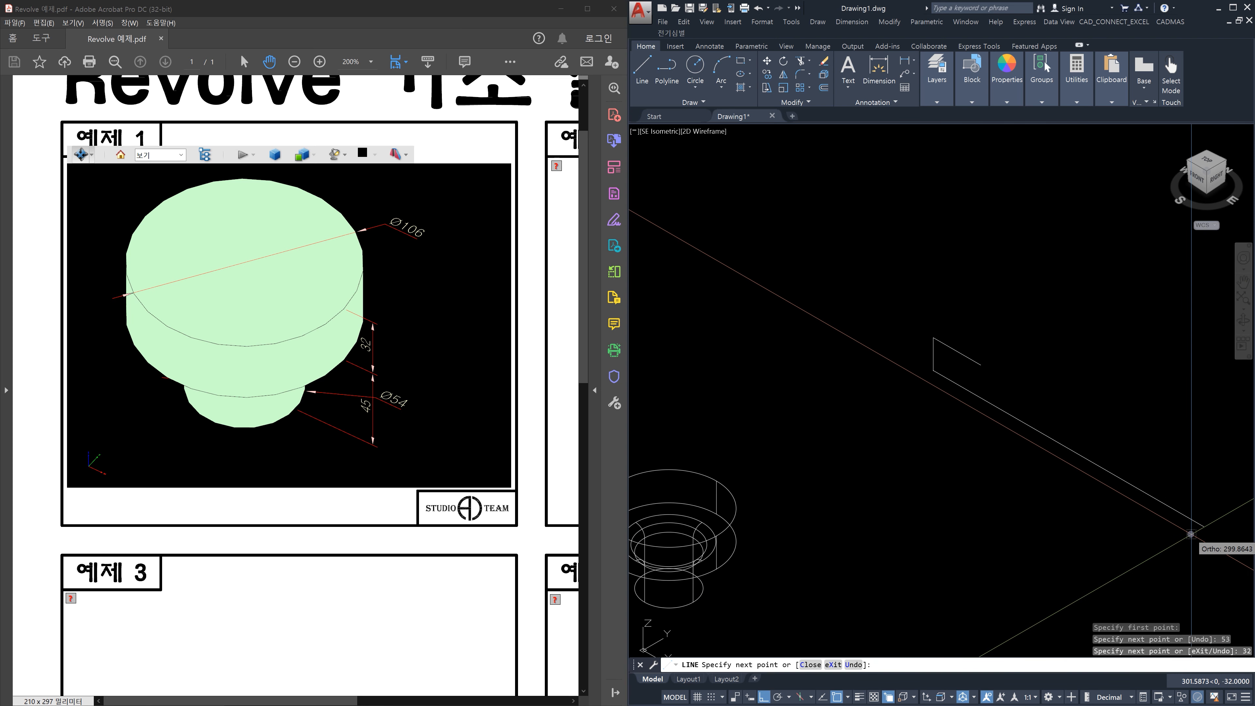
pyautogui.write('53')
pyautogui.press('Return')
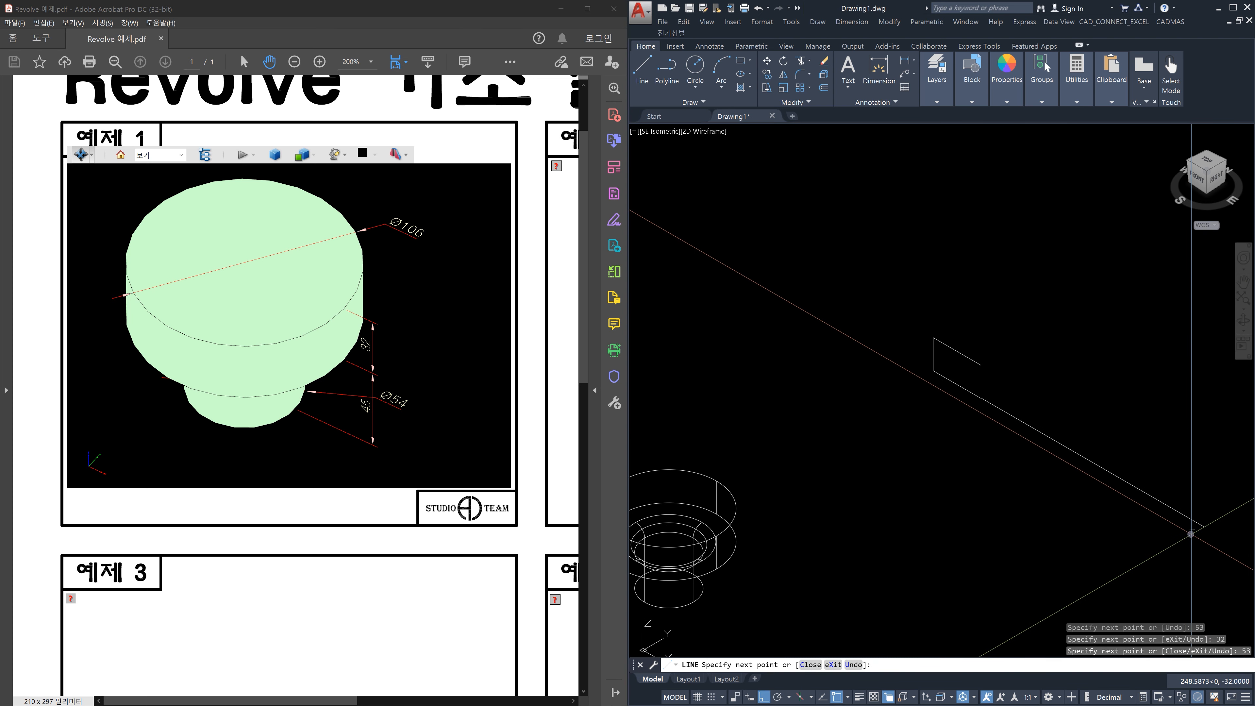
pyautogui.write('c')
pyautogui.press('Return')
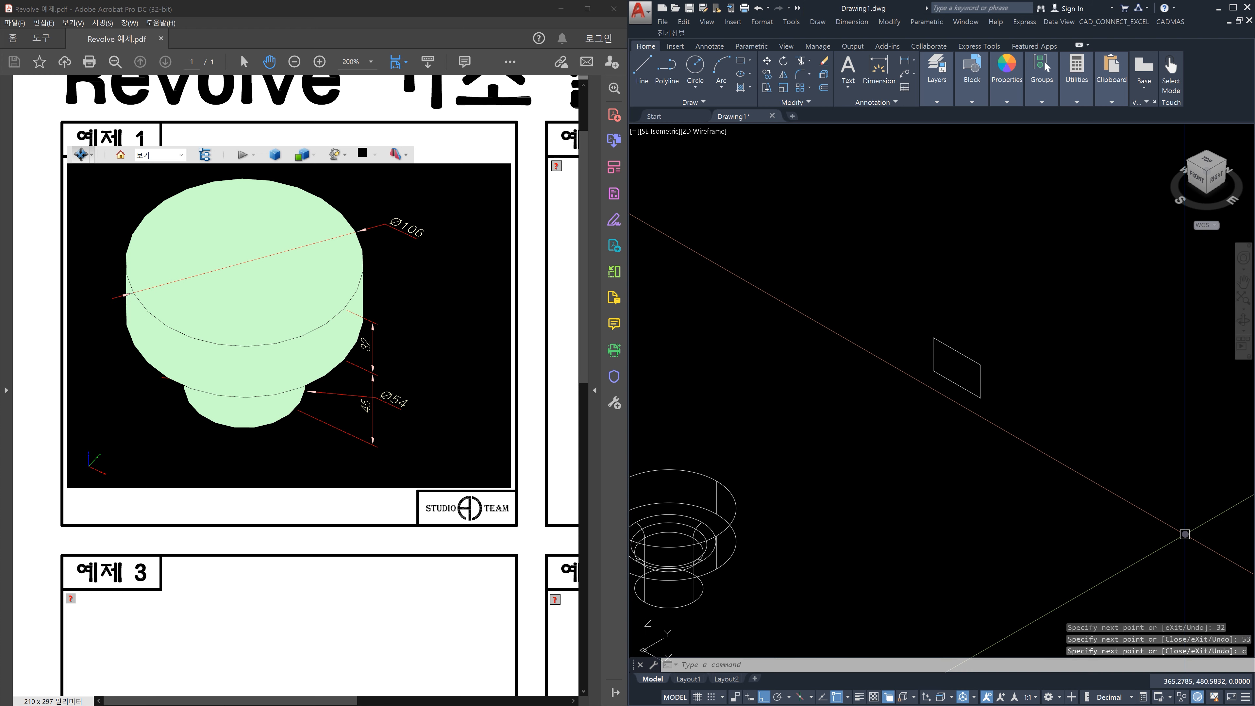
# Step: Draw lines from the rectangle's lower corner on the axis side: 45 down, 27 inward and 45 back up to its bottom edge
pyautogui.write('l')
pyautogui.press('Return')
pyautogui.click(980, 399)
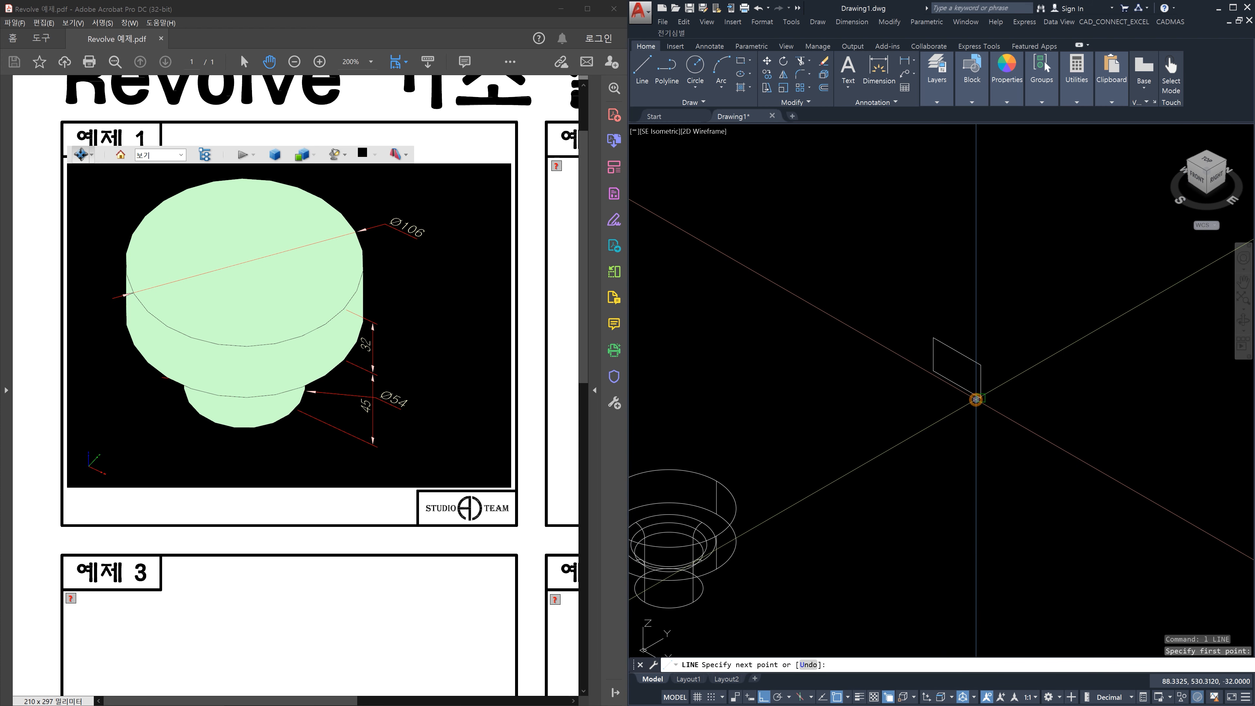
pyautogui.write('45')
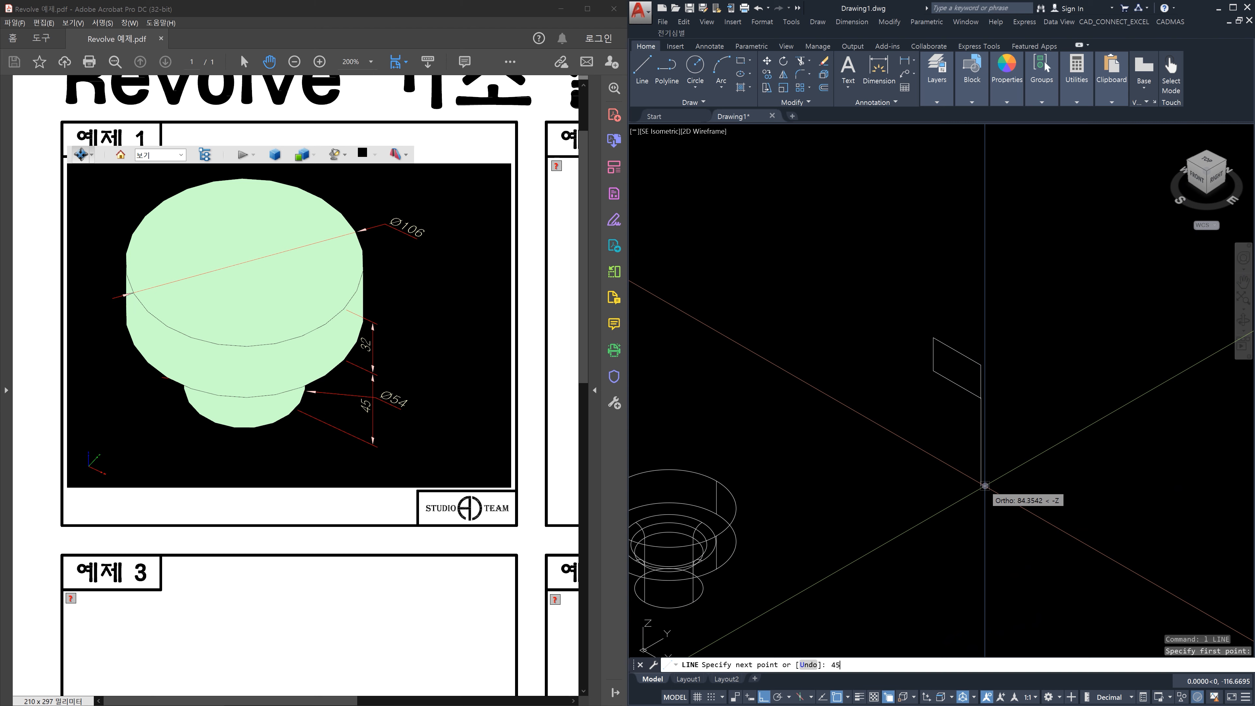
pyautogui.press('Return')
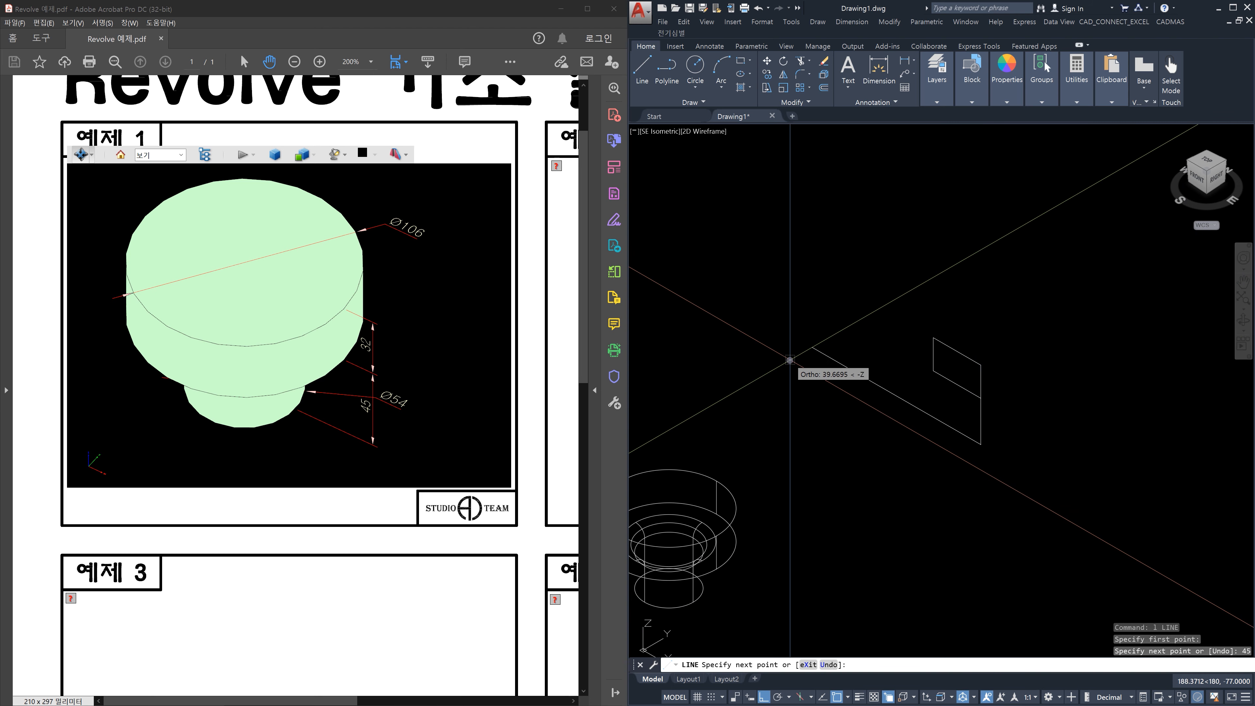
pyautogui.write('27')
pyautogui.press('Return')
pyautogui.write('45')
pyautogui.press('Return')
pyautogui.press('Escape')
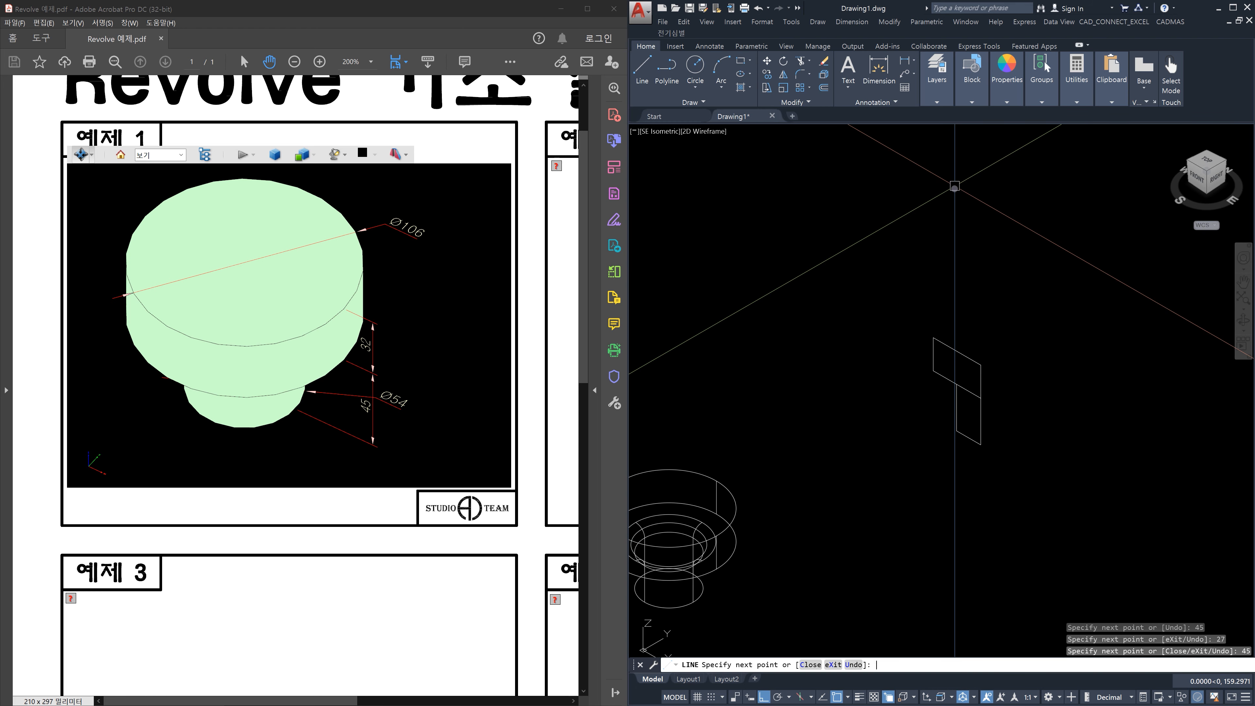
pyautogui.scroll(3, 961, 419)
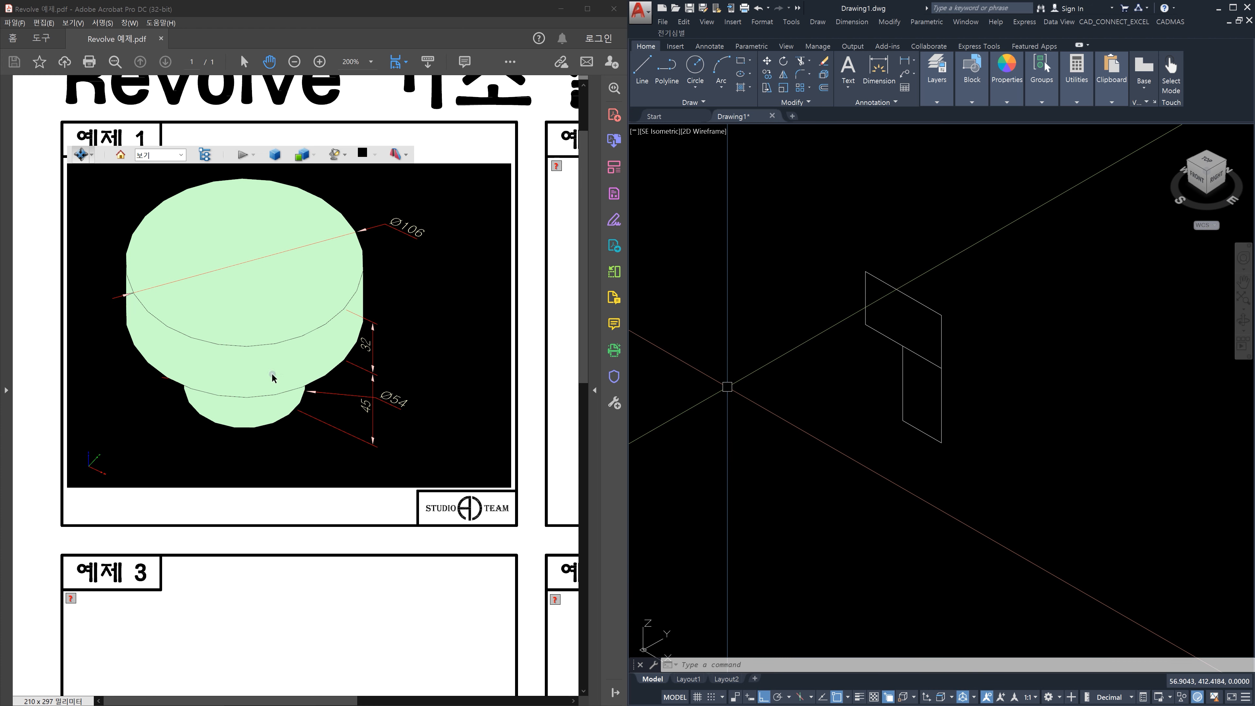
pyautogui.press('Escape')
pyautogui.press('Escape')
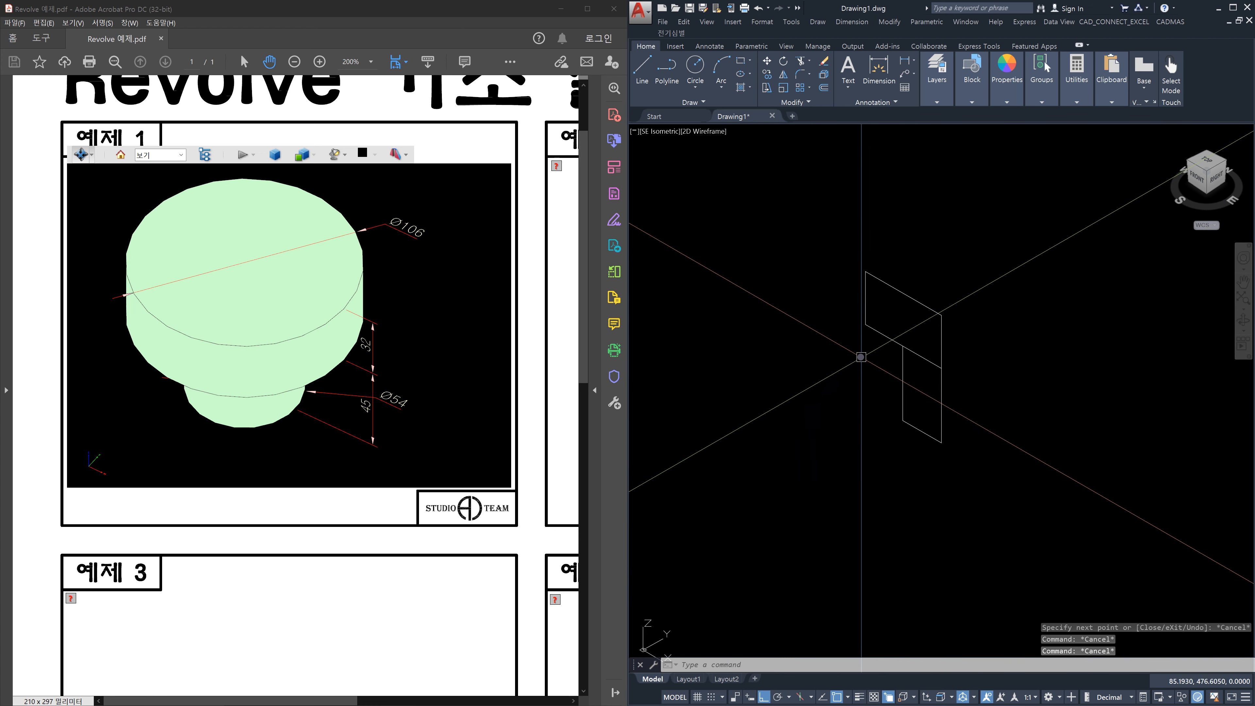
# Step: Convert the four lines of the upper rectangle into a region
pyautogui.click(887, 342)
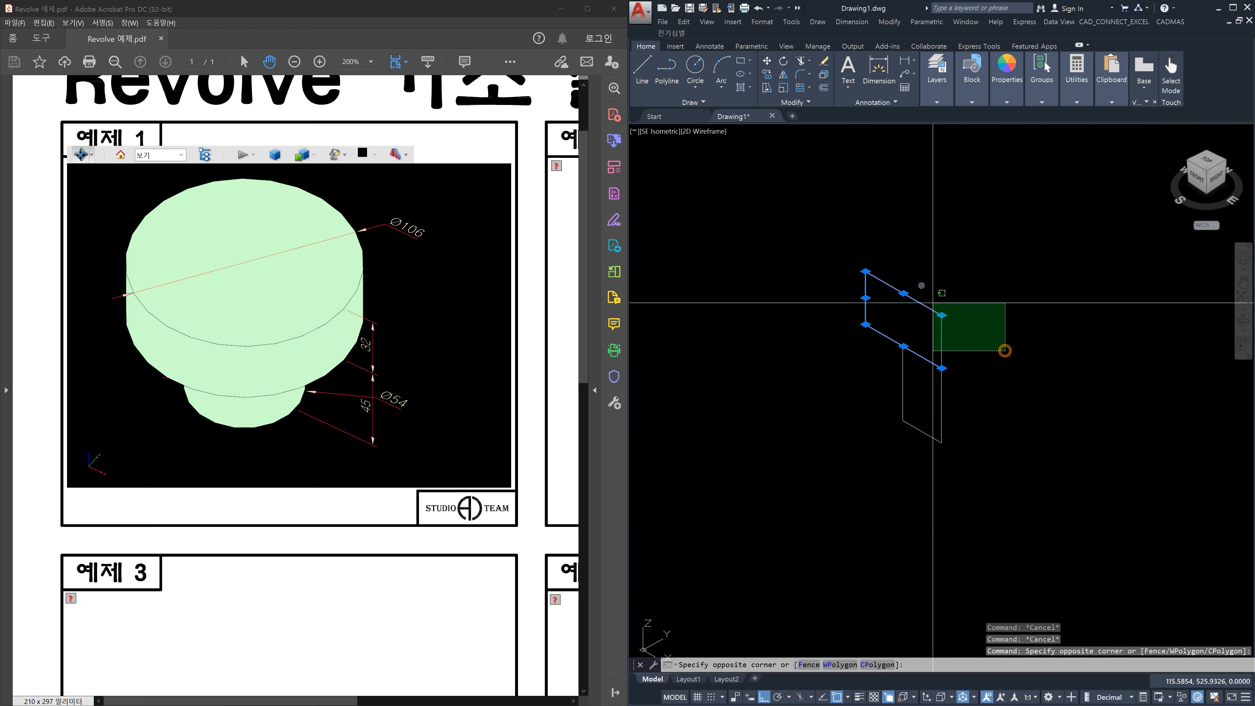
pyautogui.press('Escape')
pyautogui.write('r')
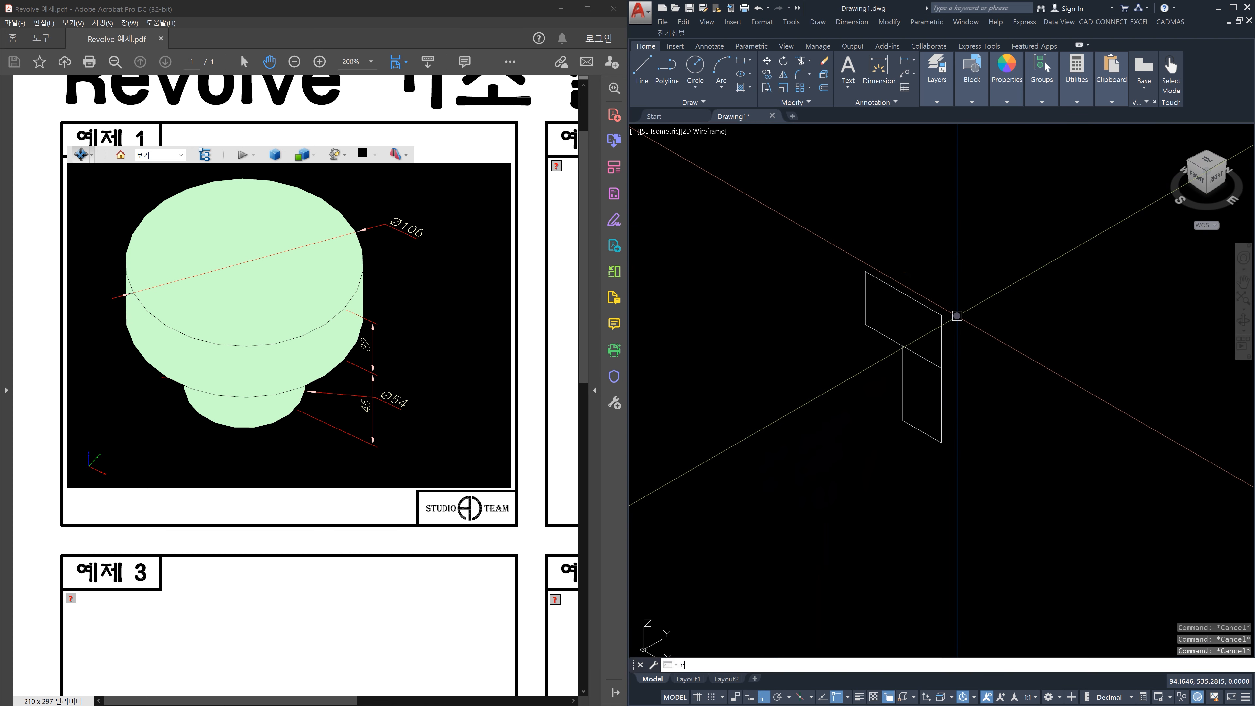
pyautogui.write('eg')
pyautogui.press('Return')
pyautogui.click(838, 241)
pyautogui.click(977, 381)
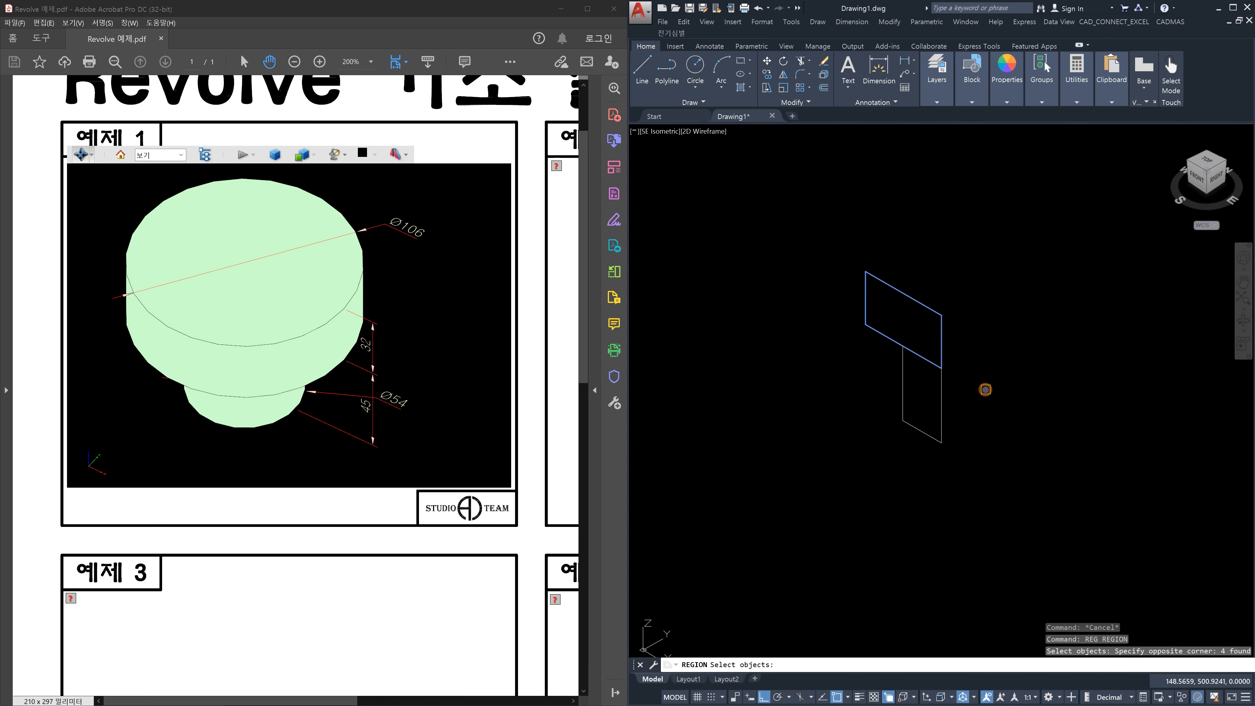
pyautogui.press('Return')
pyautogui.press('Escape')
pyautogui.press('Escape')
# Step: Highlight the three lines of the lower section to check whether they form a closed outline, and clear the selection
pyautogui.click(931, 397)
pyautogui.click(868, 384)
pyautogui.click(933, 412)
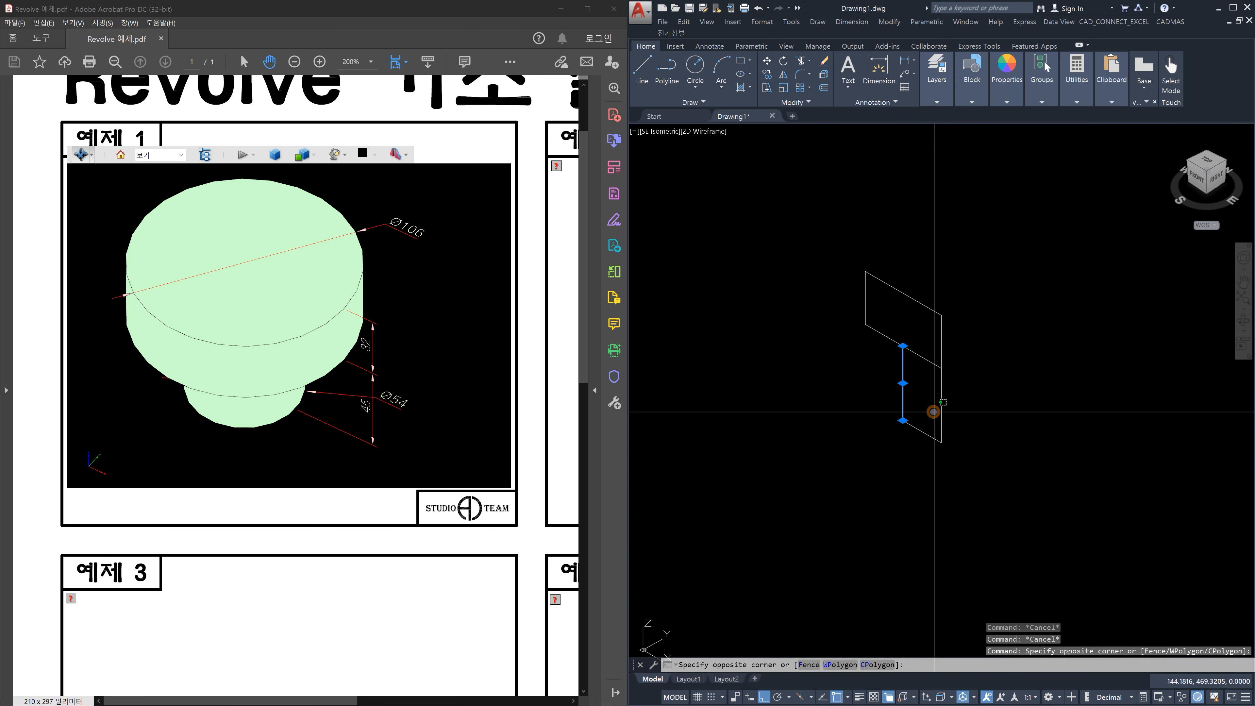
pyautogui.click(963, 439)
pyautogui.click(908, 405)
pyautogui.click(970, 476)
pyautogui.click(971, 477)
pyautogui.click(916, 420)
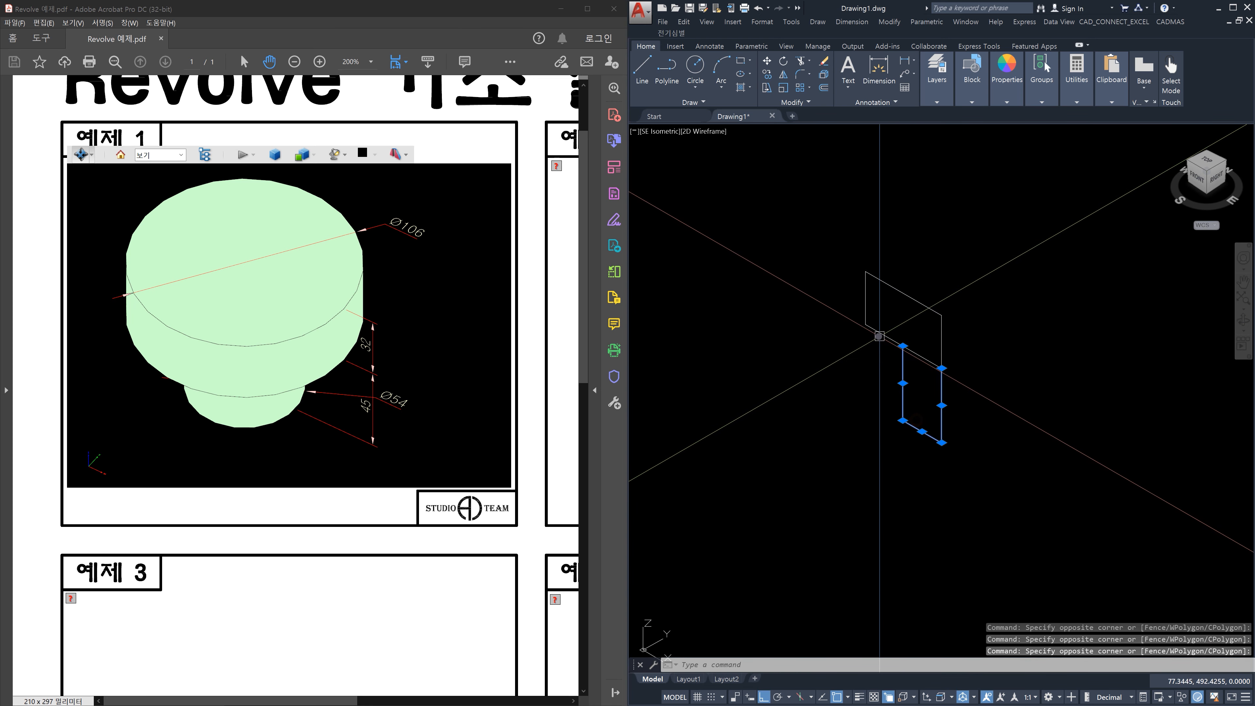
pyautogui.press('Escape')
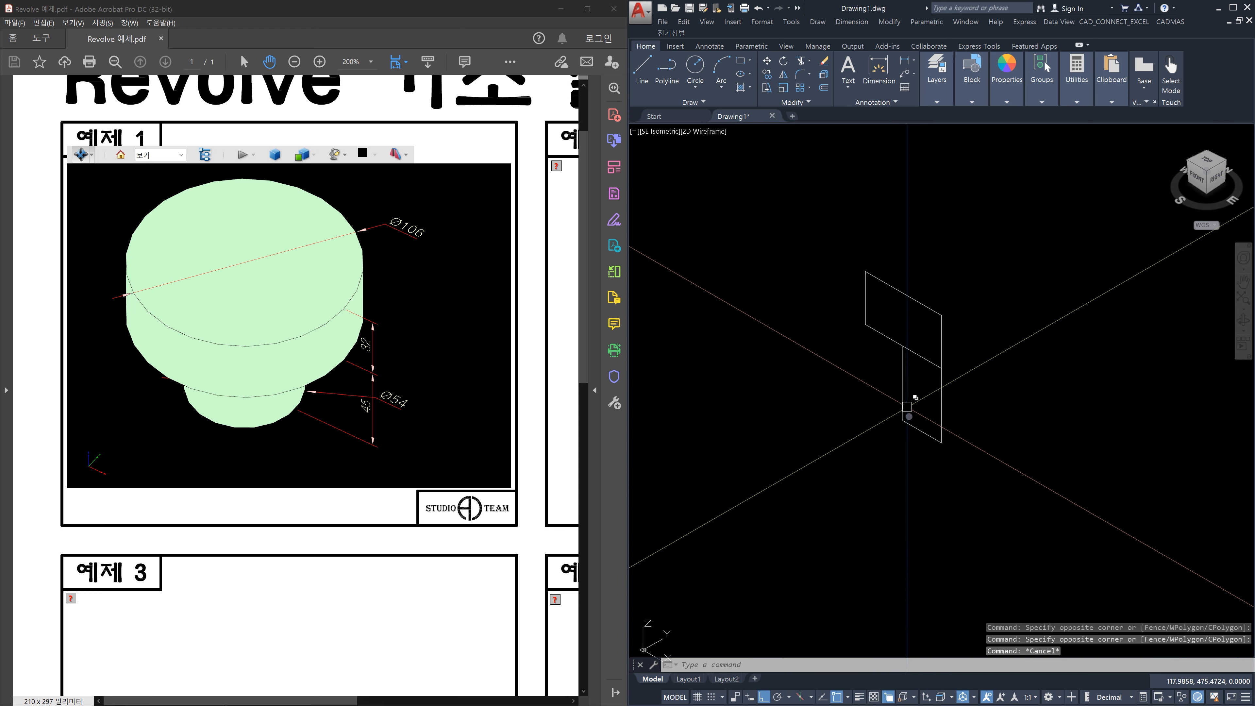
# Step: Close the top of the lower section with a 27-long line between the upper ends of its two vertical lines
pyautogui.write('l')
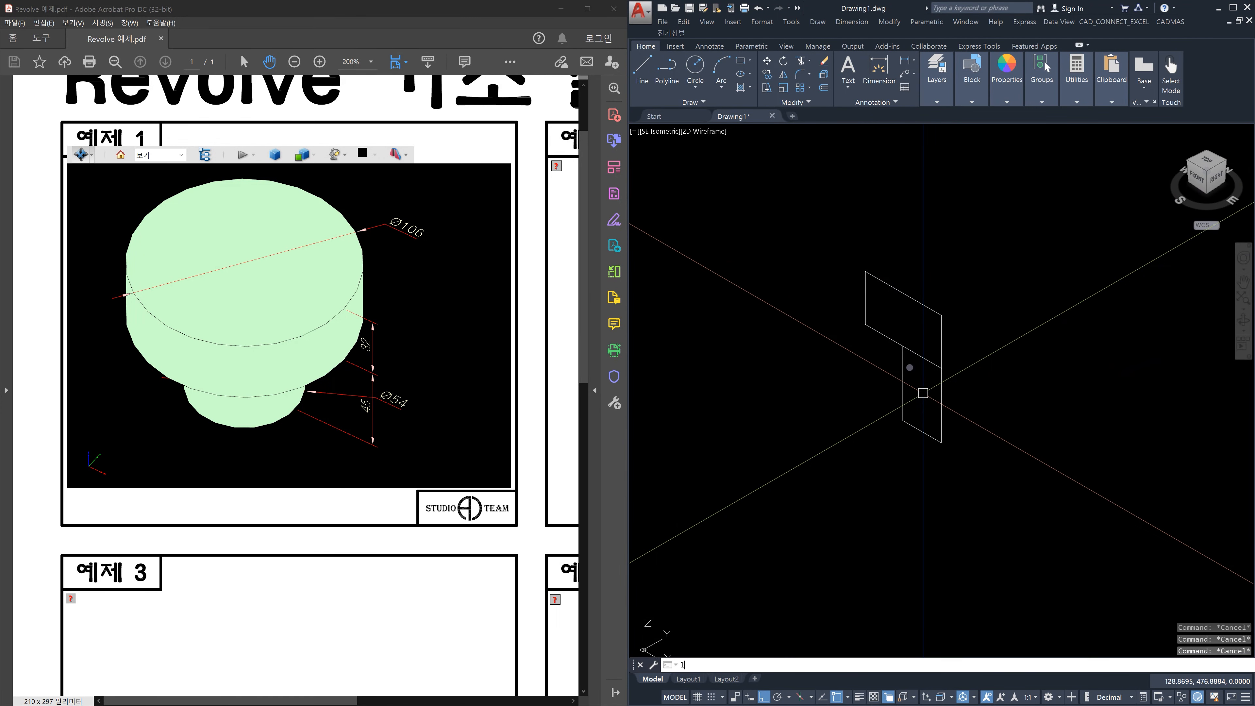
pyautogui.press('Return')
pyautogui.click(904, 357)
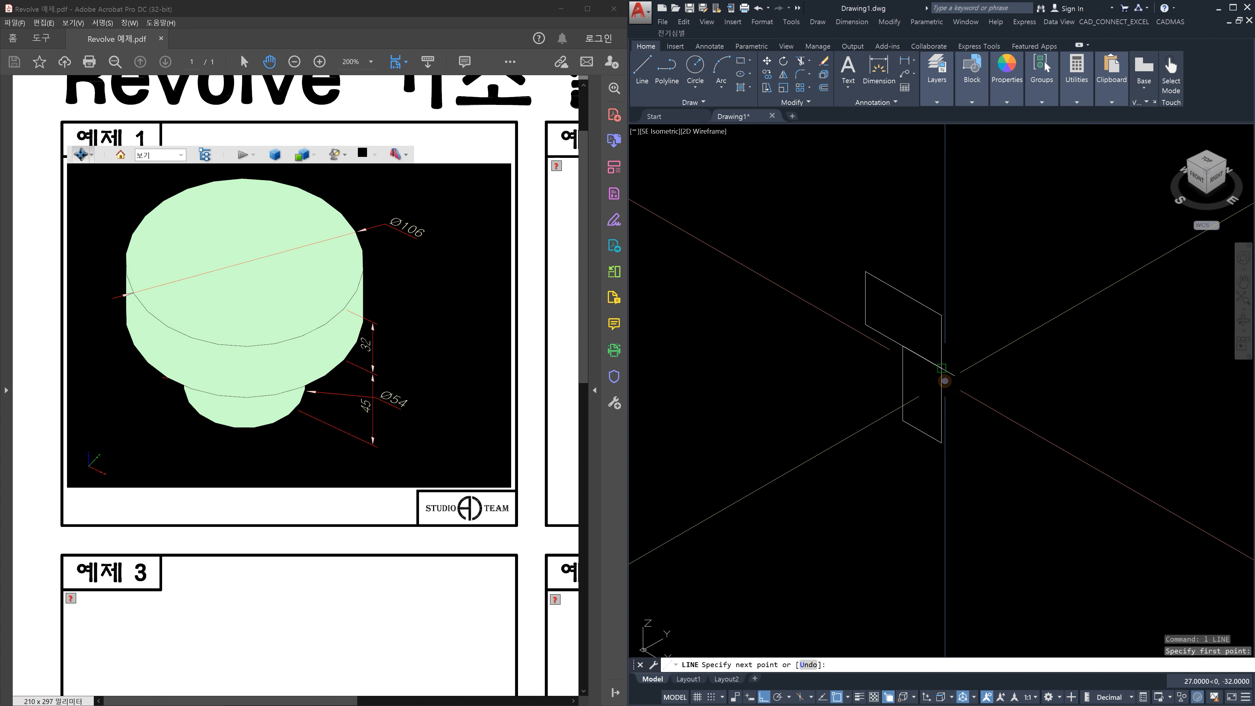
pyautogui.click(944, 380)
pyautogui.press('Escape')
# Step: Convert the four lines of the closed lower rectangle into a region
pyautogui.write('reg')
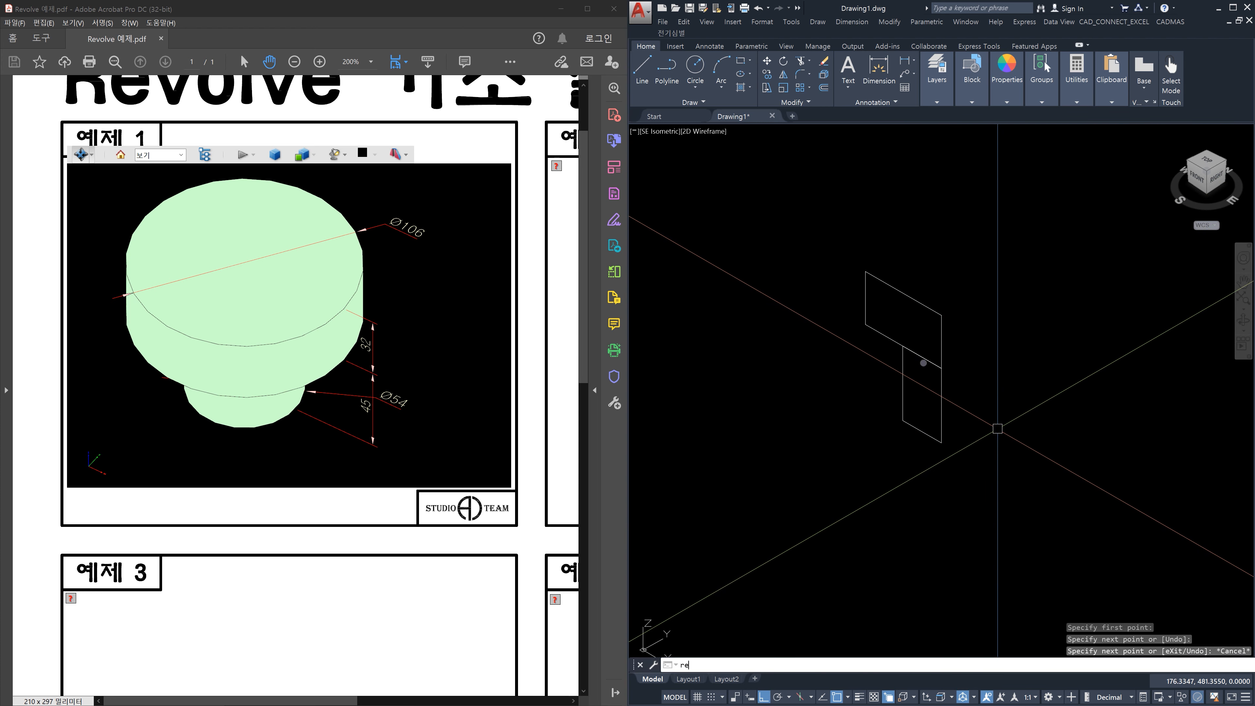
pyautogui.press('Return')
pyautogui.click(893, 315)
pyautogui.click(1008, 513)
pyautogui.press('Return')
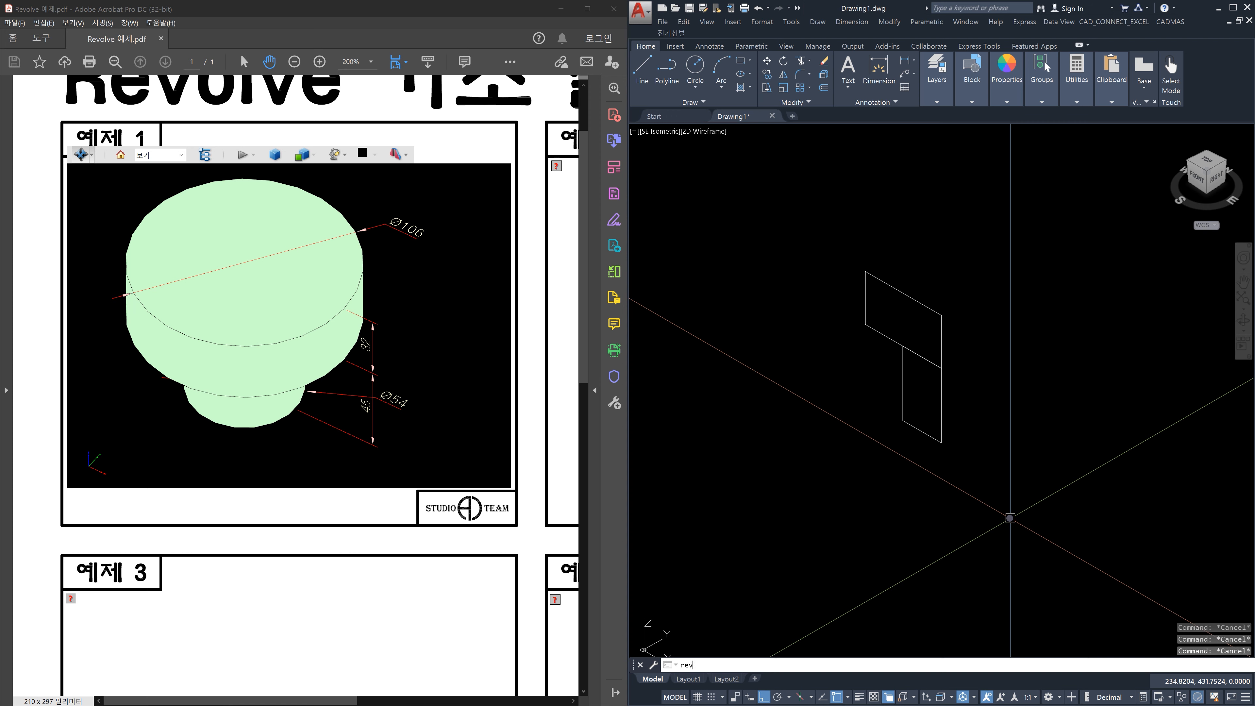
# Step: Revolve the upper region 360 degrees about its vertical edge on the axis side
pyautogui.press('Return')
pyautogui.click(944, 328)
pyautogui.press('Return')
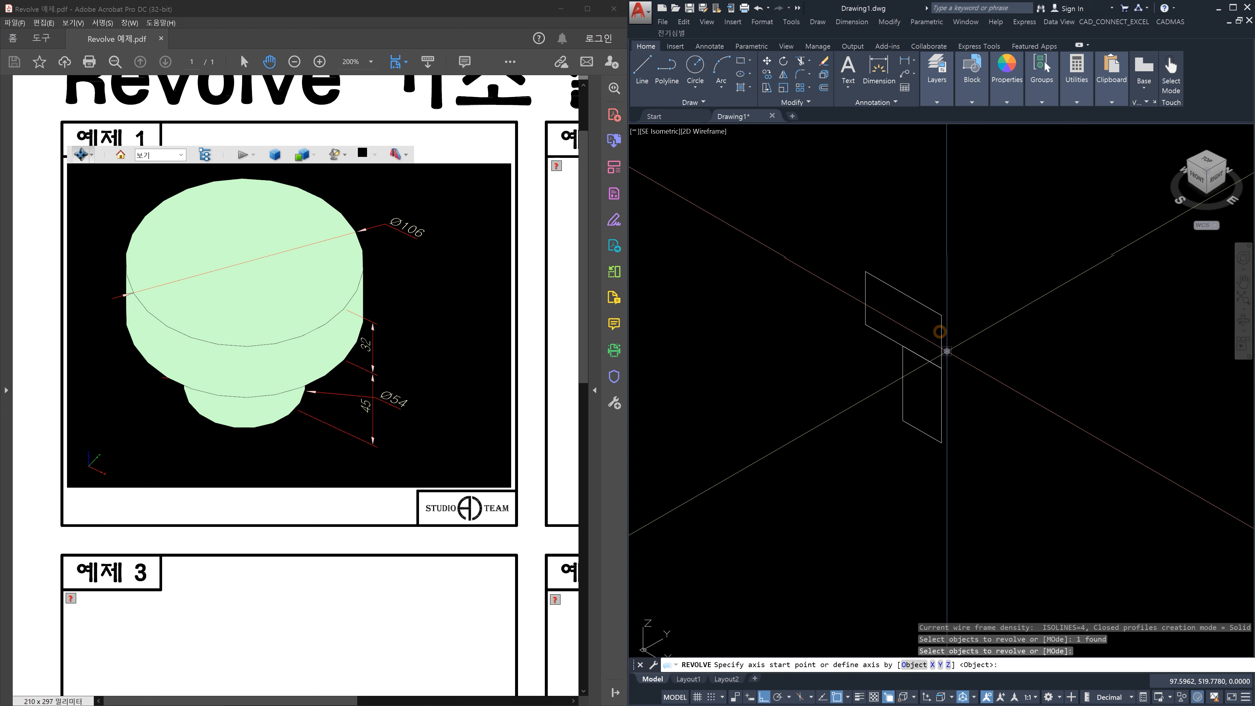
pyautogui.click(941, 367)
pyautogui.click(945, 318)
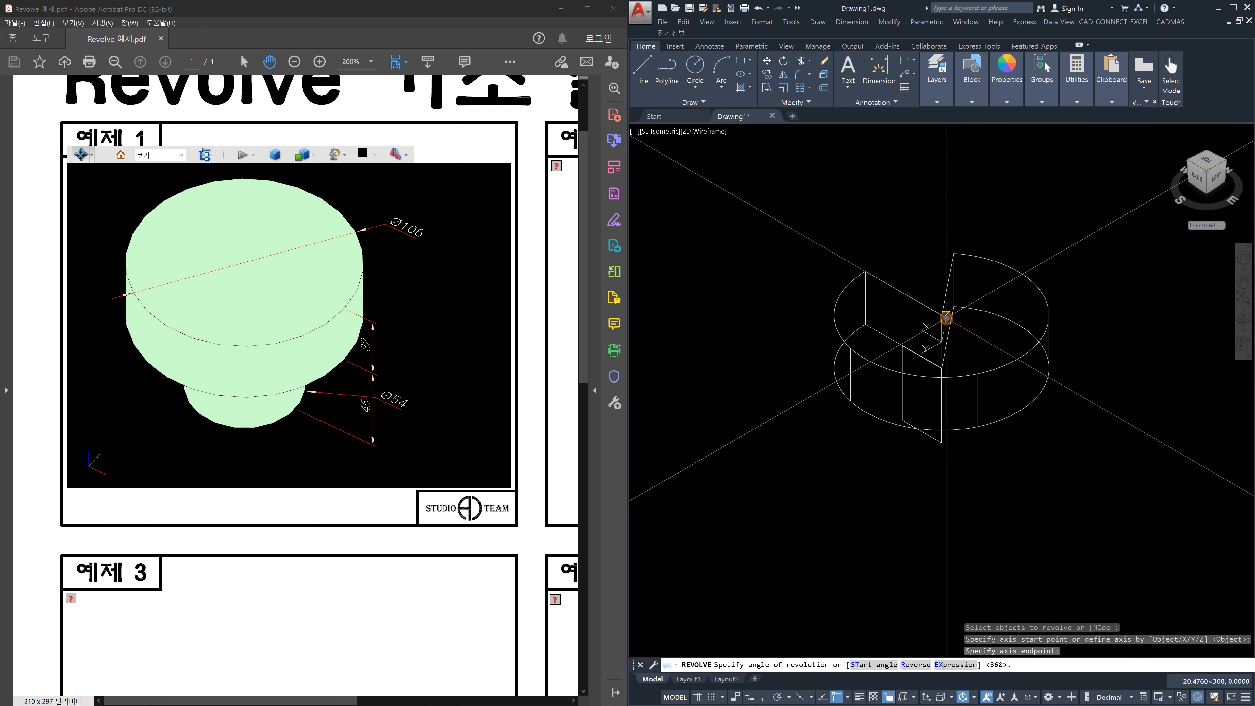
pyautogui.press('Return')
# Step: Revolve the lower region 360 degrees about its vertical edge on the axis side
pyautogui.press('Return')
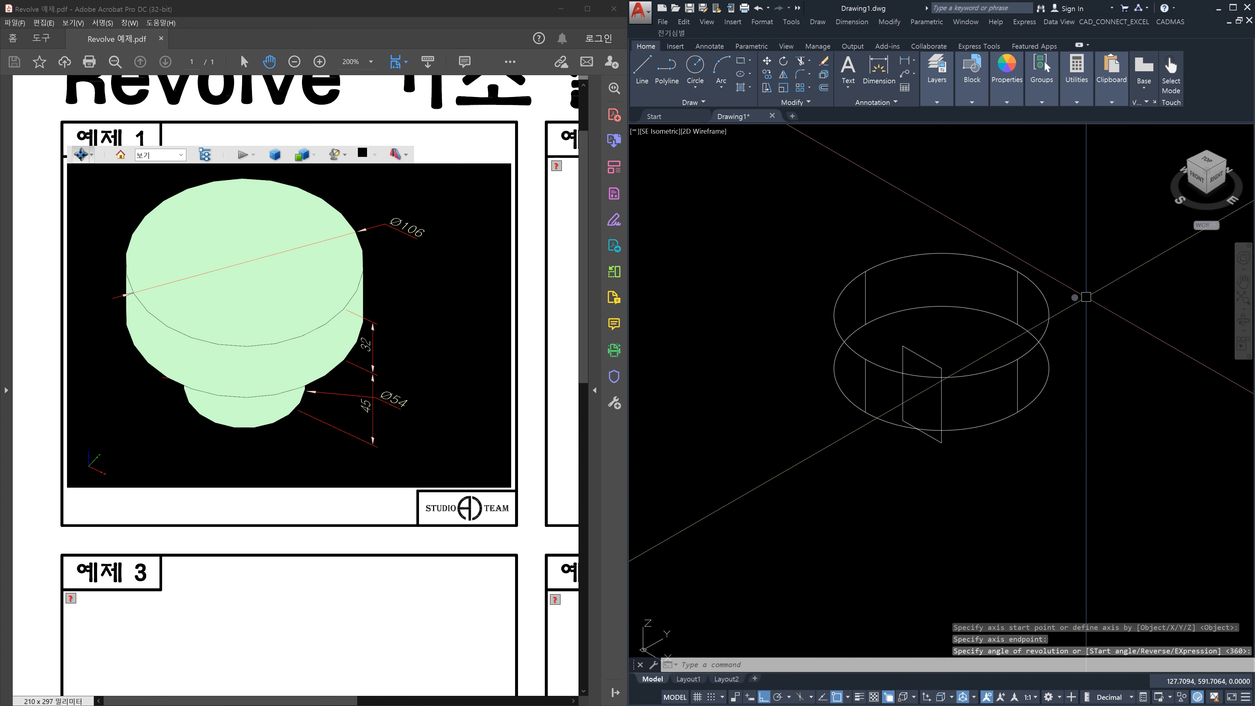
pyautogui.click(926, 360)
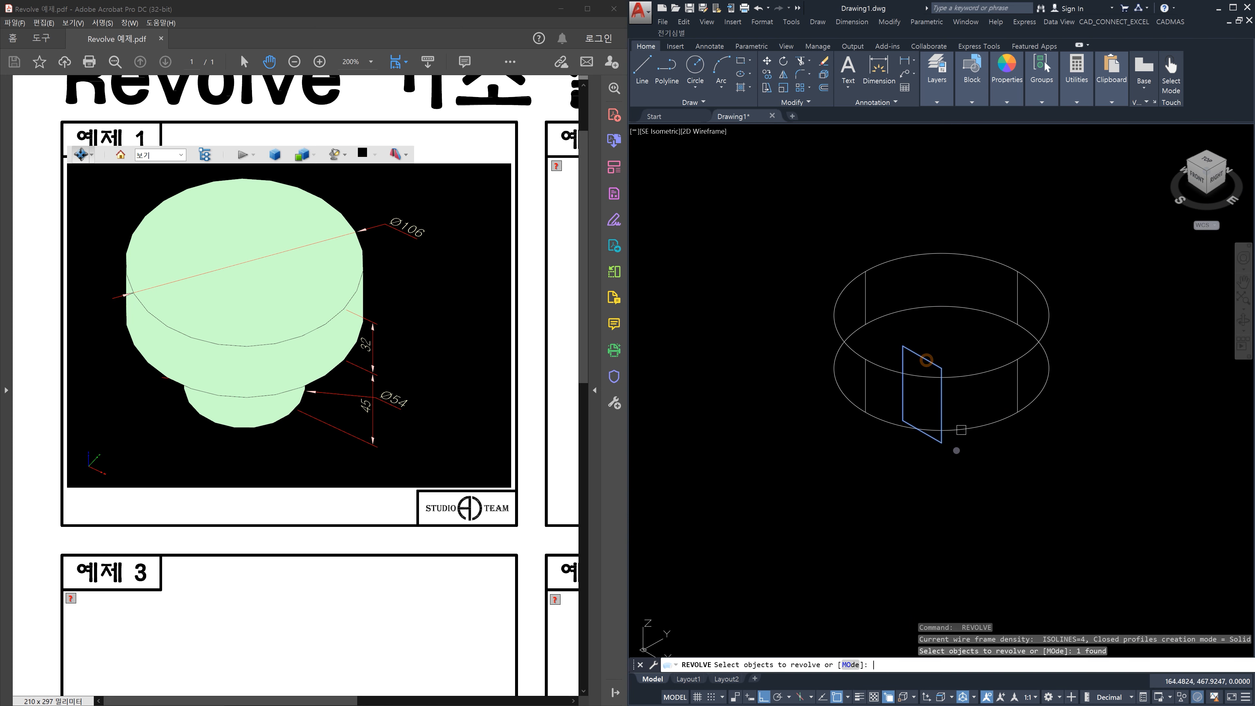
pyautogui.press('Return')
pyautogui.click(943, 365)
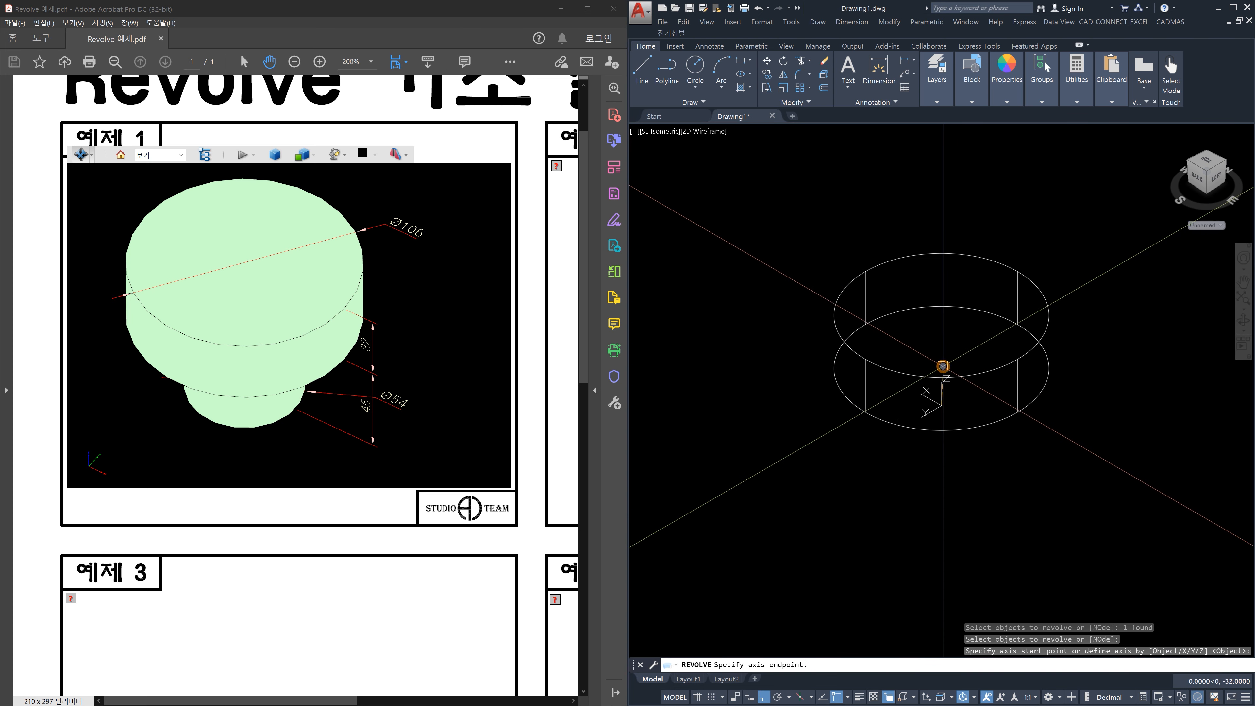
pyautogui.click(942, 366)
pyautogui.press('Escape')
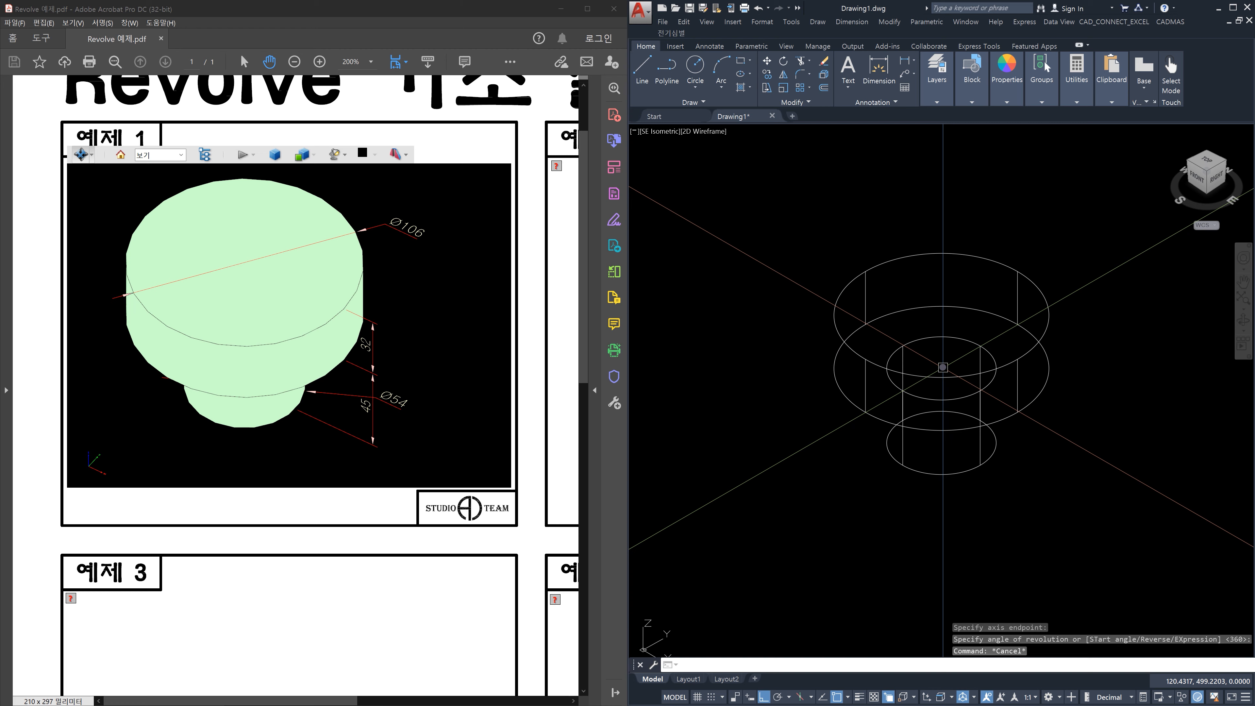
# Step: Union the small lower revolved cylinder with the large upper one
pyautogui.write('uni')
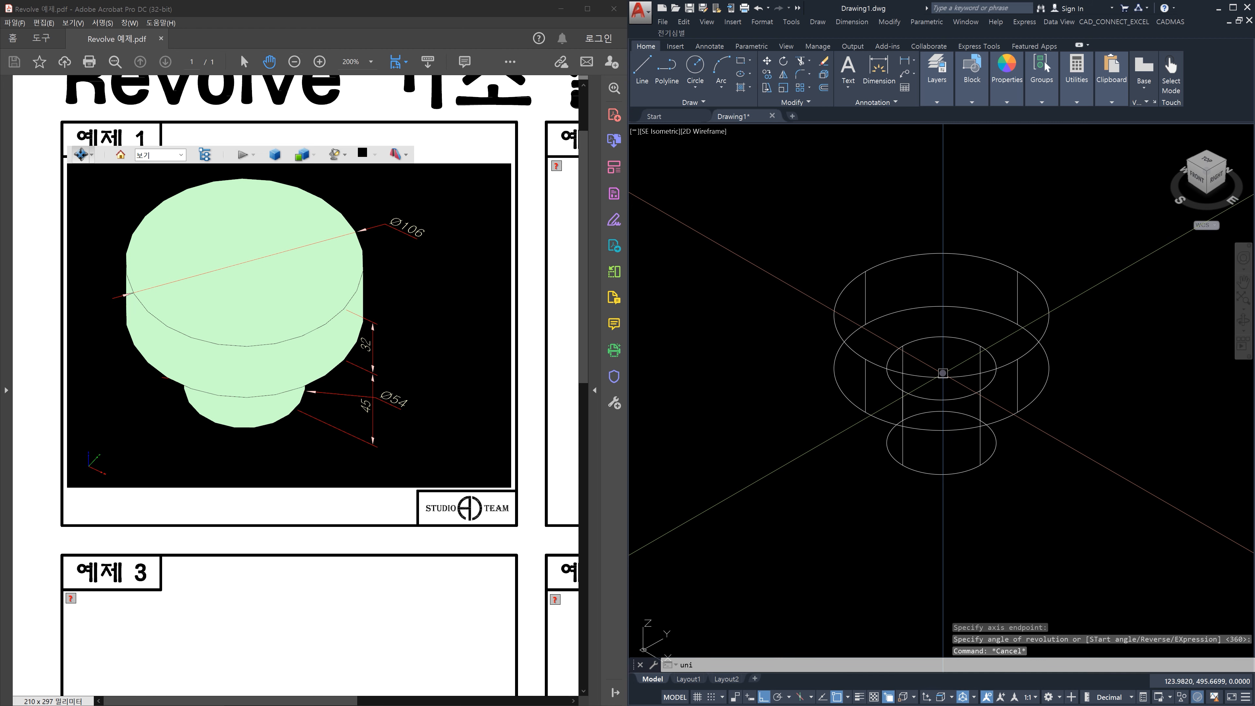
pyautogui.press('Escape')
pyautogui.press('Escape')
pyautogui.write('yni')
pyautogui.press('Return')
pyautogui.press('Escape')
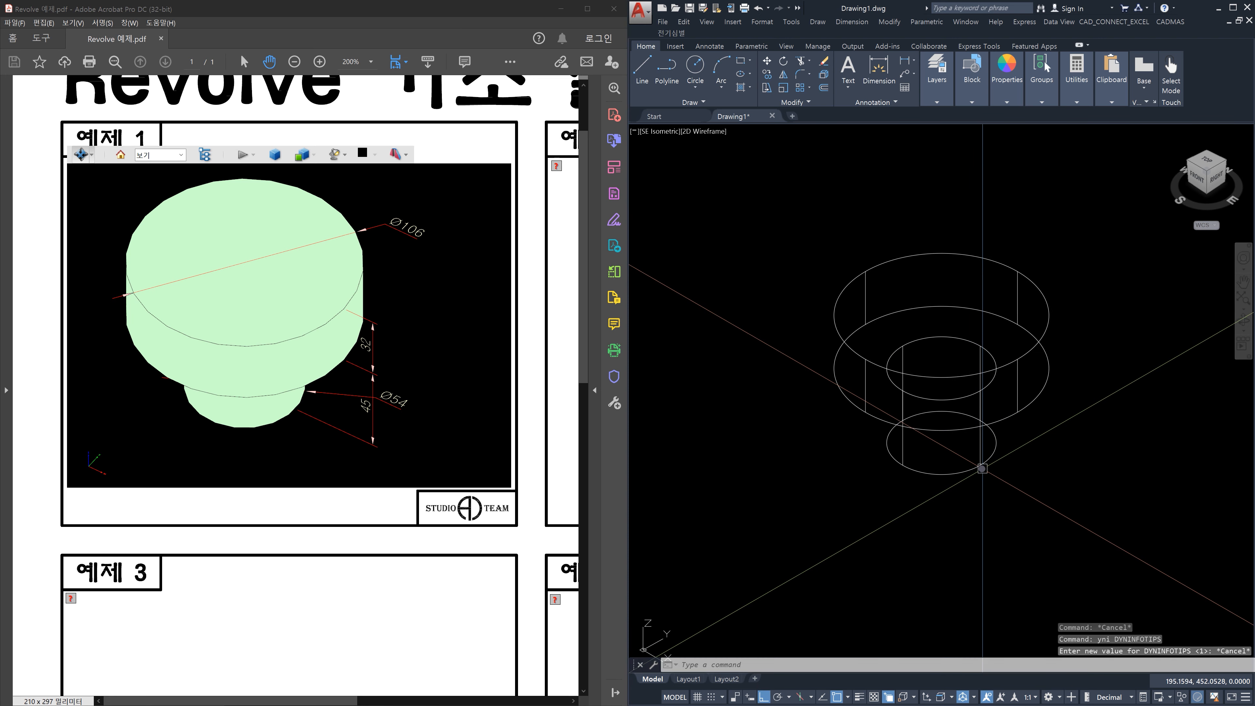
pyautogui.write('uni')
pyautogui.press('Return')
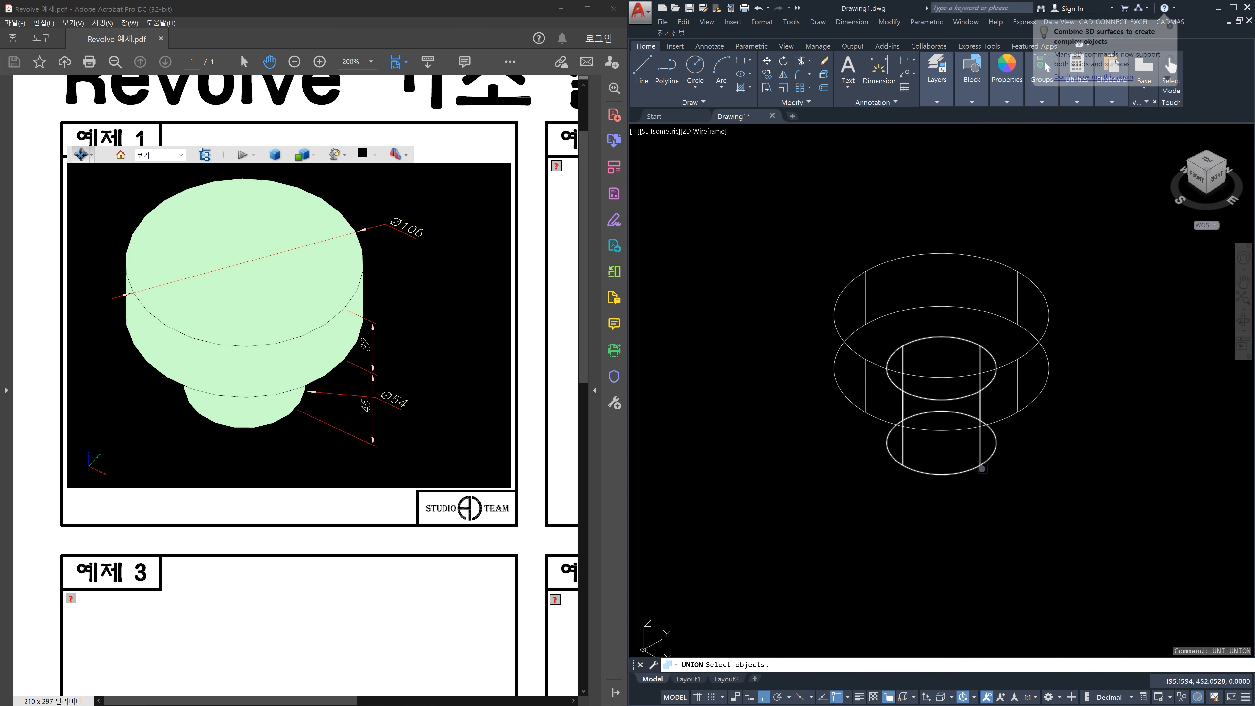
pyautogui.click(995, 437)
pyautogui.click(1004, 413)
pyautogui.press('Return')
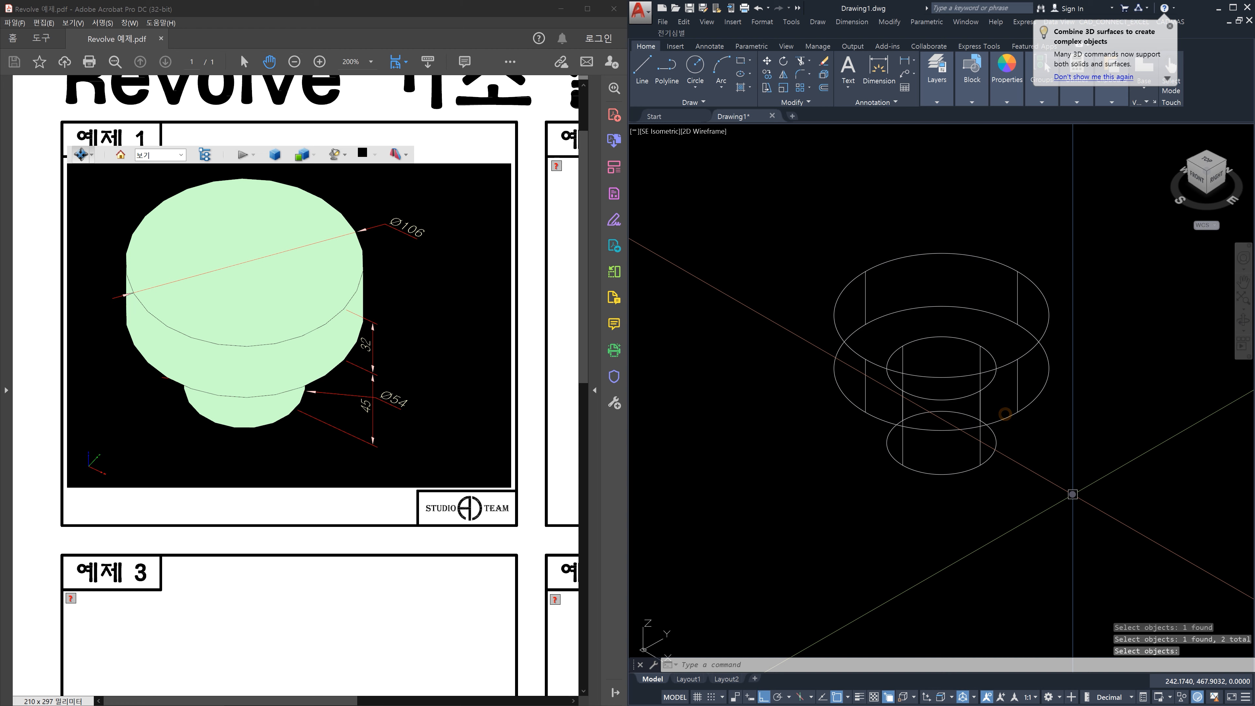
# Step: Select the revolved solid and the earlier extruded solid in turn to compare the two models
pyautogui.click(1068, 479)
pyautogui.click(883, 364)
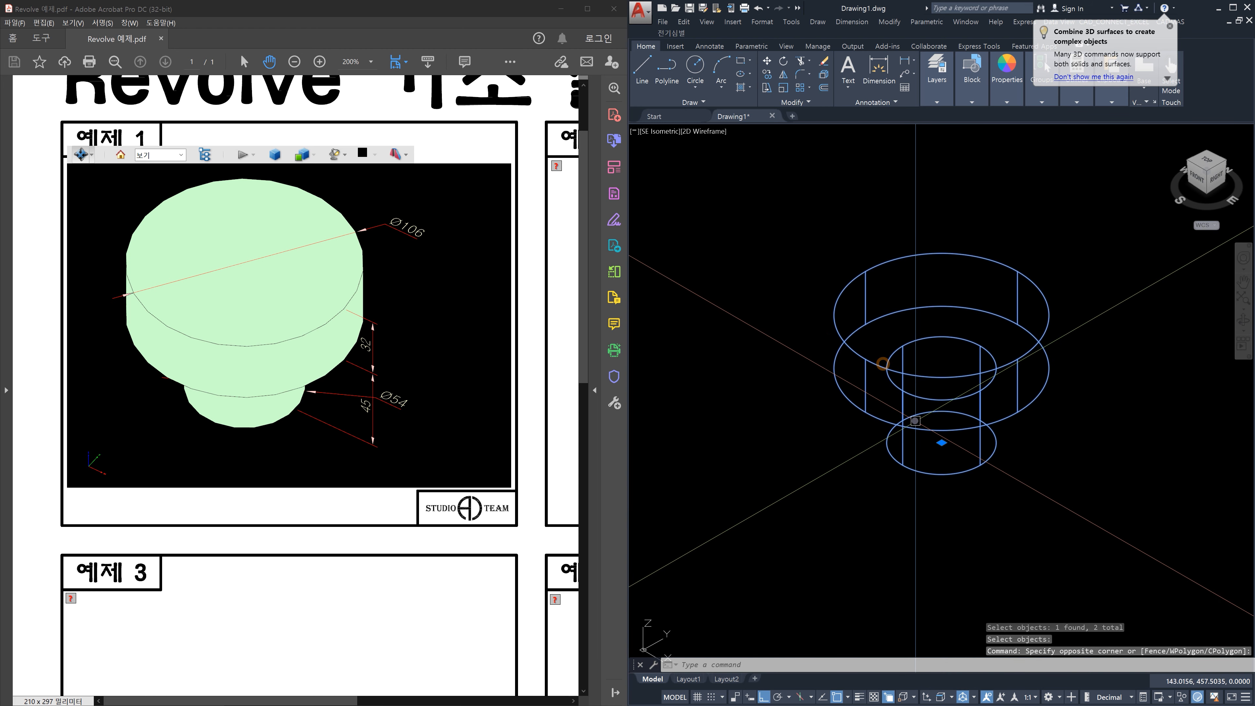
pyautogui.scroll(-5, 915, 421)
pyautogui.press('Escape')
pyautogui.click(770, 547)
pyautogui.click(714, 482)
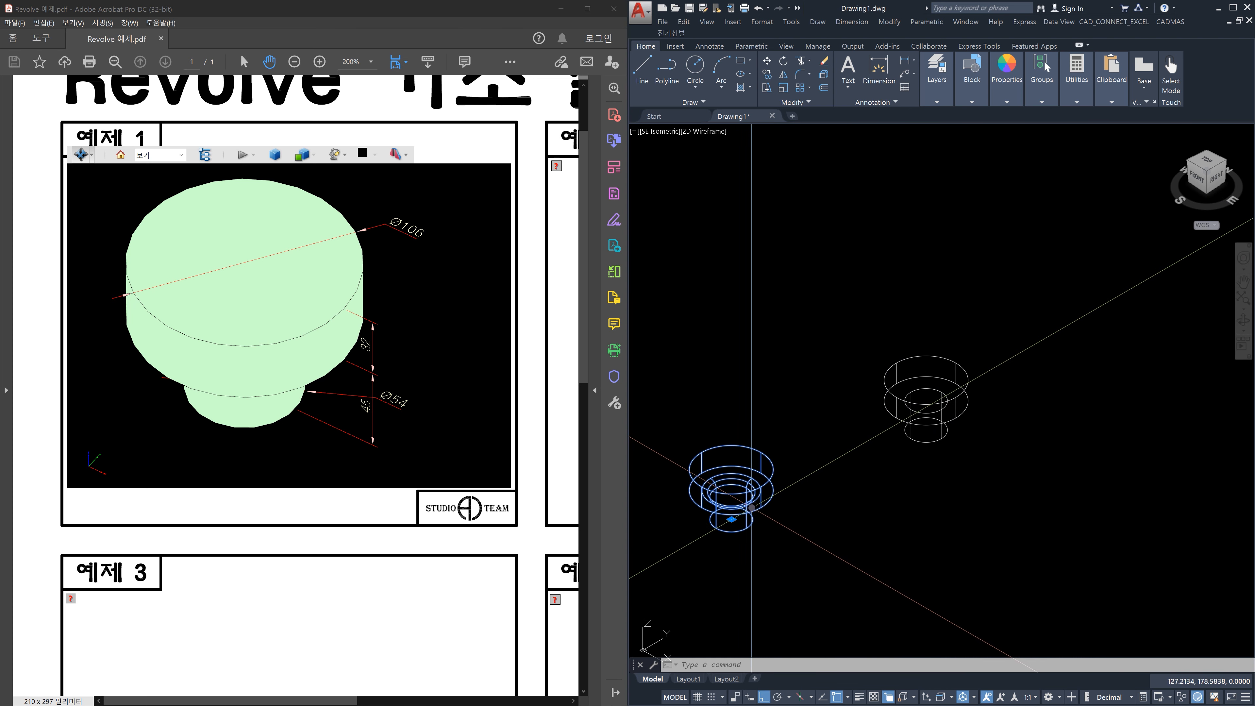
pyautogui.click(776, 535)
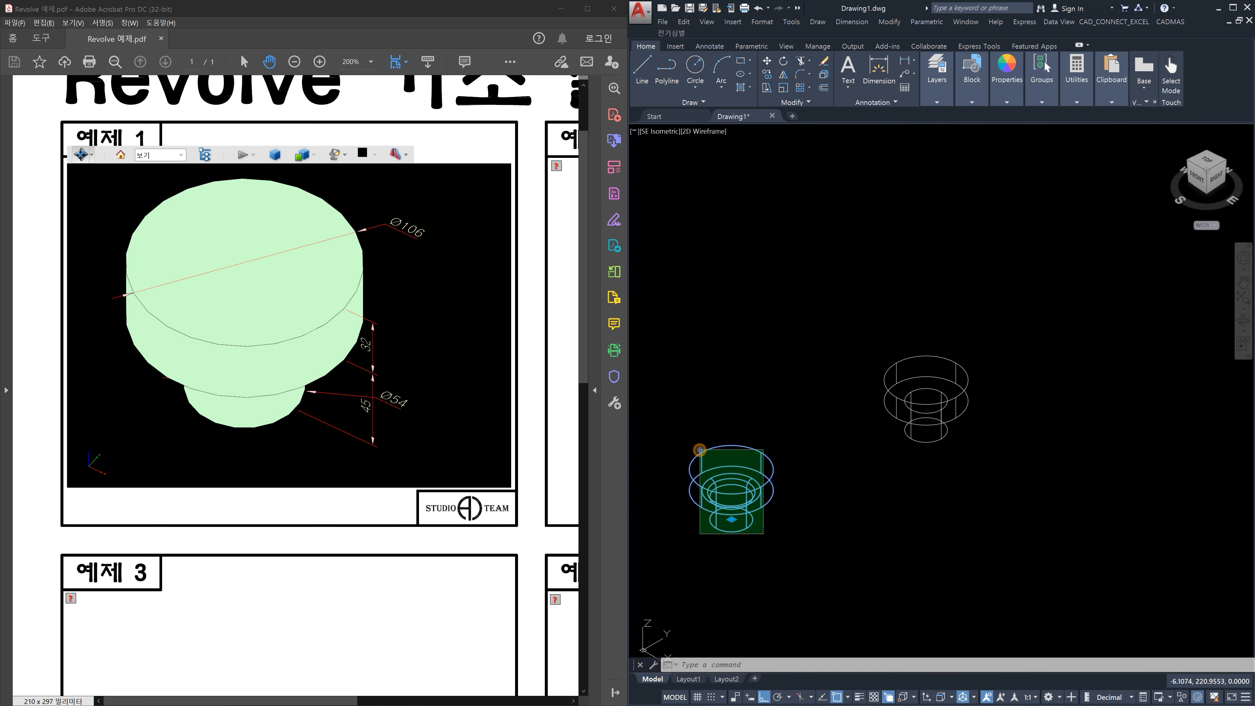
pyautogui.click(699, 449)
pyautogui.click(793, 568)
pyautogui.click(664, 437)
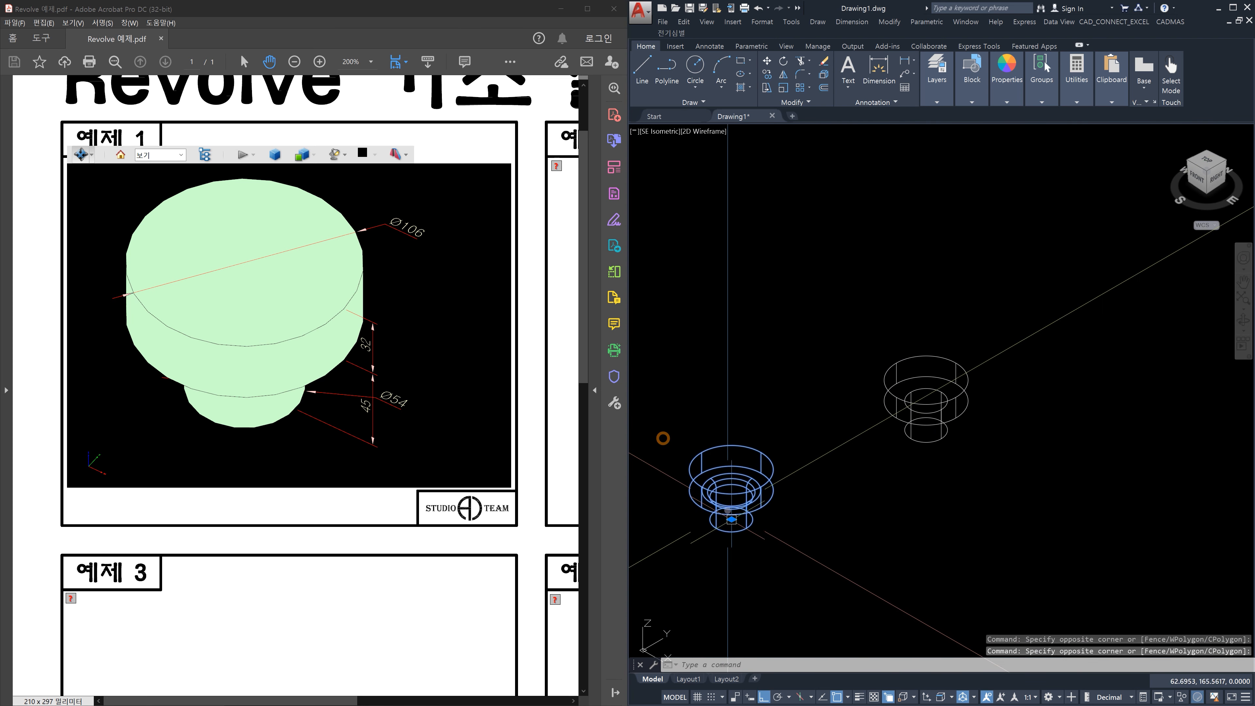
pyautogui.click(759, 546)
pyautogui.click(696, 454)
pyautogui.click(993, 472)
pyautogui.click(900, 351)
pyautogui.click(906, 398)
pyautogui.click(1001, 490)
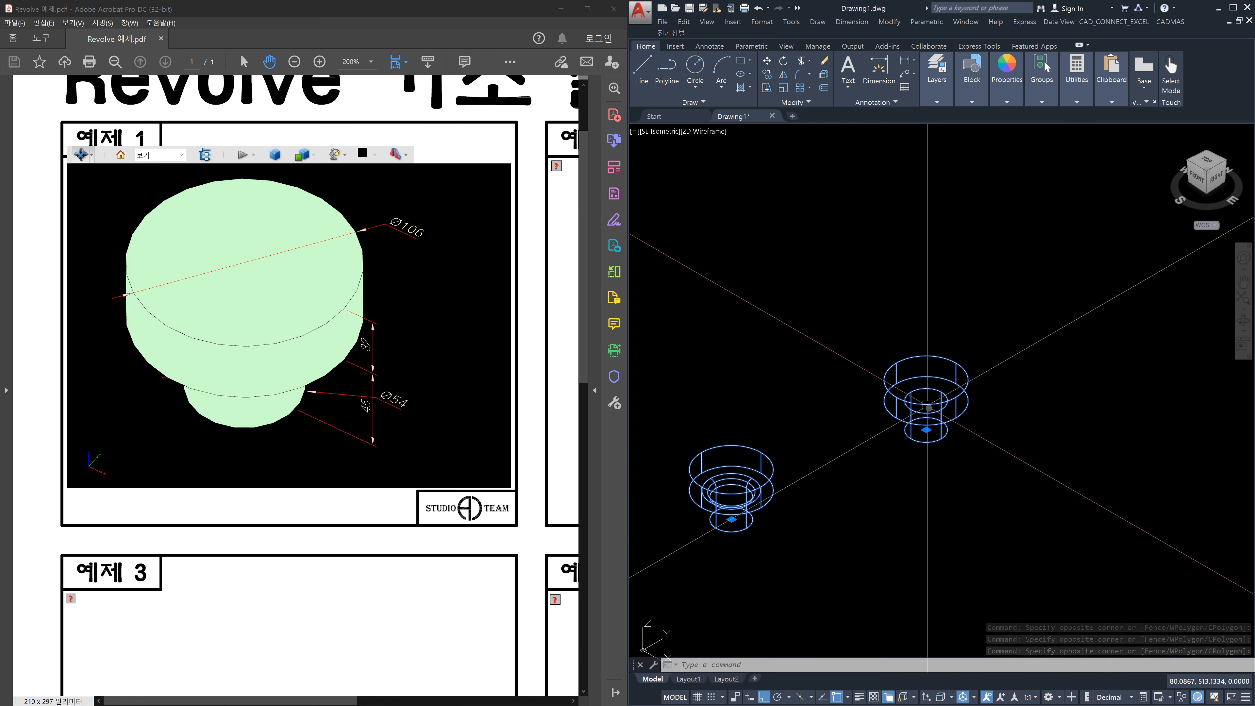
# Step: Undo the union and both revolves back to the two flat profile regions
pyautogui.hotkey('ctrl', 'z')
pyautogui.hotkey('ctrl', 'z')
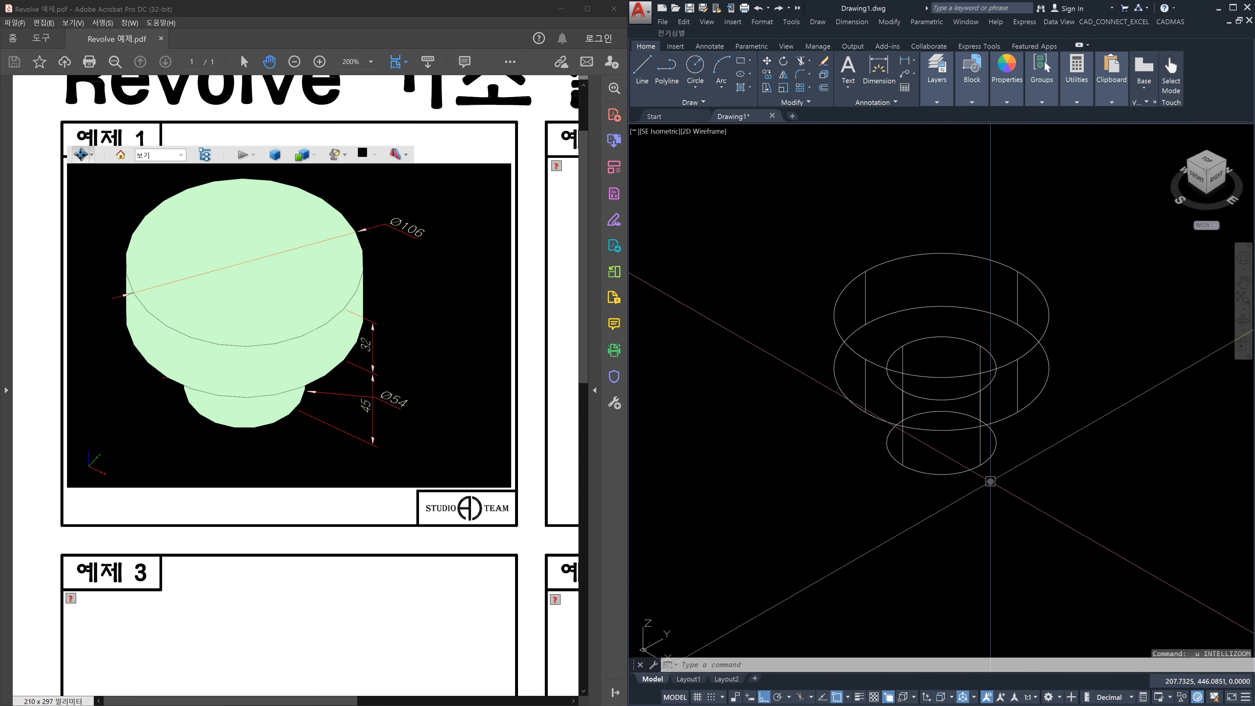
pyautogui.hotkey('ctrl', 'z')
pyautogui.hotkey('ctrl', 'z')
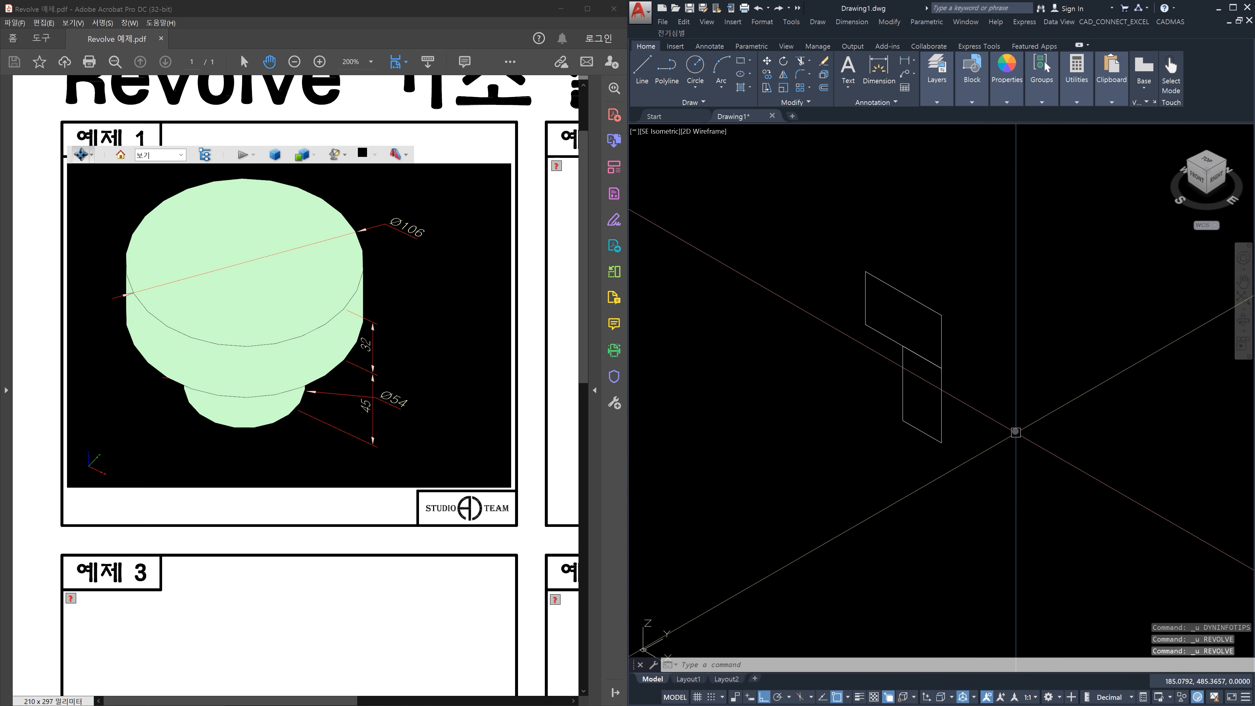
# Step: Select the earlier extruded solid to inspect it next to the flat profile, then clear the selection
pyautogui.scroll(-5, 975, 433)
pyautogui.click(774, 546)
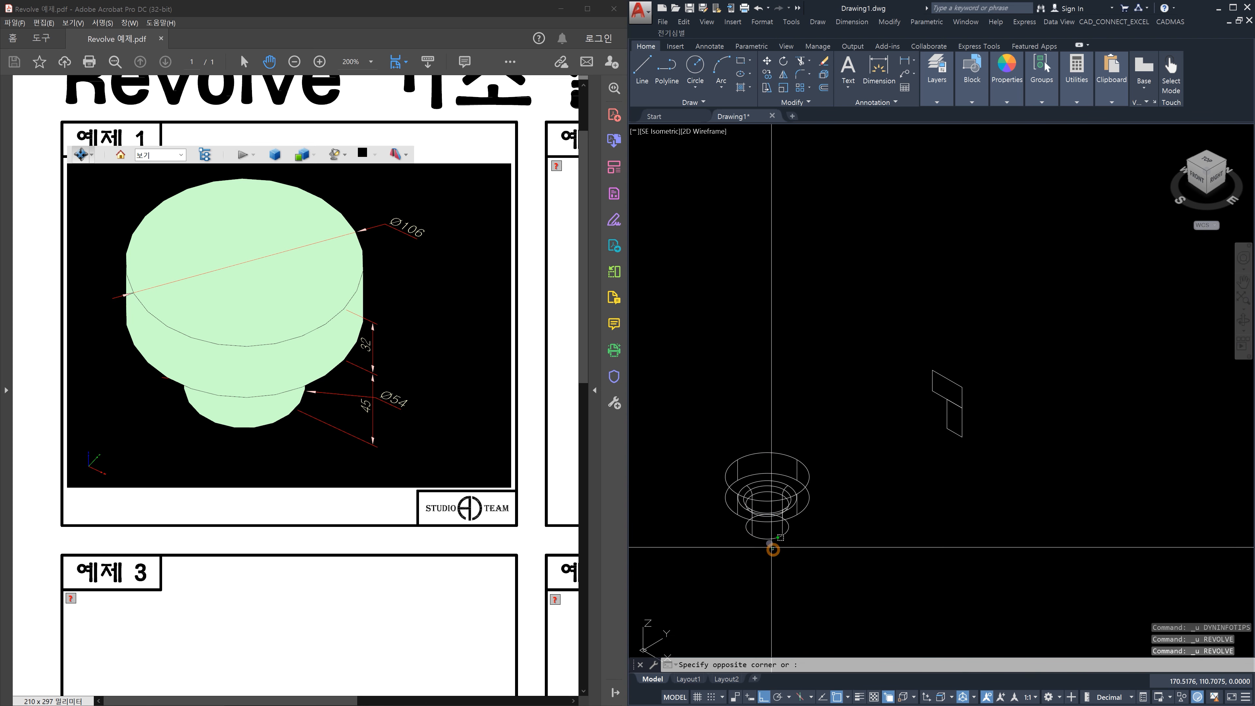
pyautogui.click(737, 498)
pyautogui.click(731, 568)
pyautogui.click(696, 457)
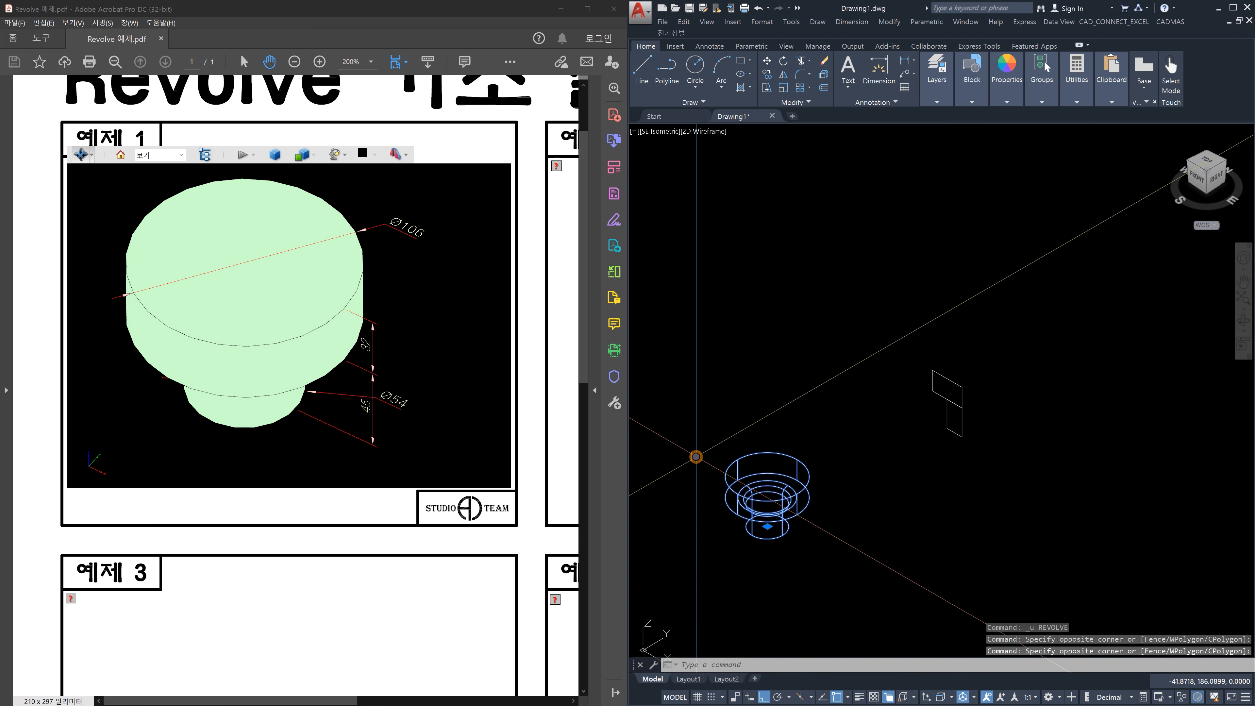
pyautogui.scroll(4, 975, 451)
pyautogui.press('Escape')
pyautogui.press('Escape')
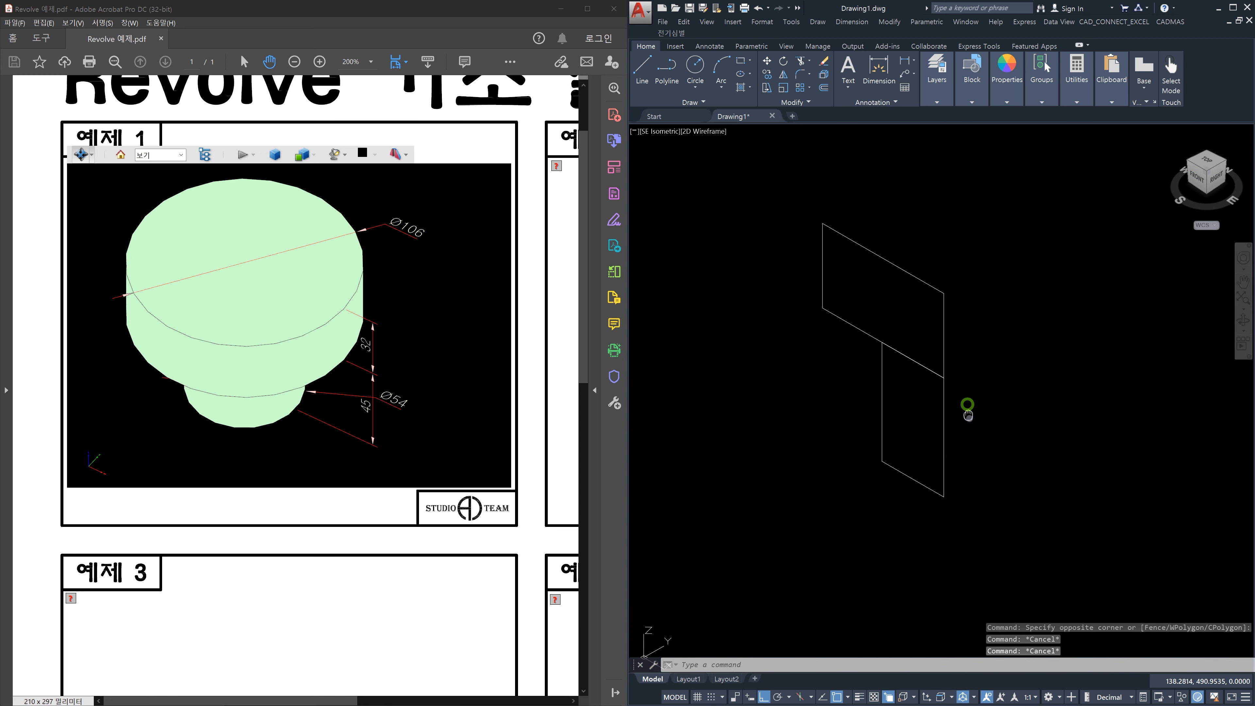
# Step: Undo the region and line commands back to the separate profile lines, and check two of the lines by selecting them
pyautogui.hotkey('ctrl', 'z')
pyautogui.hotkey('ctrl', 'z')
pyautogui.hotkey('ctrl', 'z')
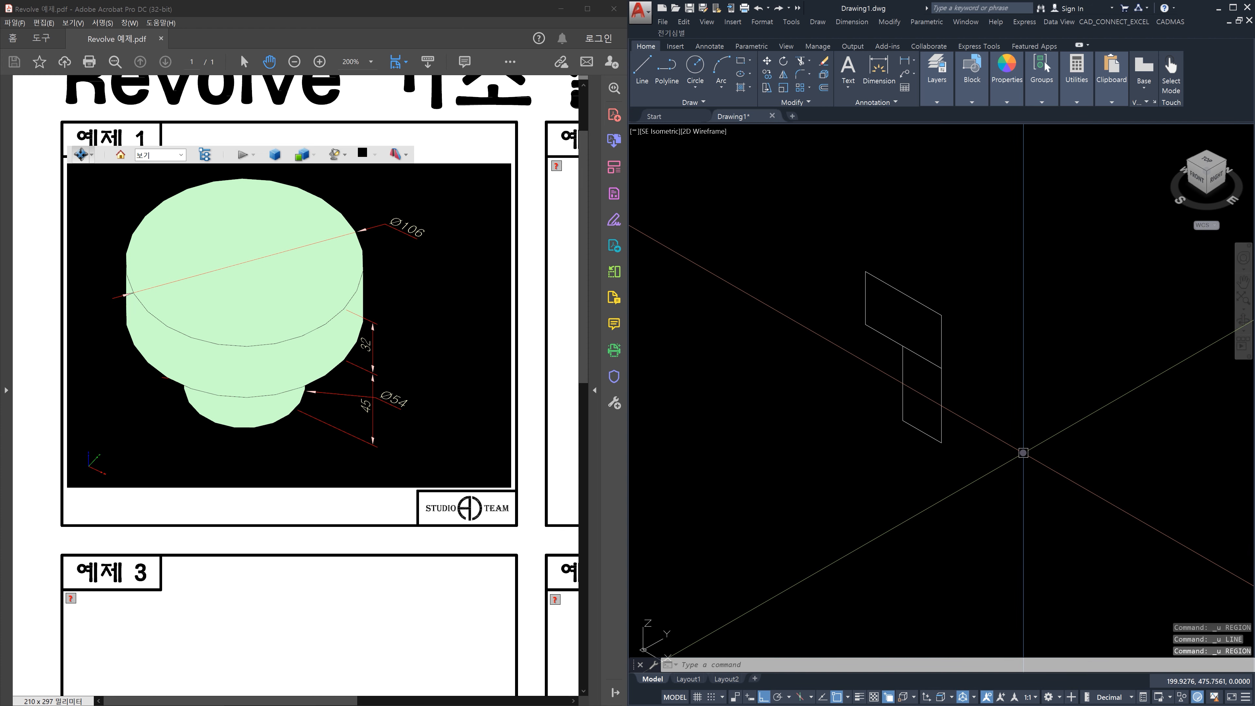
pyautogui.hotkey('ctrl', 'z')
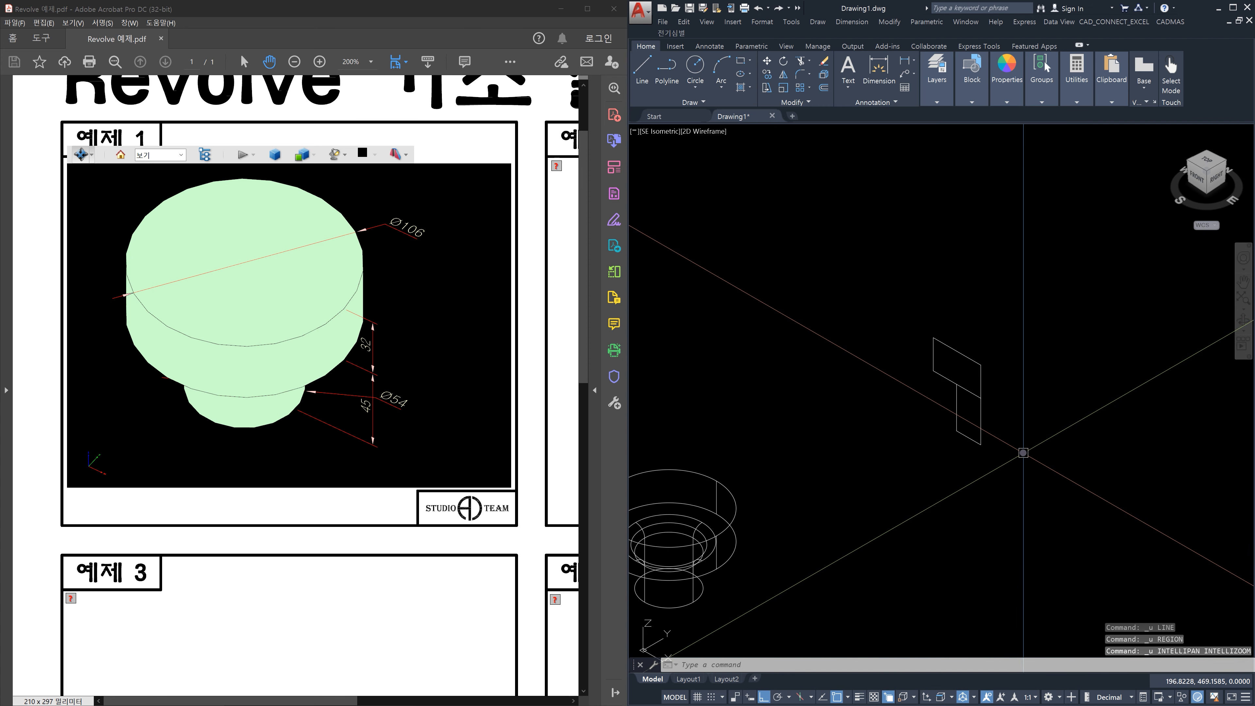
pyautogui.click(955, 400)
pyautogui.click(971, 390)
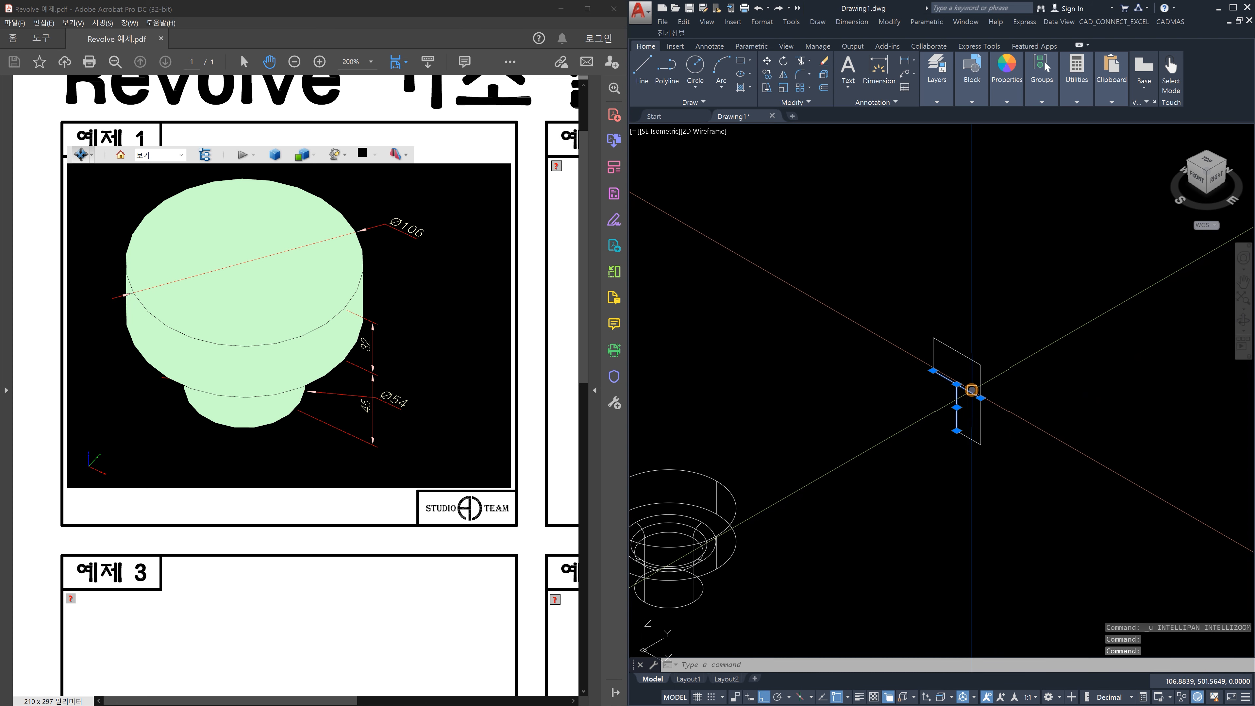
pyautogui.press('Escape')
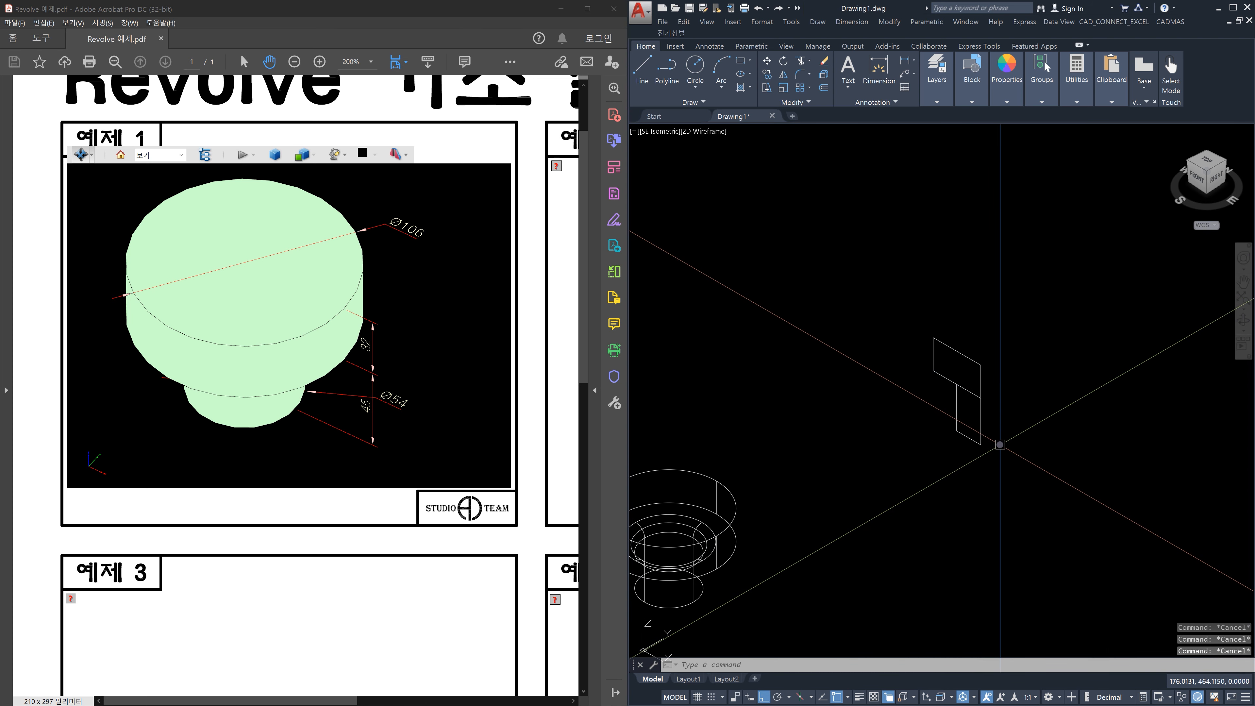
pyautogui.scroll(4, 982, 384)
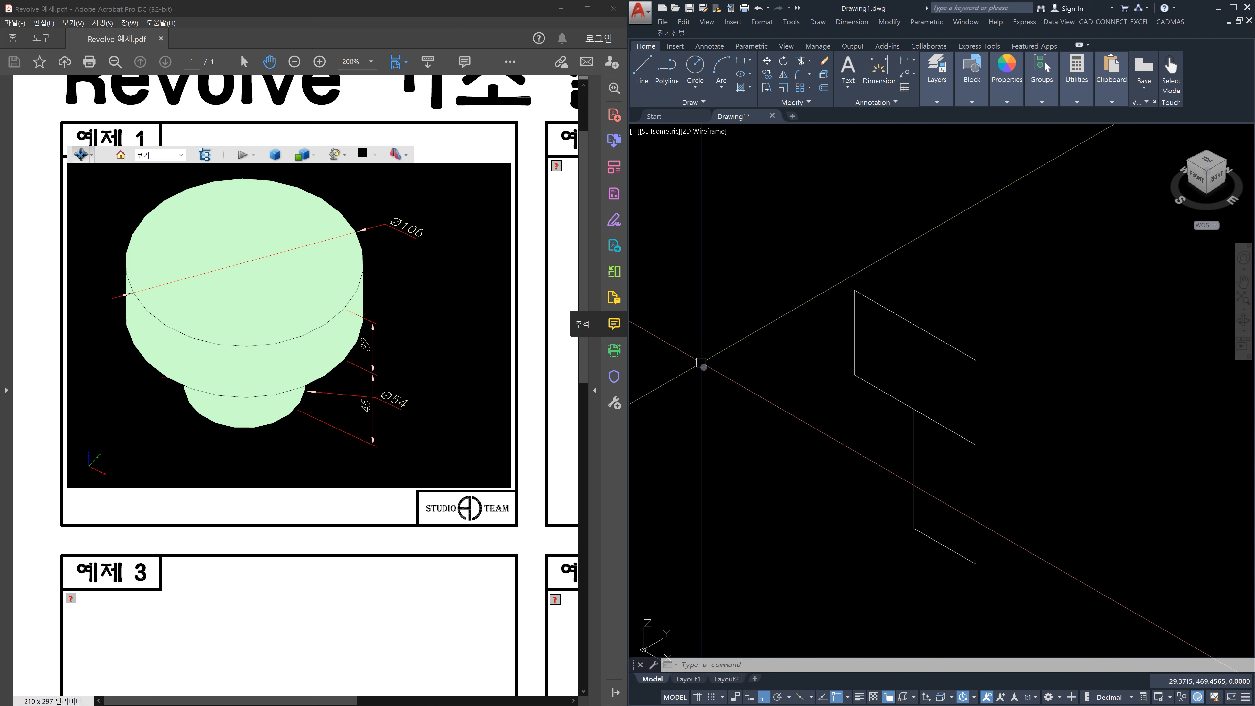
# Step: Erase the lower vertical line on the axis side and stretch the upper one down to the profile's lowest corner
pyautogui.click(986, 520)
pyautogui.click(954, 491)
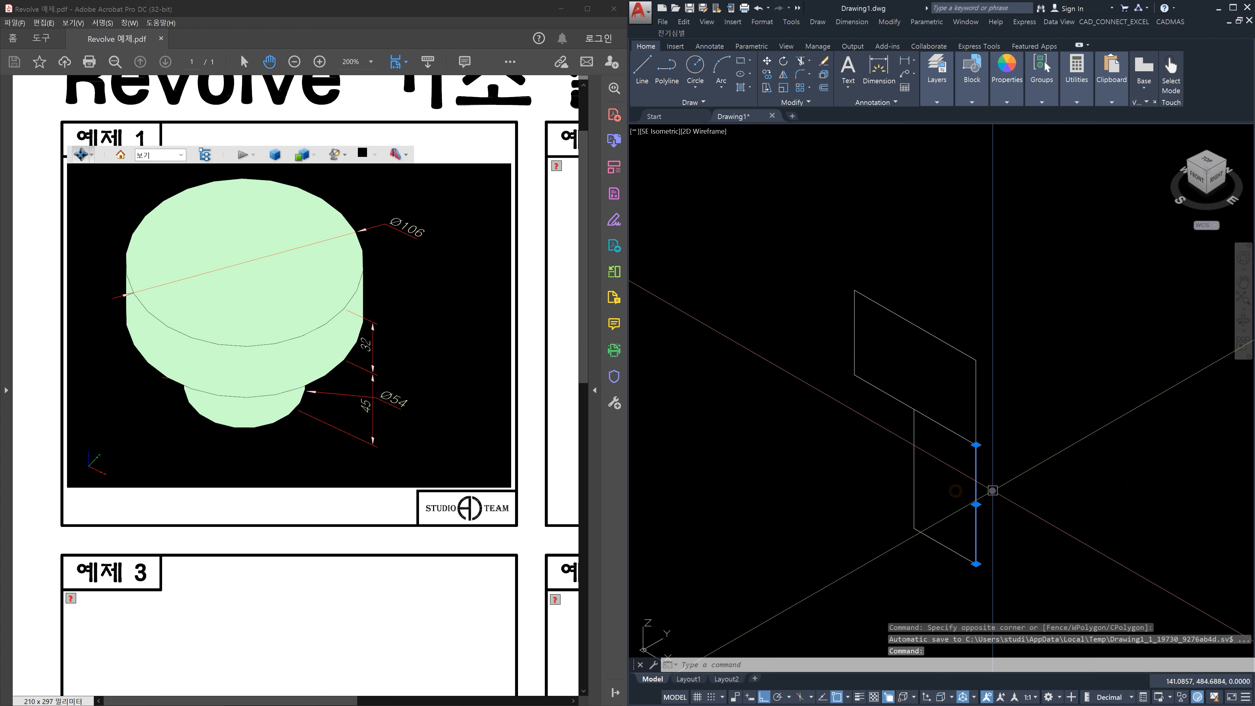
pyautogui.press('Delete')
pyautogui.click(975, 420)
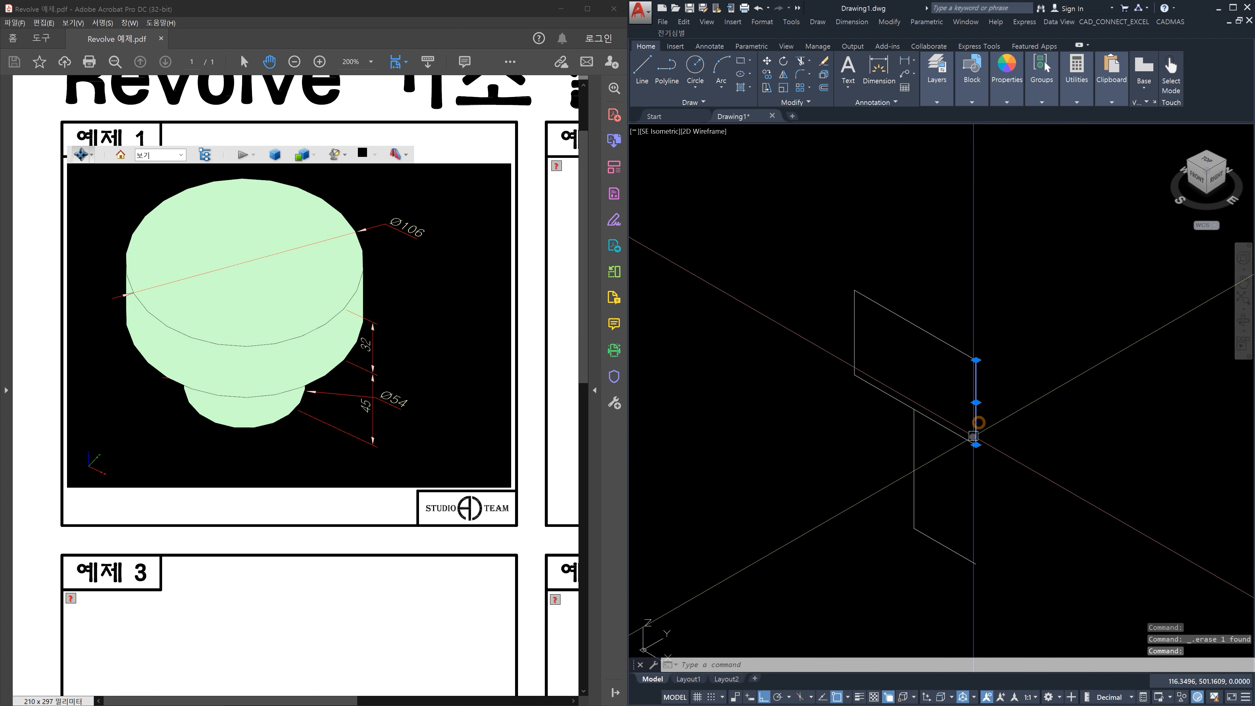
pyautogui.click(976, 444)
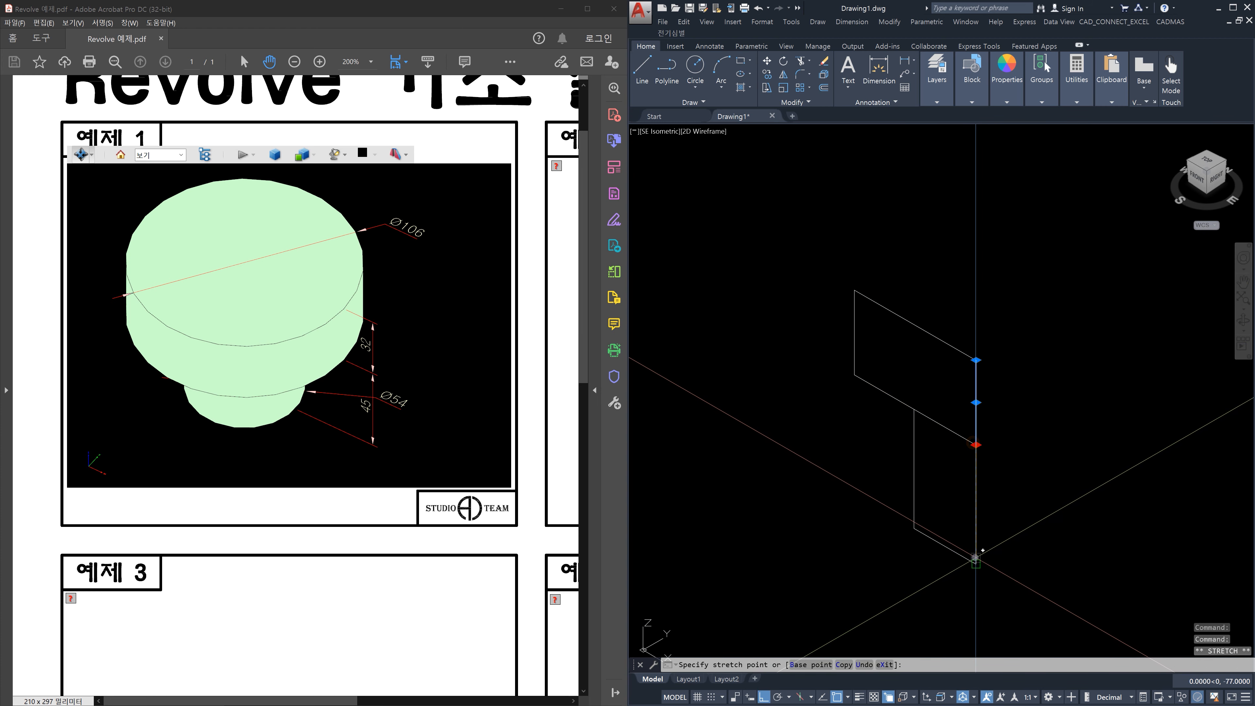
pyautogui.press('Escape')
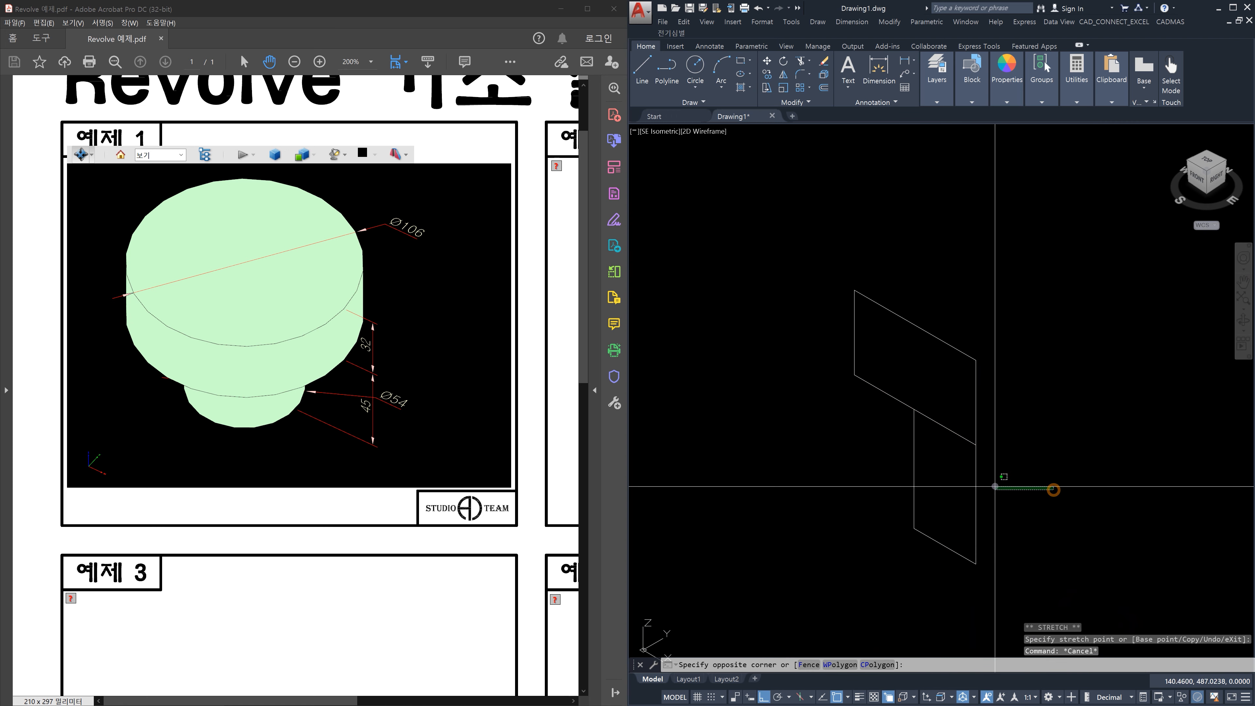
# Step: Select the middle shoulder line and the lower outer vertical line in turn to examine how the profile lines meet
pyautogui.click(968, 482)
pyautogui.press('Escape')
pyautogui.click(952, 440)
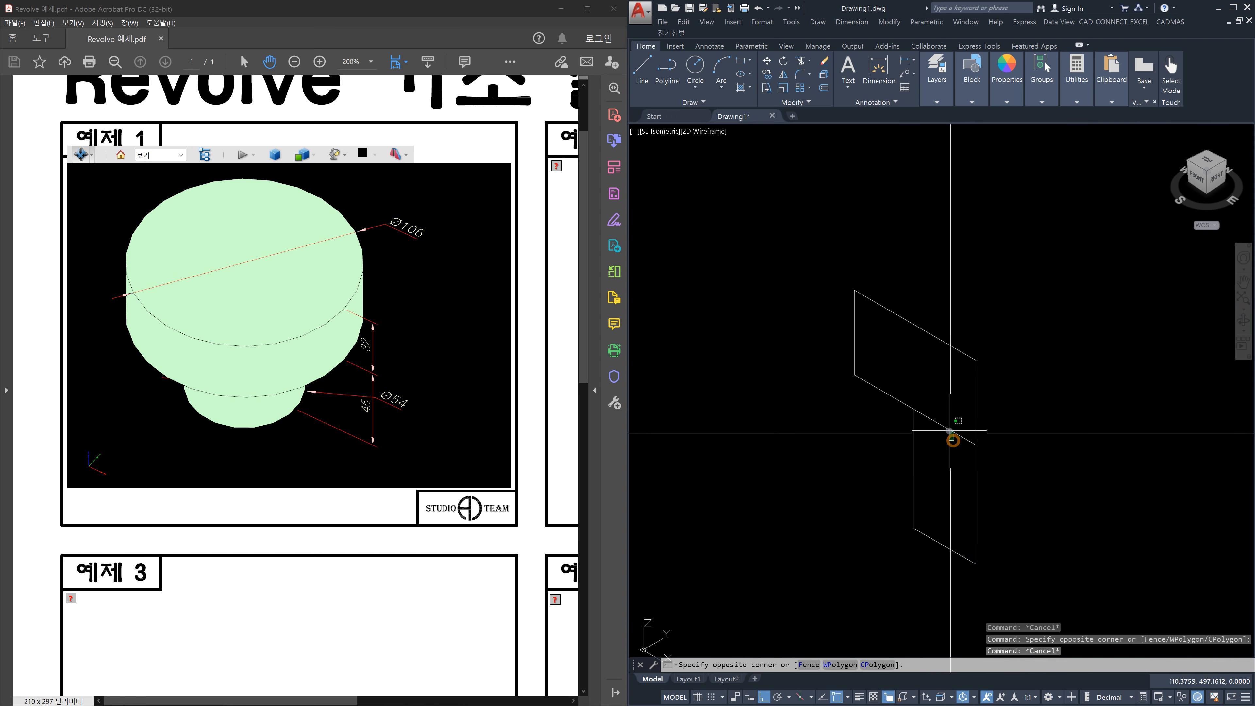
pyautogui.click(939, 401)
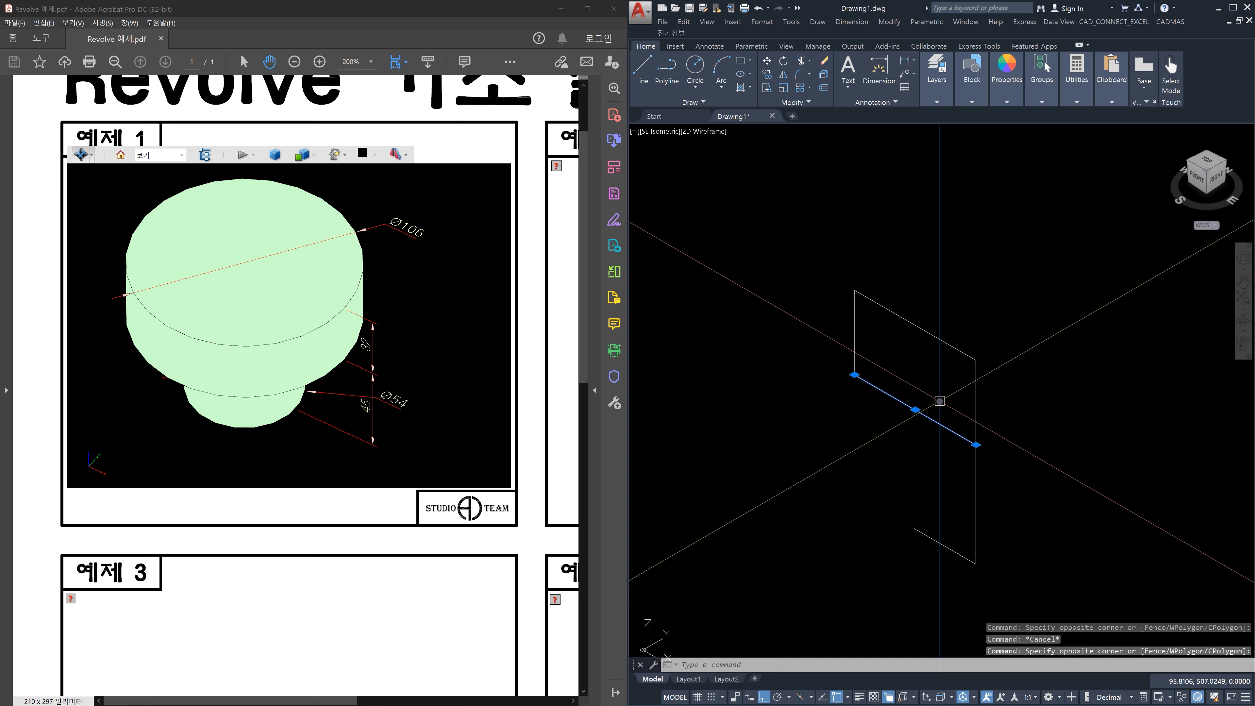
pyautogui.press('Escape')
pyautogui.press('Escape')
pyautogui.click(910, 447)
pyautogui.click(1031, 508)
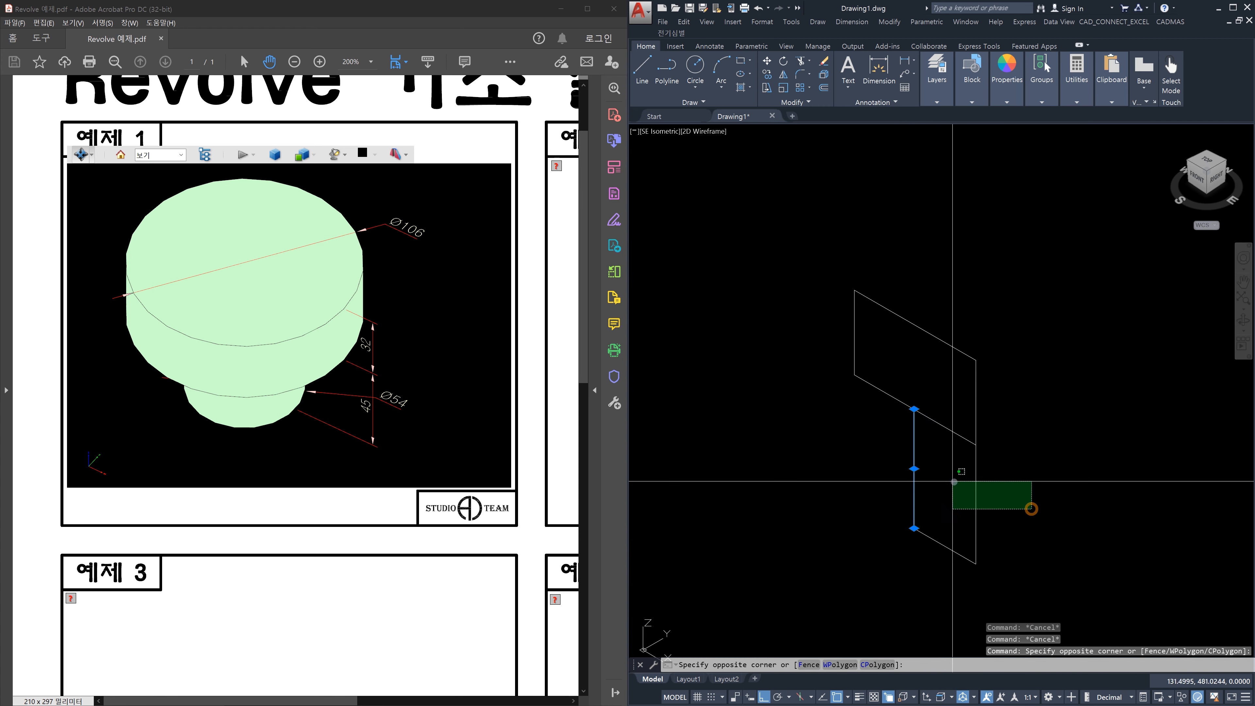
pyautogui.click(944, 477)
pyautogui.click(952, 457)
pyautogui.click(931, 396)
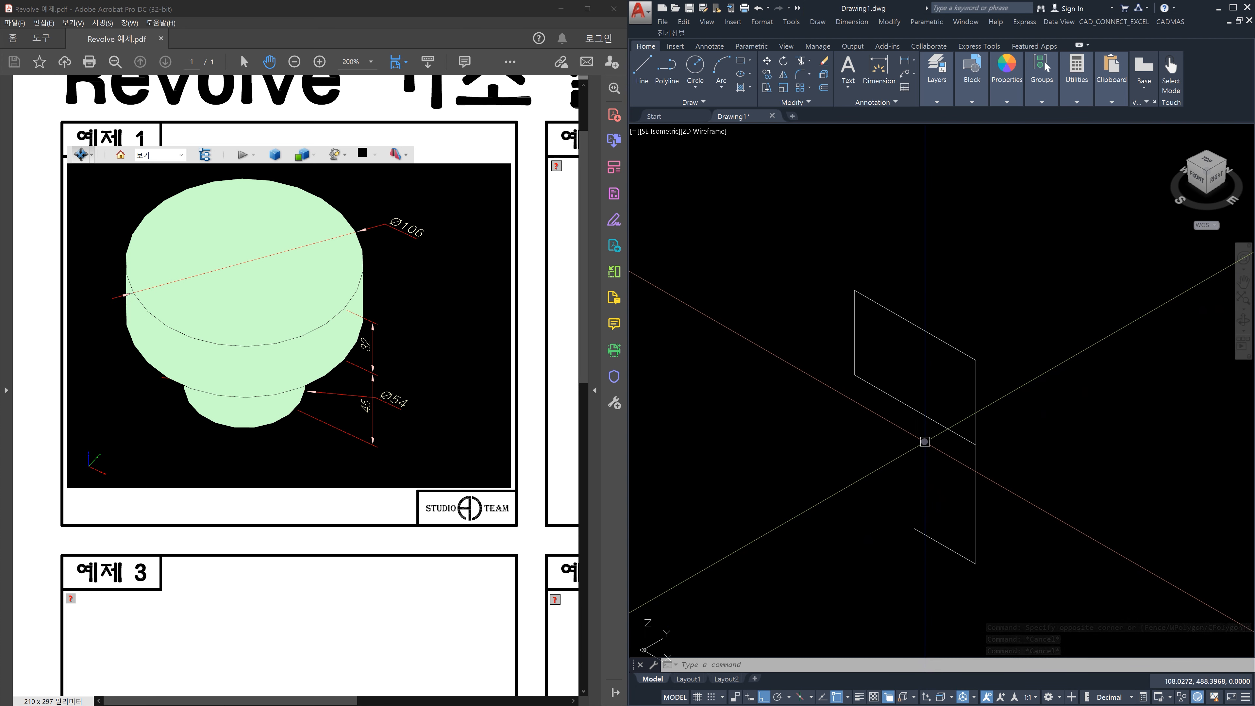
# Step: Try to trim the inner half of the shoulder line using the lower outer vertical line as the cutting edge
pyautogui.write('tr')
pyautogui.press('Return')
pyautogui.click(916, 438)
pyautogui.press('Return')
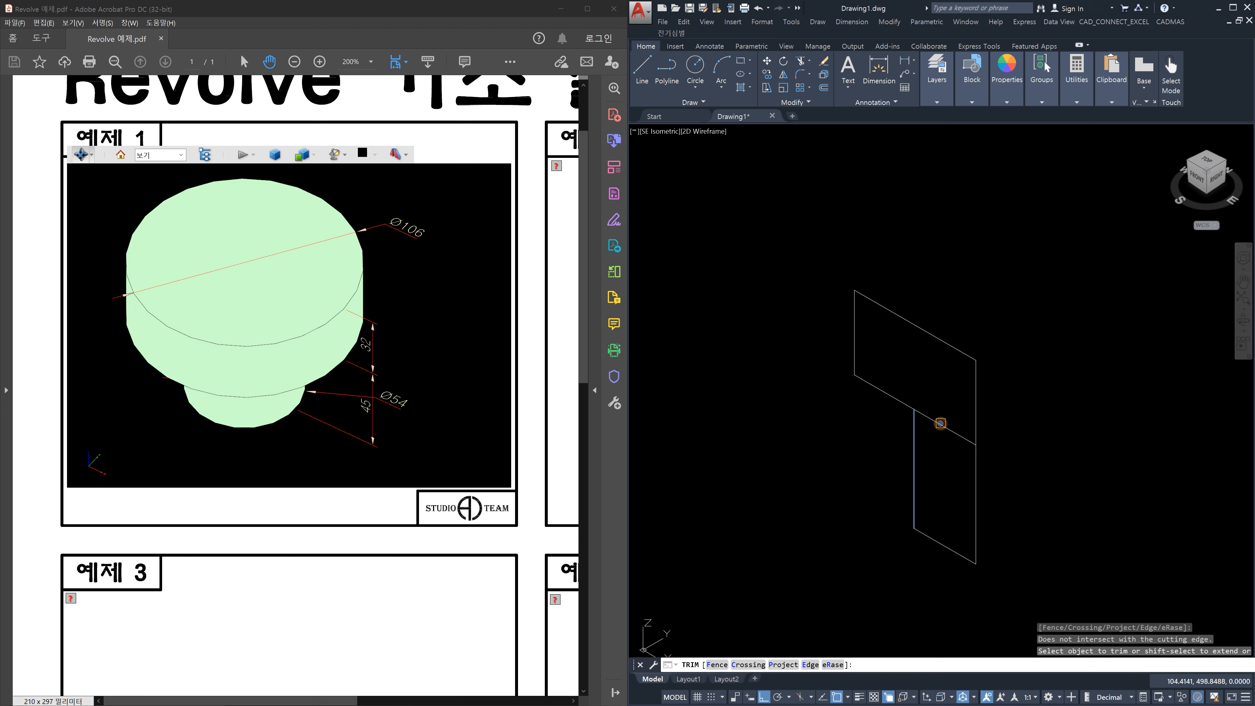
pyautogui.press('Escape')
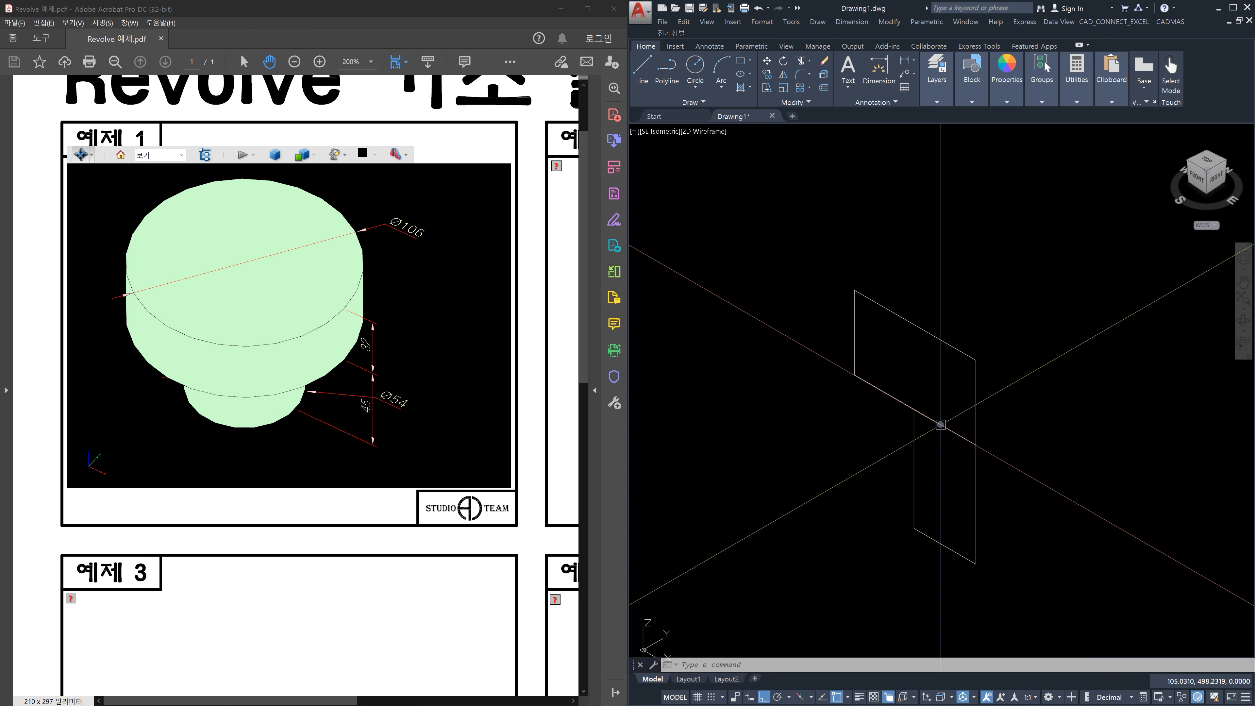
pyautogui.press('Escape')
pyautogui.press('Escape')
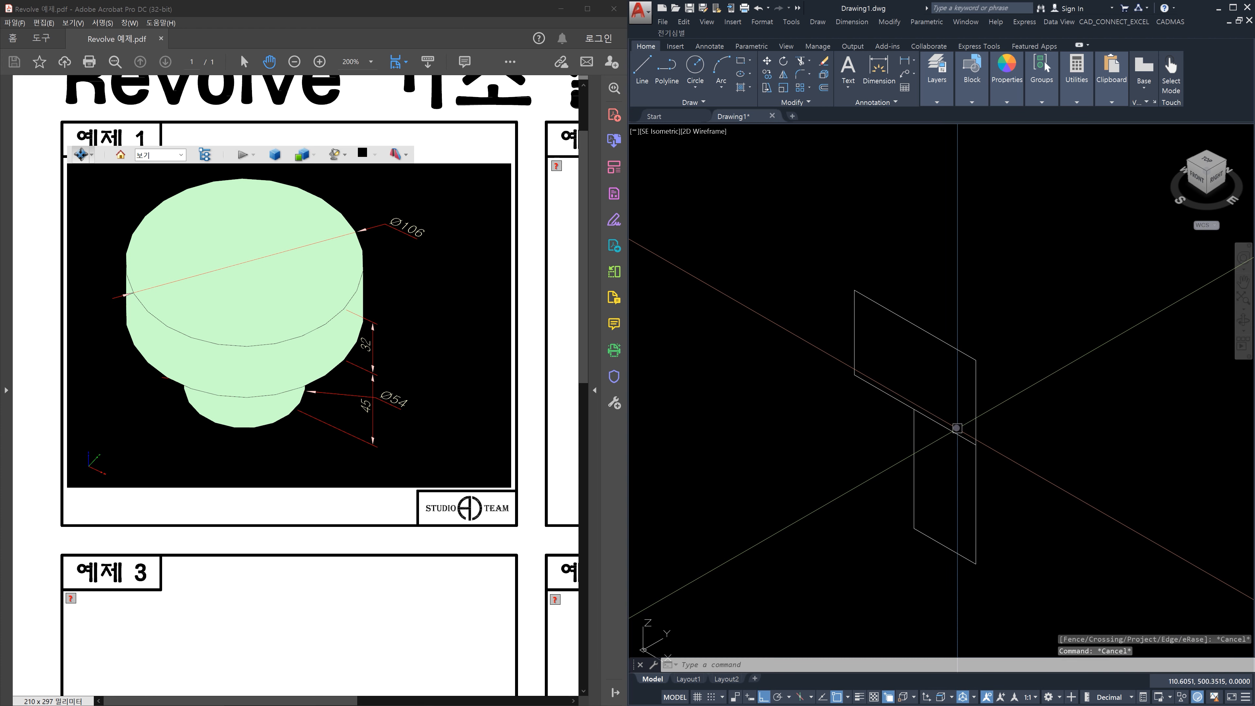
# Step: Examine the junction of the shoulder line and lower outer vertical line by repeatedly selecting each of them
pyautogui.click(947, 433)
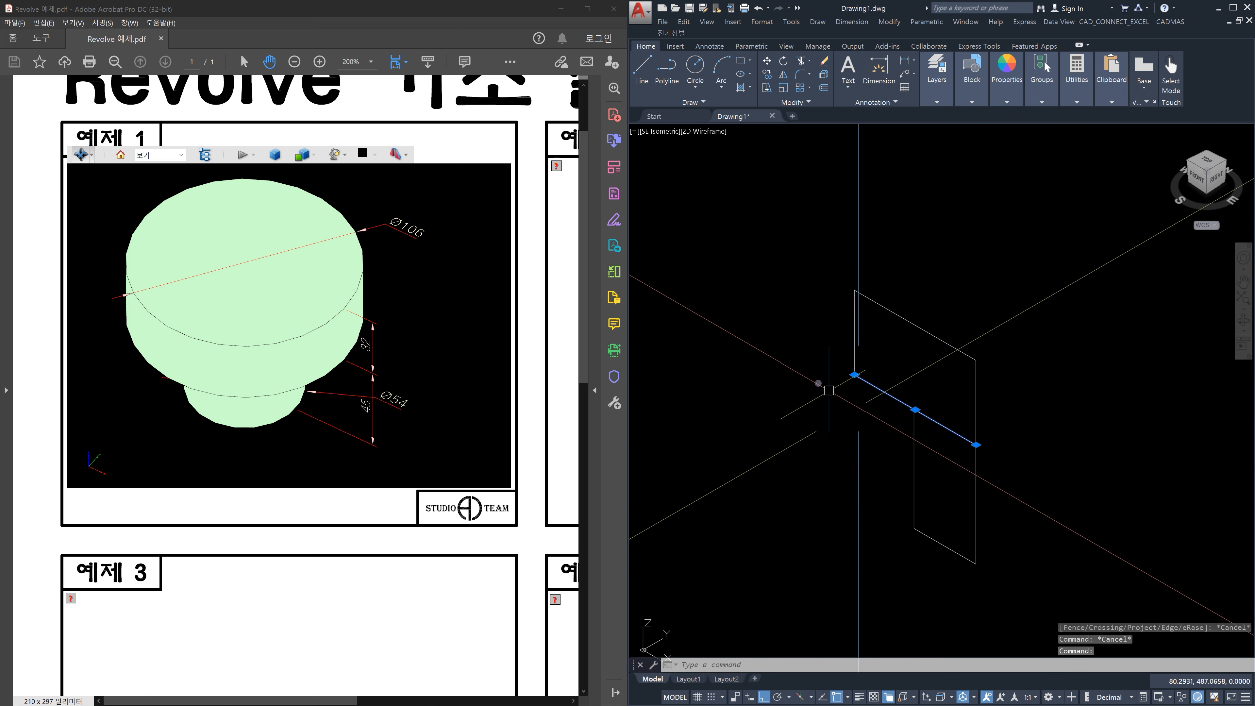
pyautogui.press('Escape')
pyautogui.click(941, 467)
pyautogui.click(898, 461)
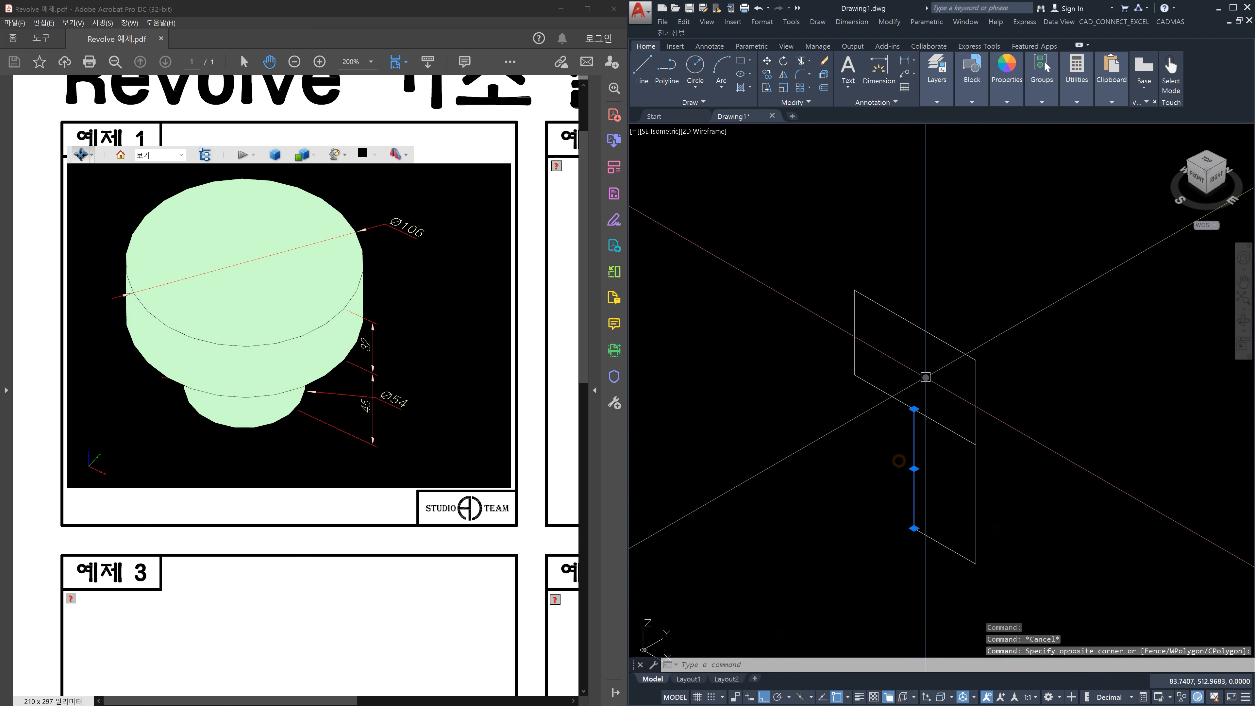
pyautogui.click(935, 479)
pyautogui.click(859, 451)
pyautogui.press('Escape')
pyautogui.click(941, 501)
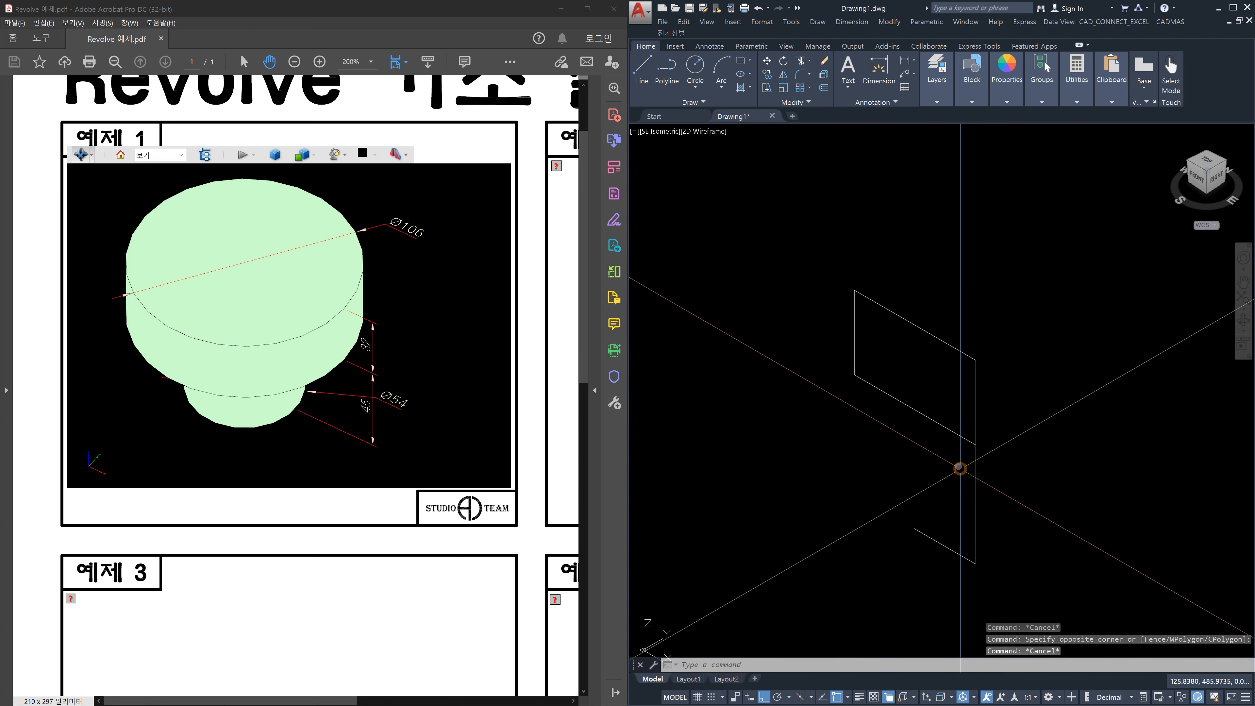
pyautogui.click(940, 413)
pyautogui.press('Escape')
pyautogui.click(946, 512)
pyautogui.click(888, 468)
pyautogui.click(949, 492)
pyautogui.click(885, 448)
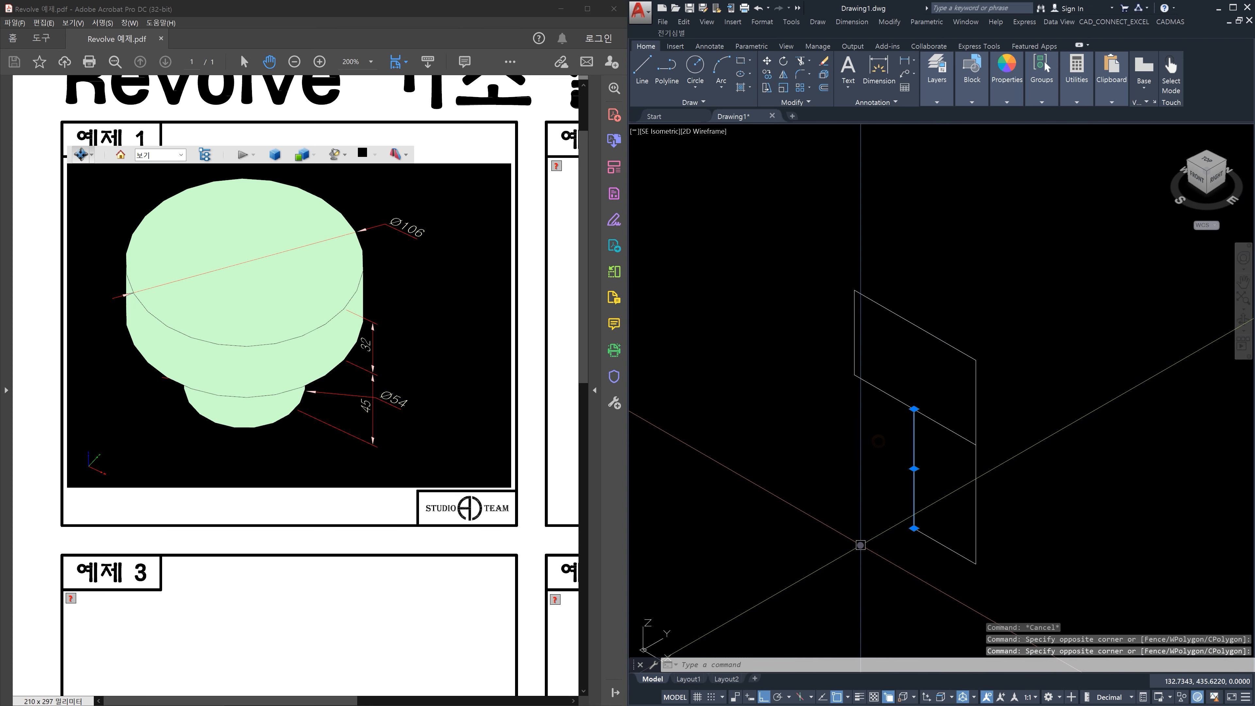
pyautogui.click(927, 509)
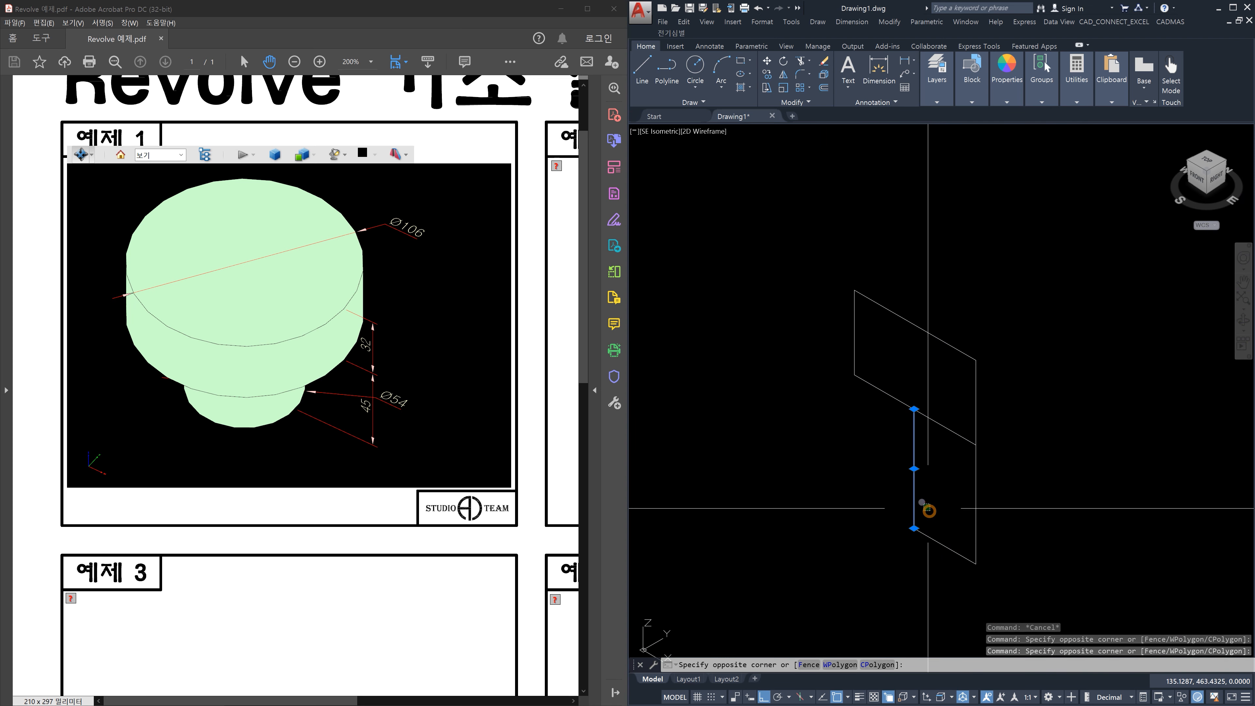
pyautogui.click(883, 449)
pyautogui.press('Escape')
pyautogui.click(946, 442)
pyautogui.click(933, 399)
pyautogui.press('Escape')
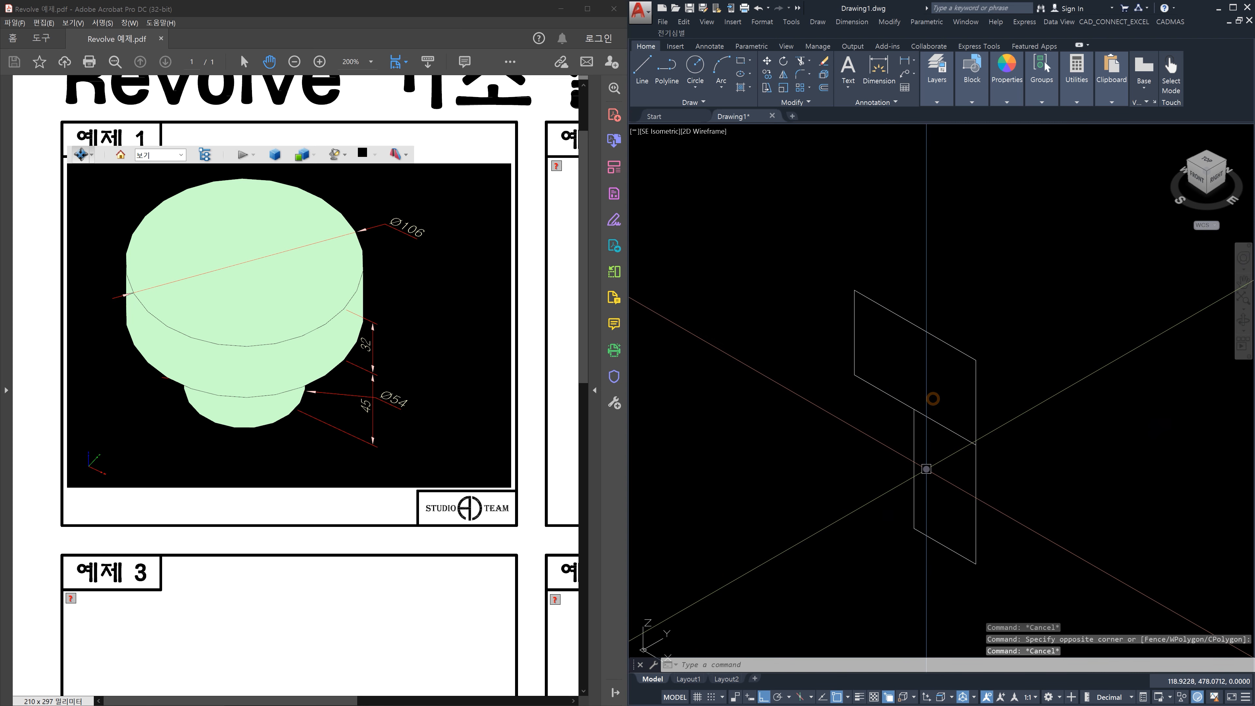
# Step: Draw a helper line about 64 long at 90 degrees from the shoulder junction and trim the shoulder line's inner half against it
pyautogui.write('l')
pyautogui.press('Return')
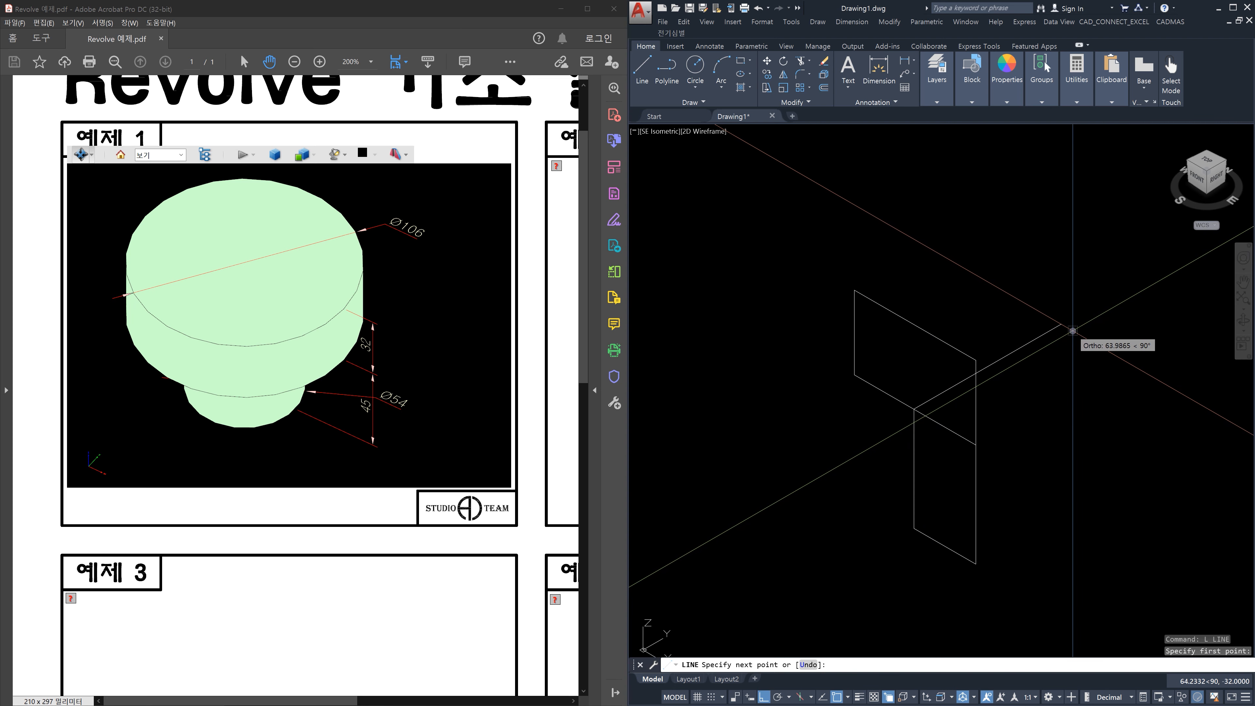
pyautogui.click(1072, 330)
pyautogui.press('Escape')
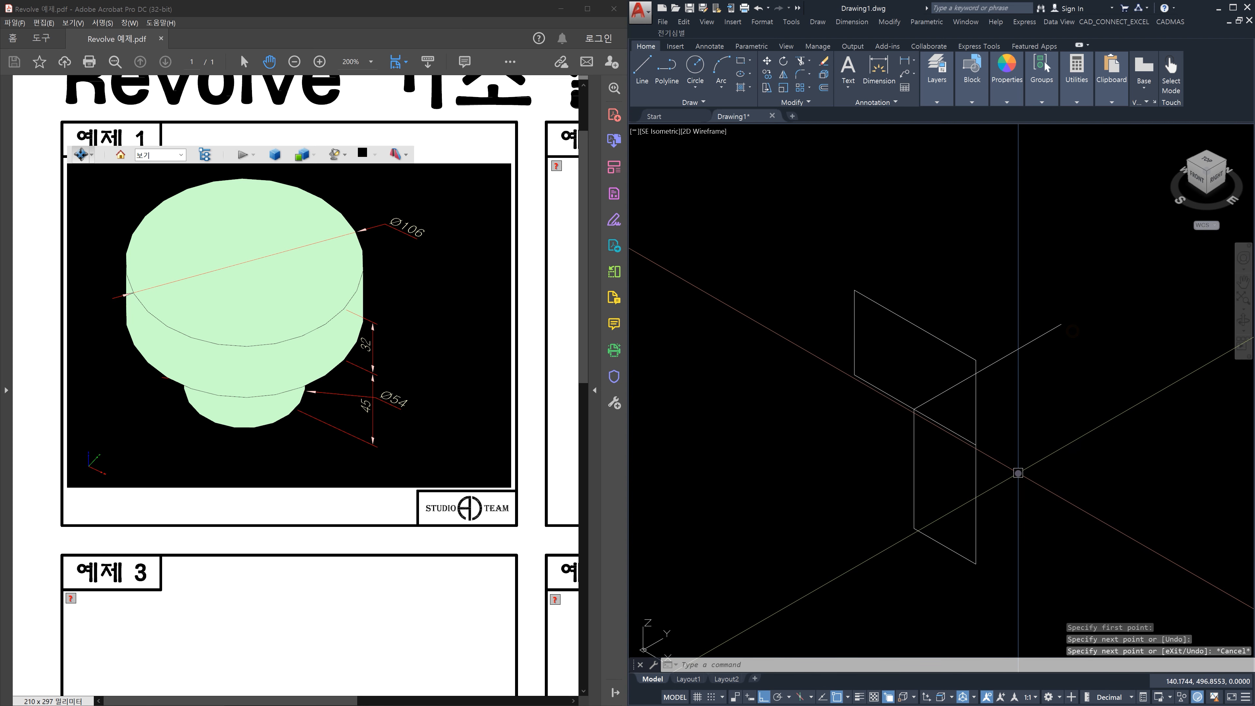
pyautogui.write('tr')
pyautogui.press('Return')
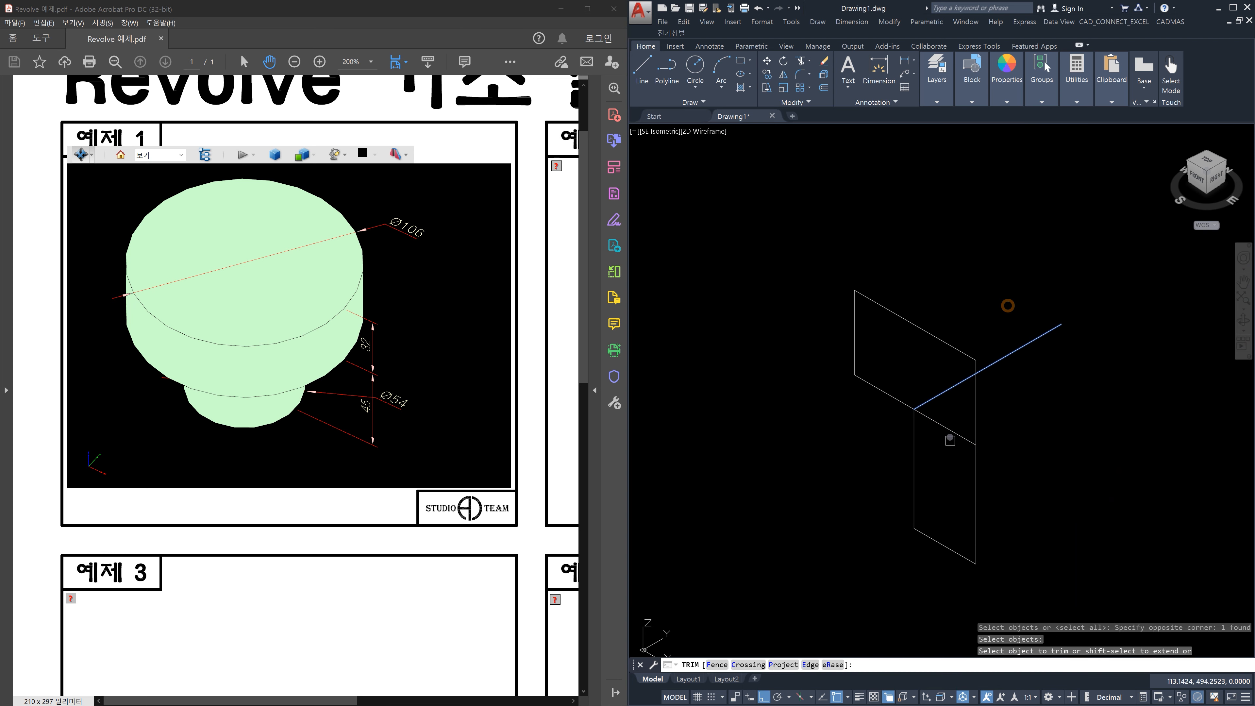
pyautogui.press('Escape')
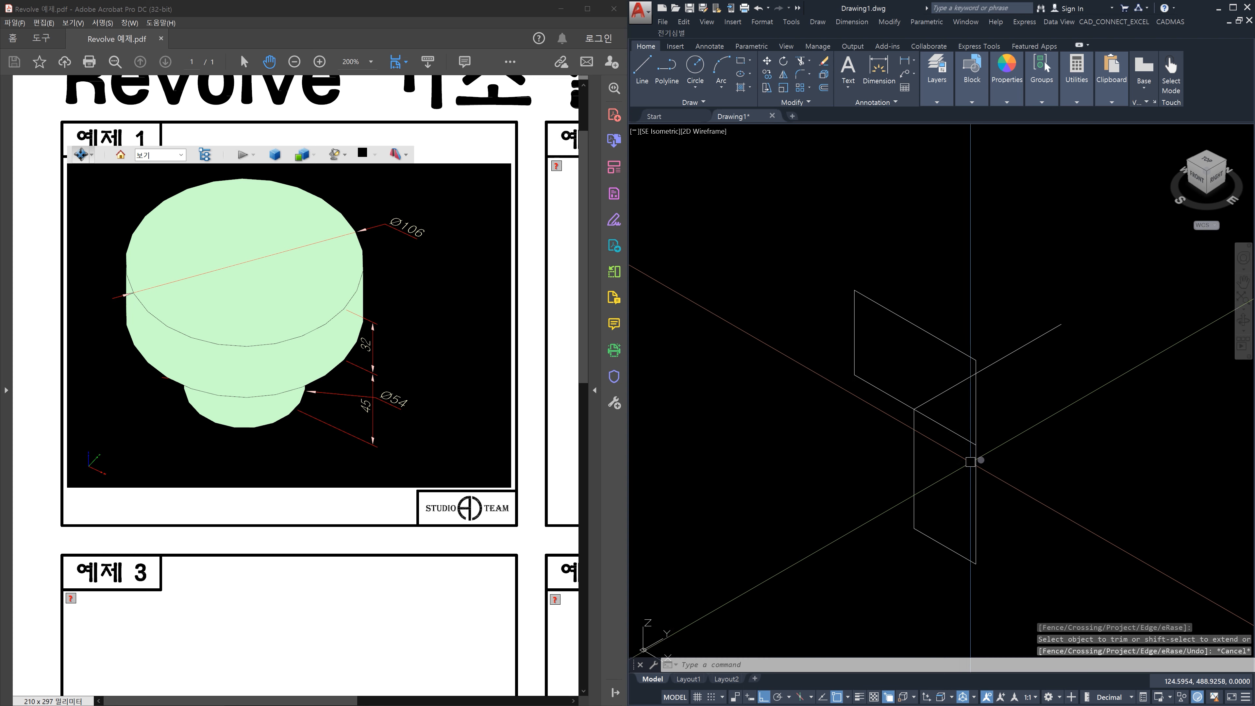
# Step: Undo the trim of the shoulder line and erase the helper line drawn from the junction
pyautogui.click(1012, 352)
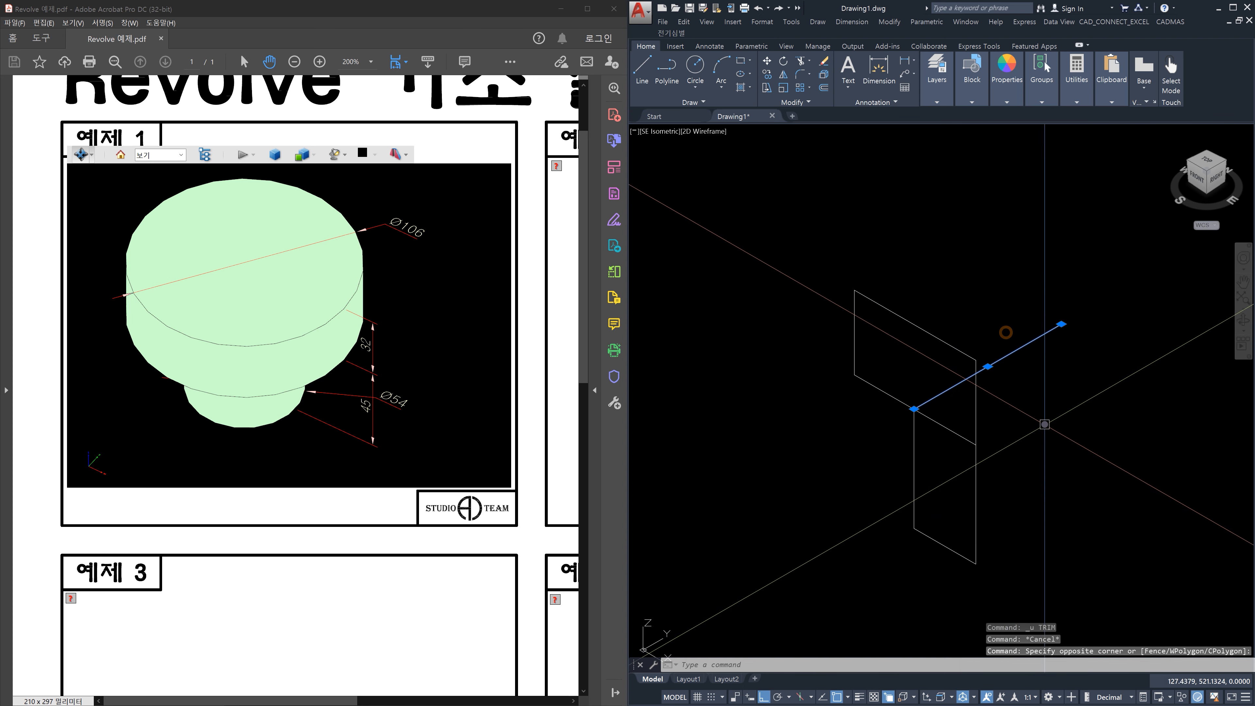
pyautogui.press('Delete')
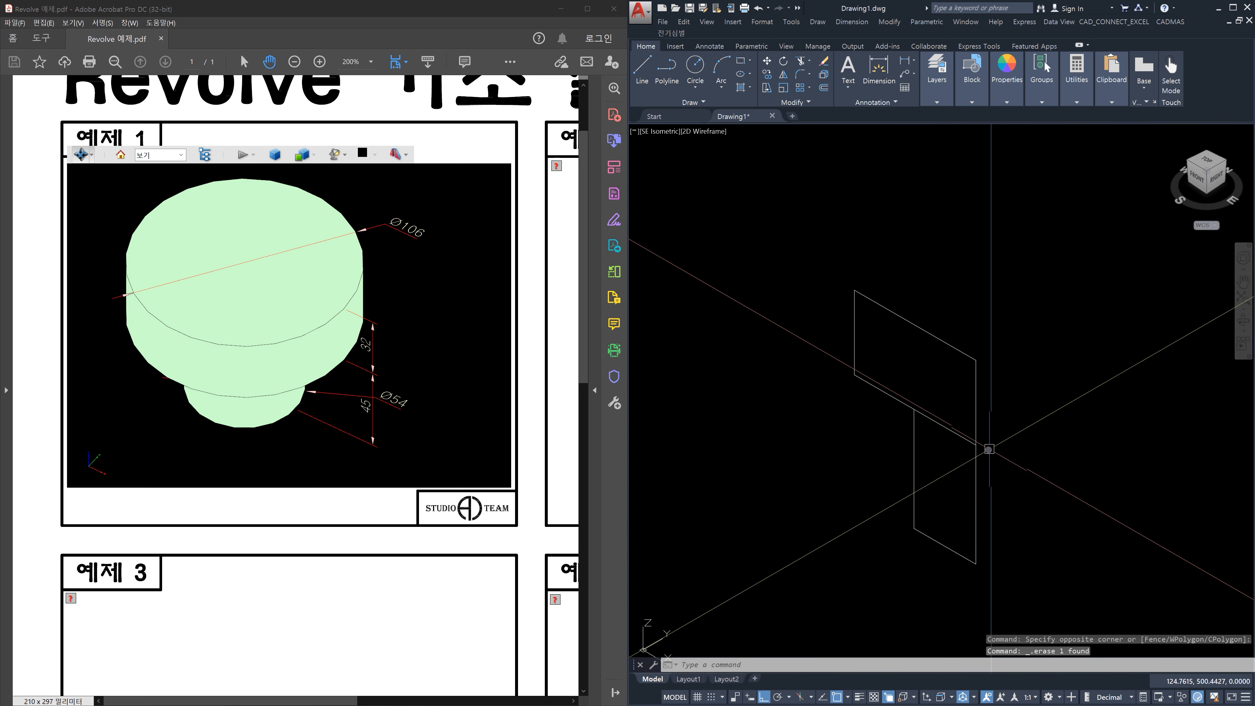
pyautogui.press('Escape')
pyautogui.press('Escape')
# Step: Stretch the shoulder line's axis-side endpoint back to the top of the lower outer vertical line, leaving one closed stepped outline
pyautogui.click(934, 423)
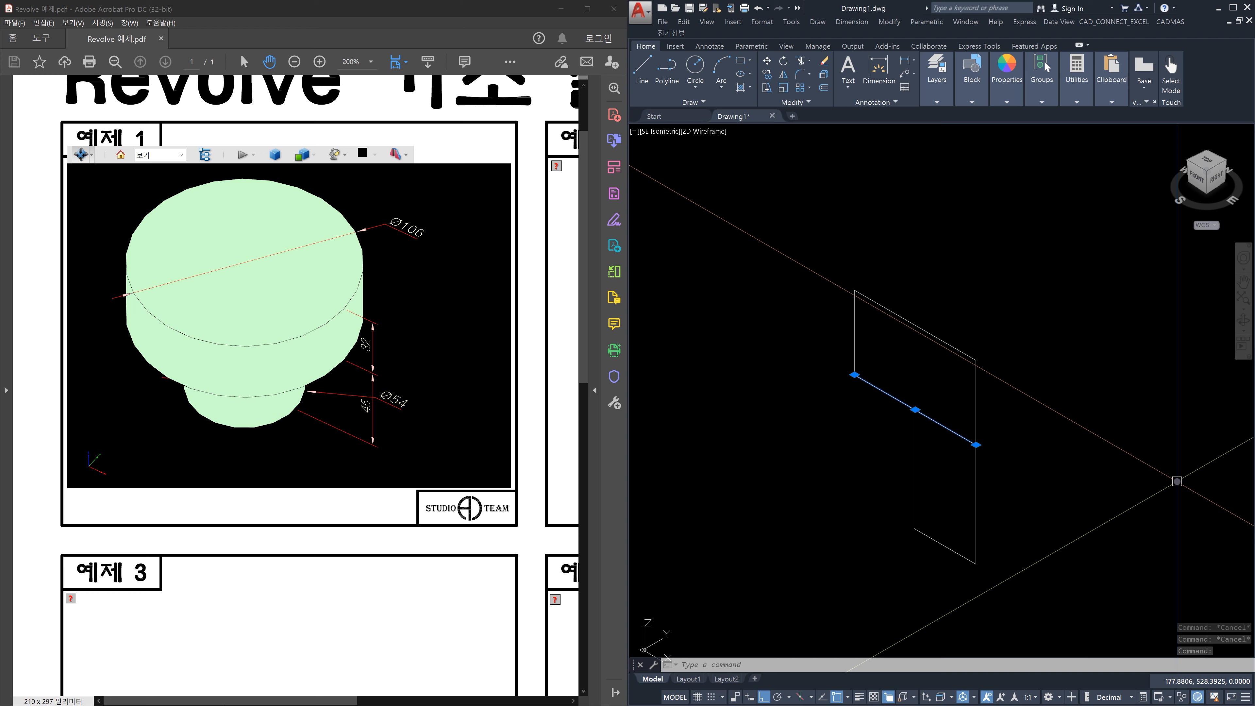
pyautogui.moveTo(976, 445)
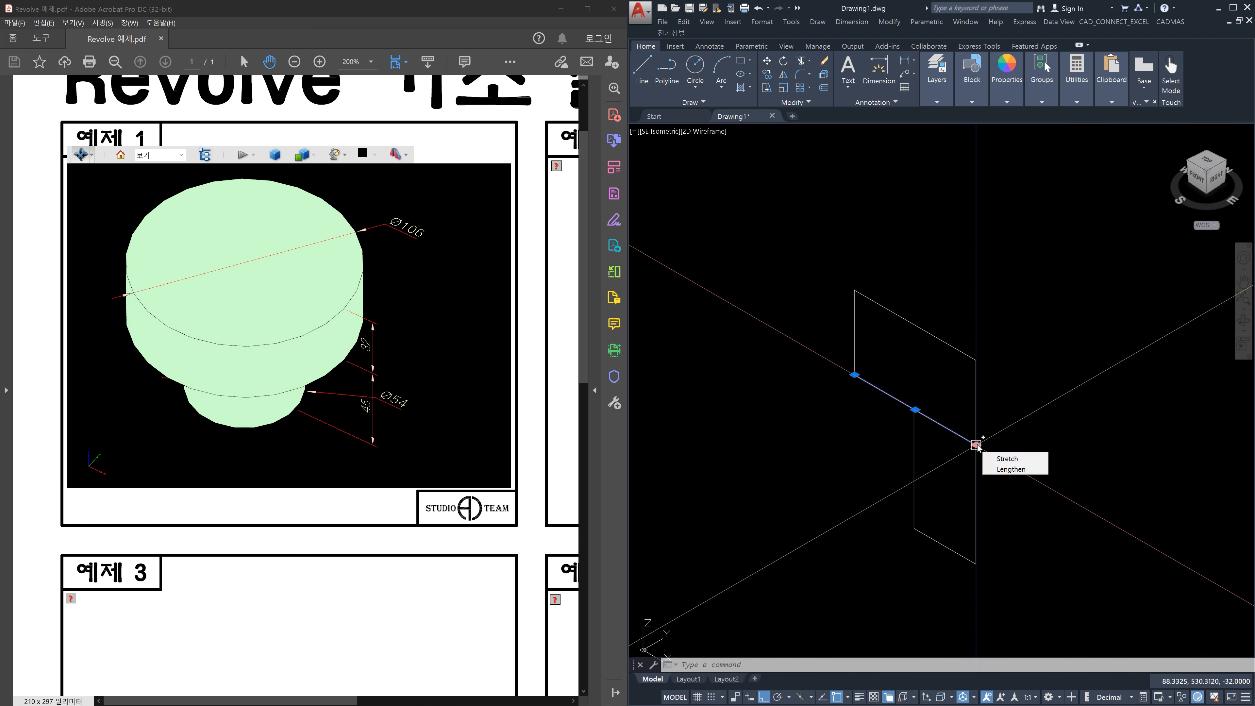
pyautogui.click(976, 445)
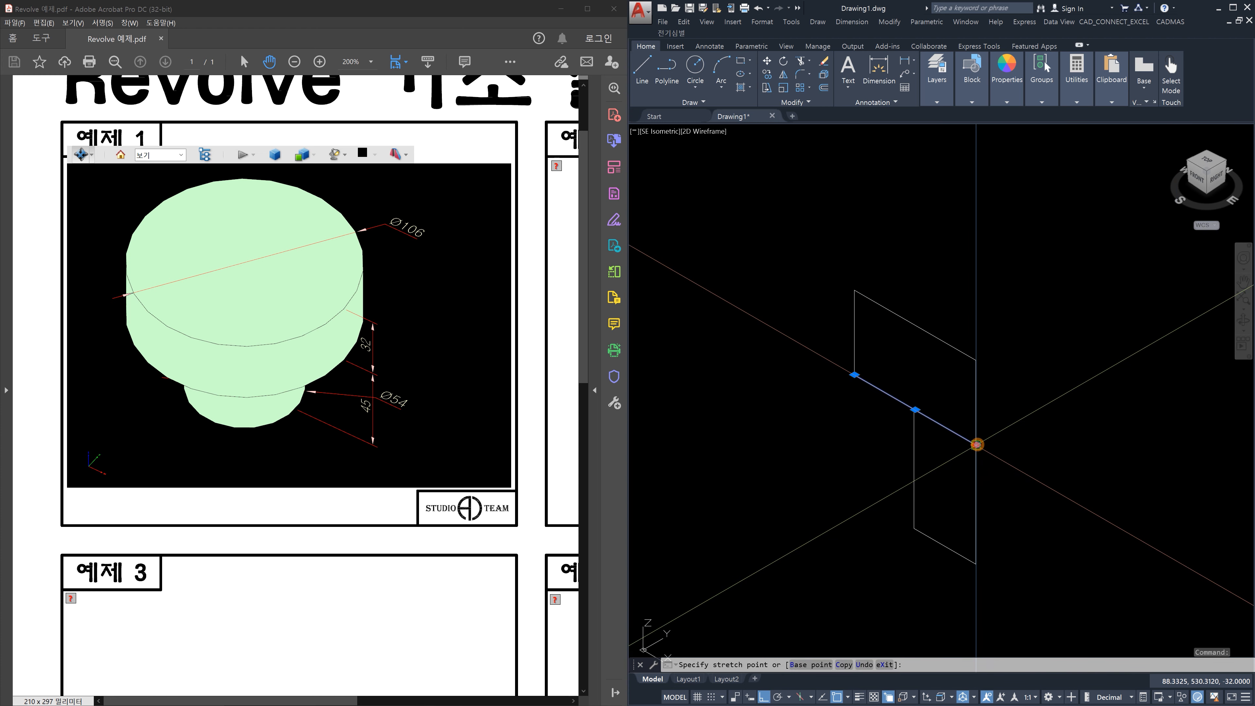
pyautogui.click(911, 428)
pyautogui.press('Escape')
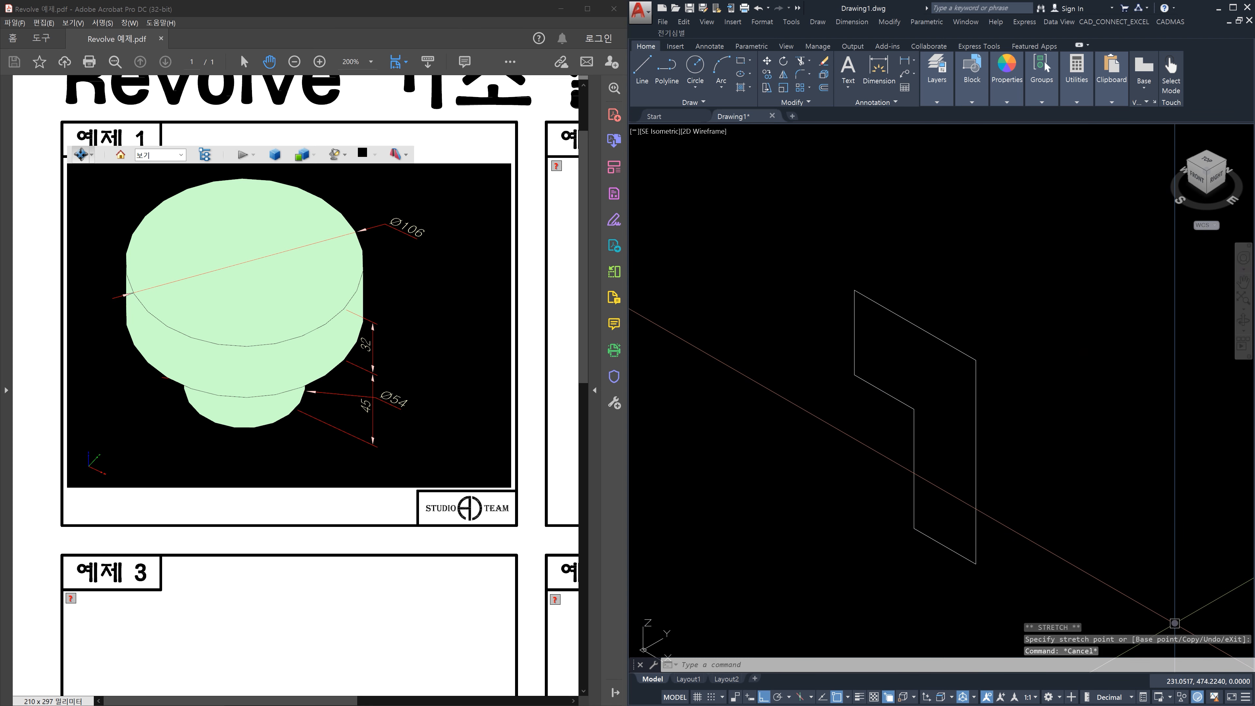
pyautogui.moveTo(880, 552); pyautogui.dragTo(906, 440, button='middle')
pyautogui.scroll(-5, 906, 440)
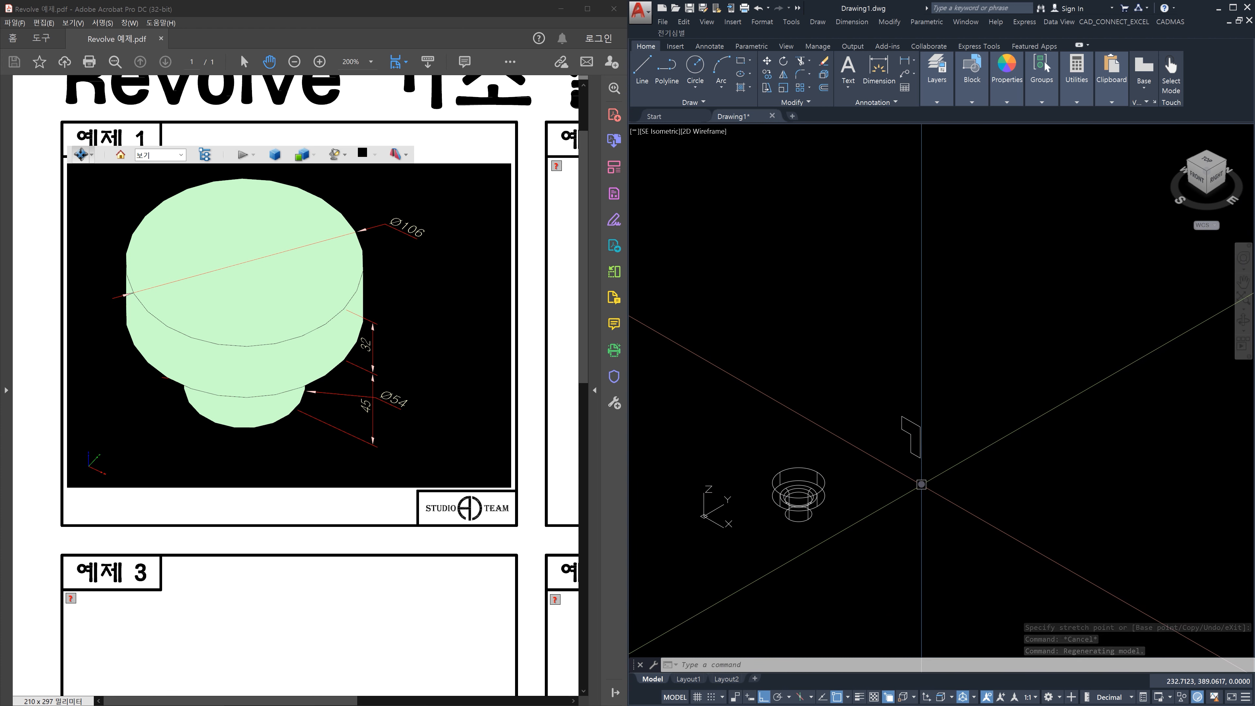
pyautogui.scroll(4, 939, 442)
pyautogui.moveTo(922, 449); pyautogui.dragTo(886, 485, button='middle')
pyautogui.press('Escape')
pyautogui.press('Escape')
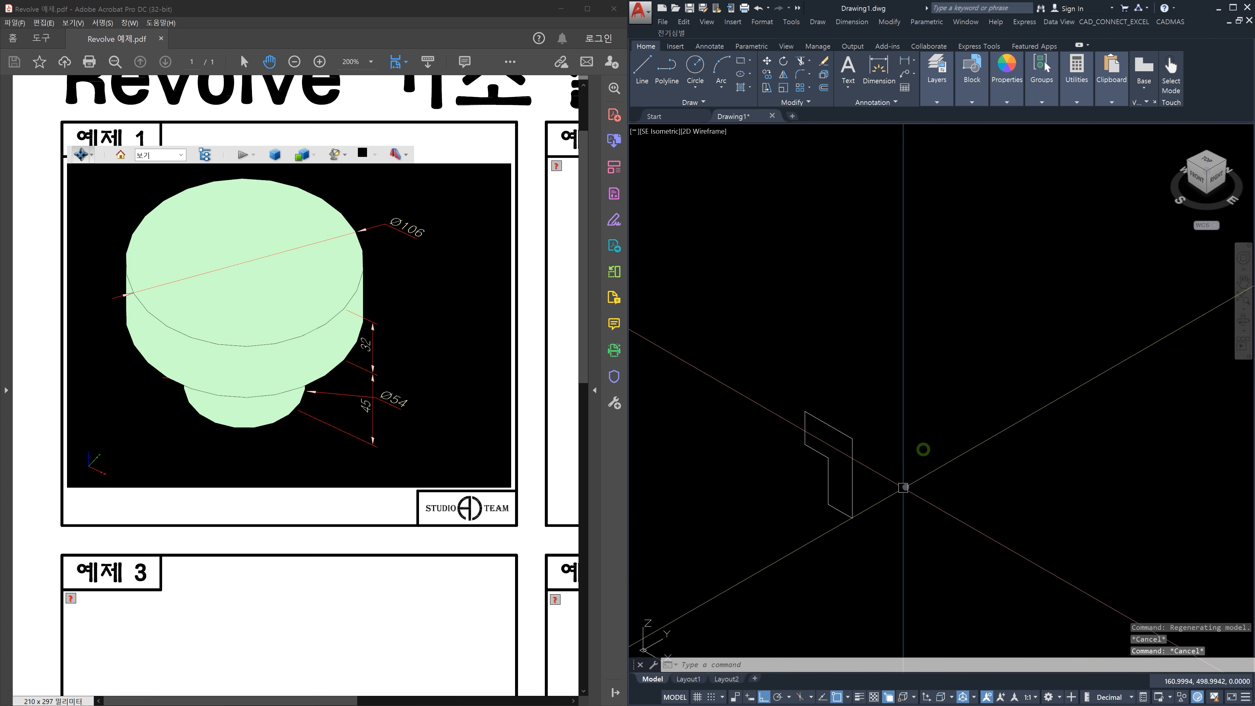
# Step: Define a vertical UCS with its origin in empty space beyond the finished profile, keeping the X direction and pointing Y upward
pyautogui.scroll(-4, 968, 457)
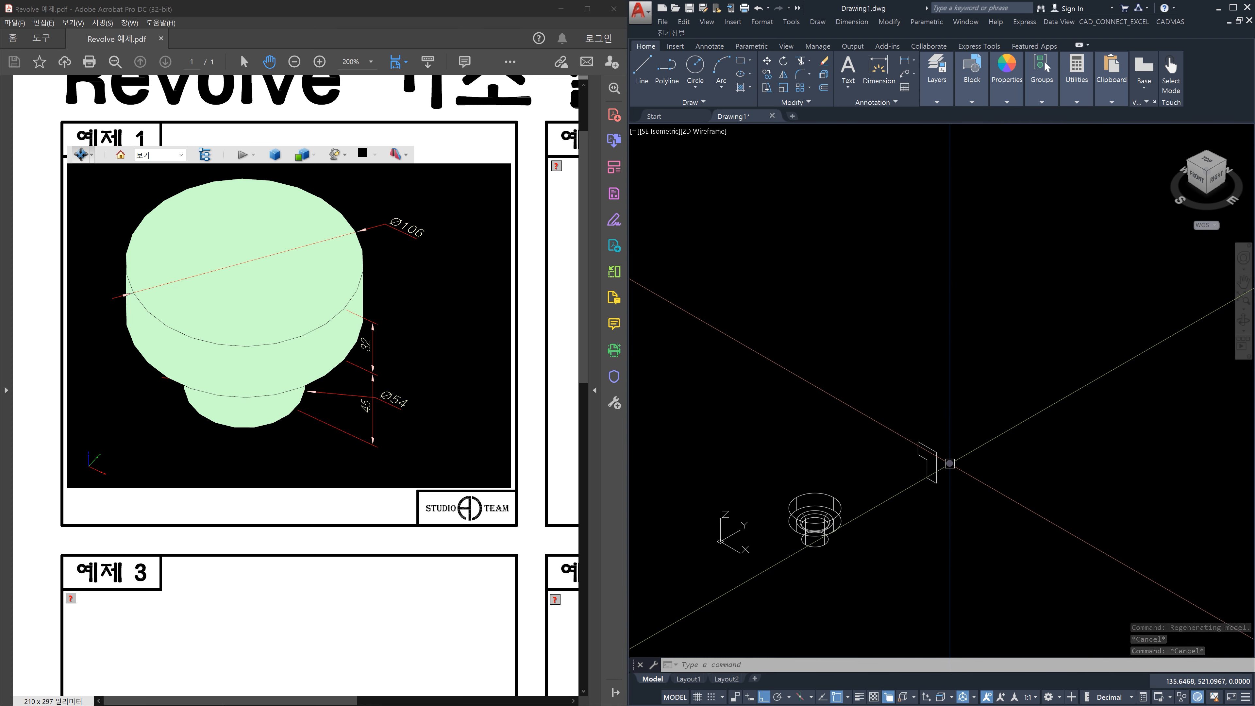
pyautogui.press('Escape')
pyautogui.press('Escape')
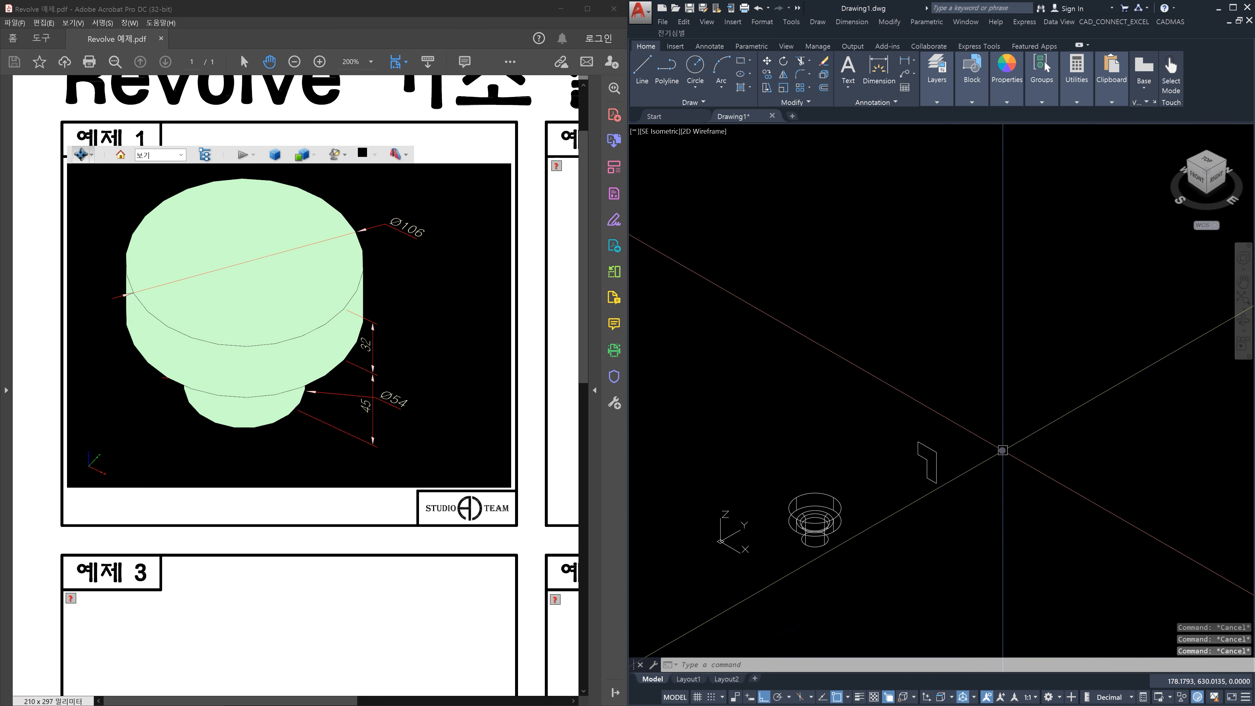
pyautogui.write('uc')
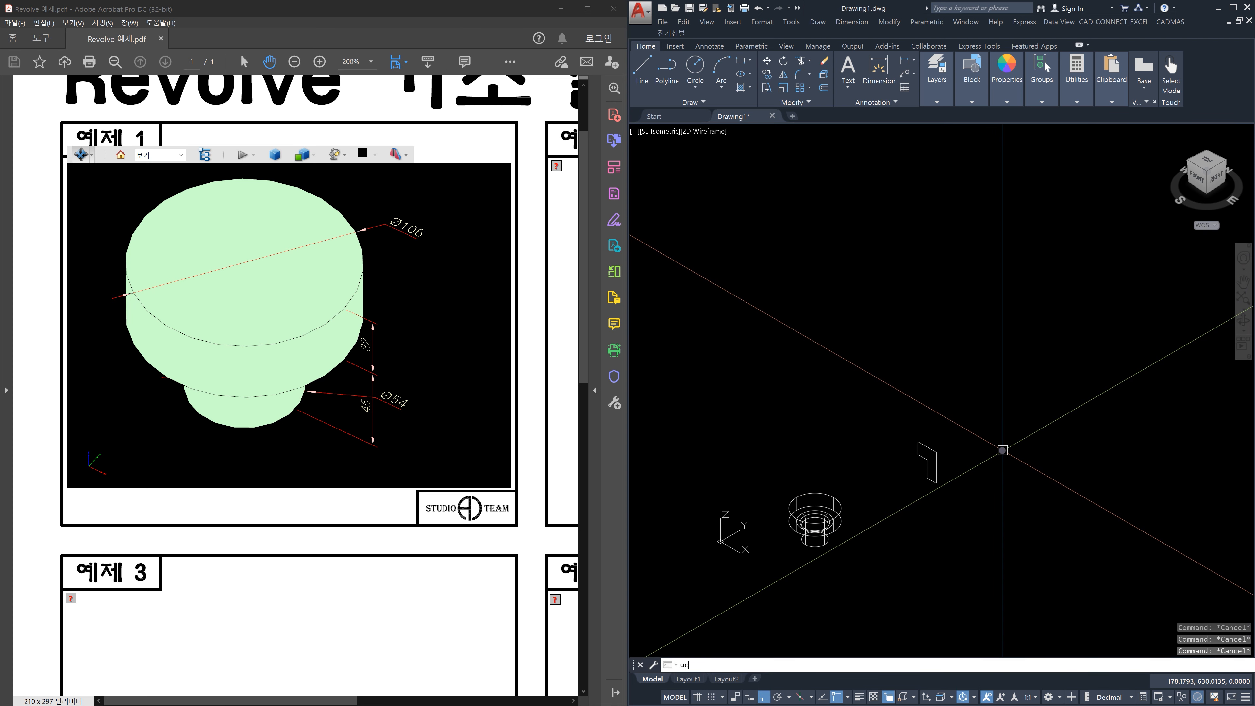
pyautogui.write('s')
pyautogui.press('Return')
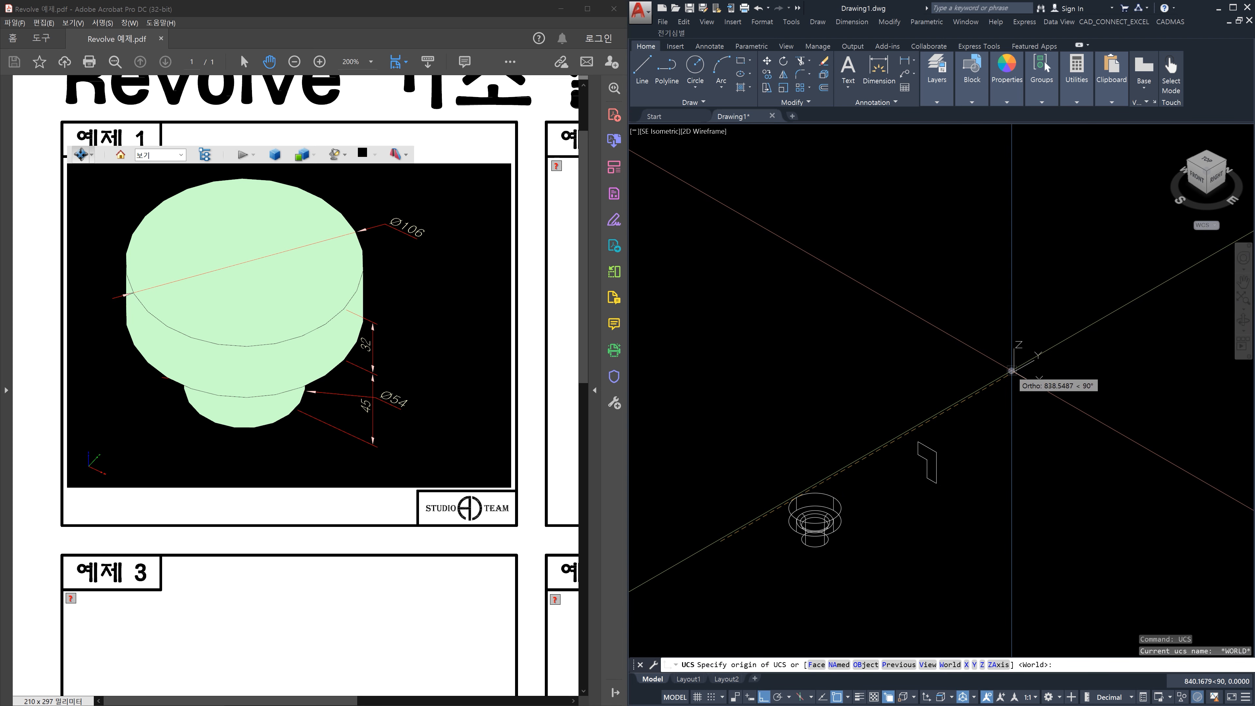
pyautogui.click(1011, 370)
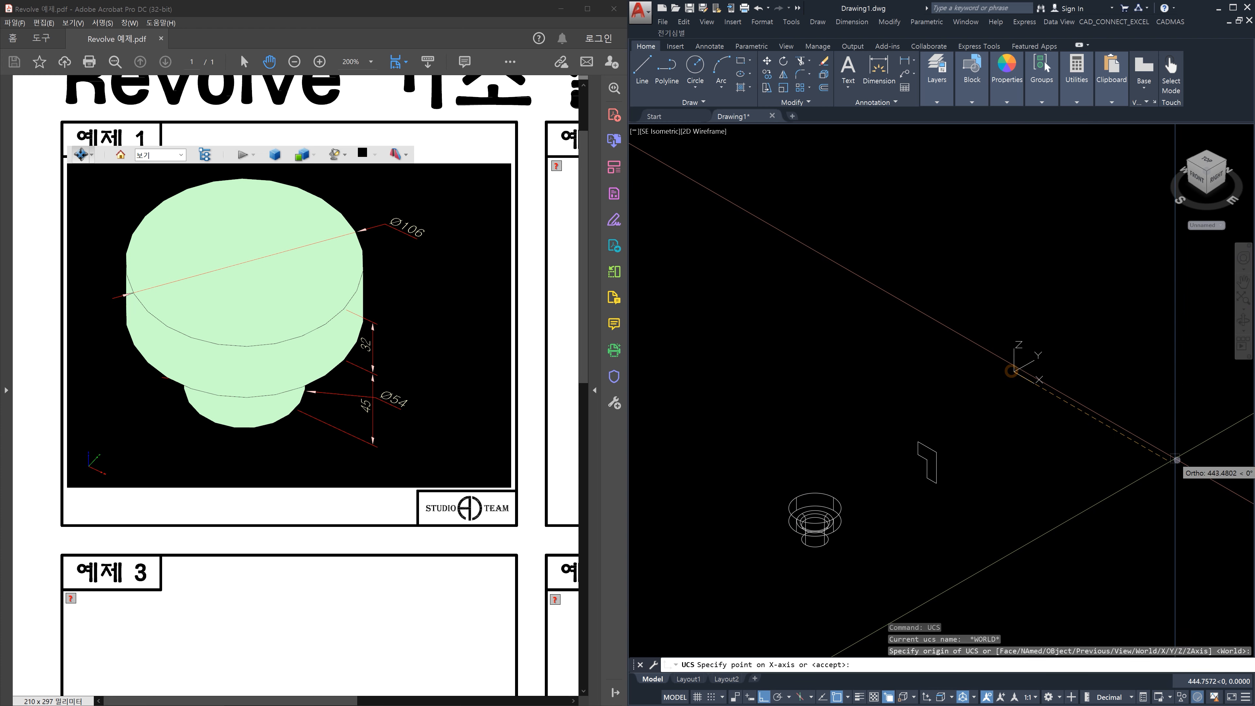
pyautogui.click(1192, 470)
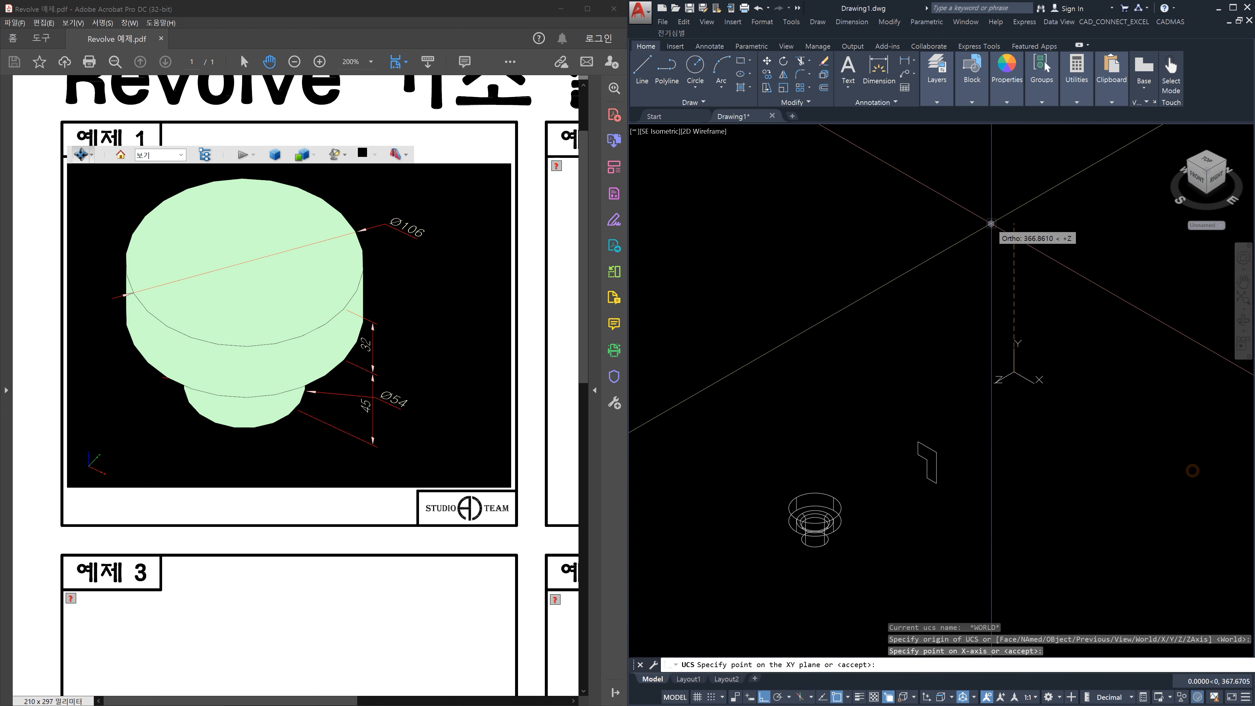
pyautogui.click(991, 223)
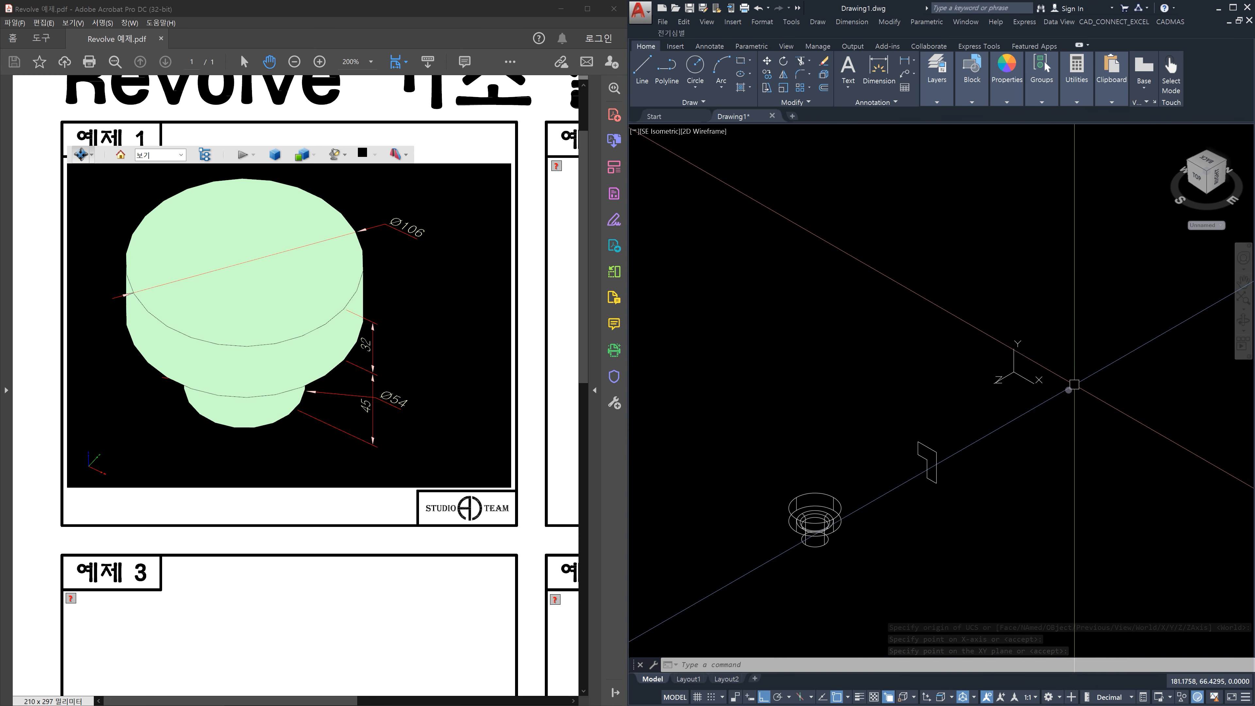
pyautogui.press('Escape')
pyautogui.press('Escape')
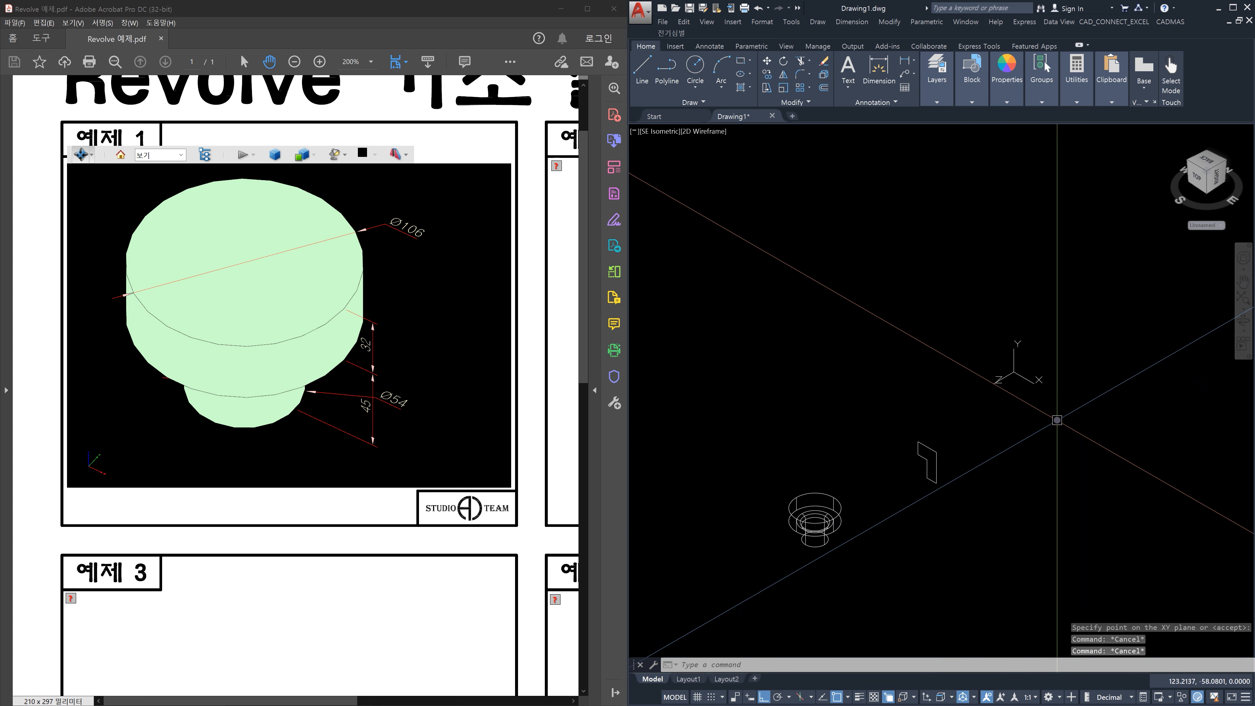
# Step: Draw one construction line along X and one along Y, crossing at a point in empty space near the new UCS origin
pyautogui.scroll(2, 1057, 419)
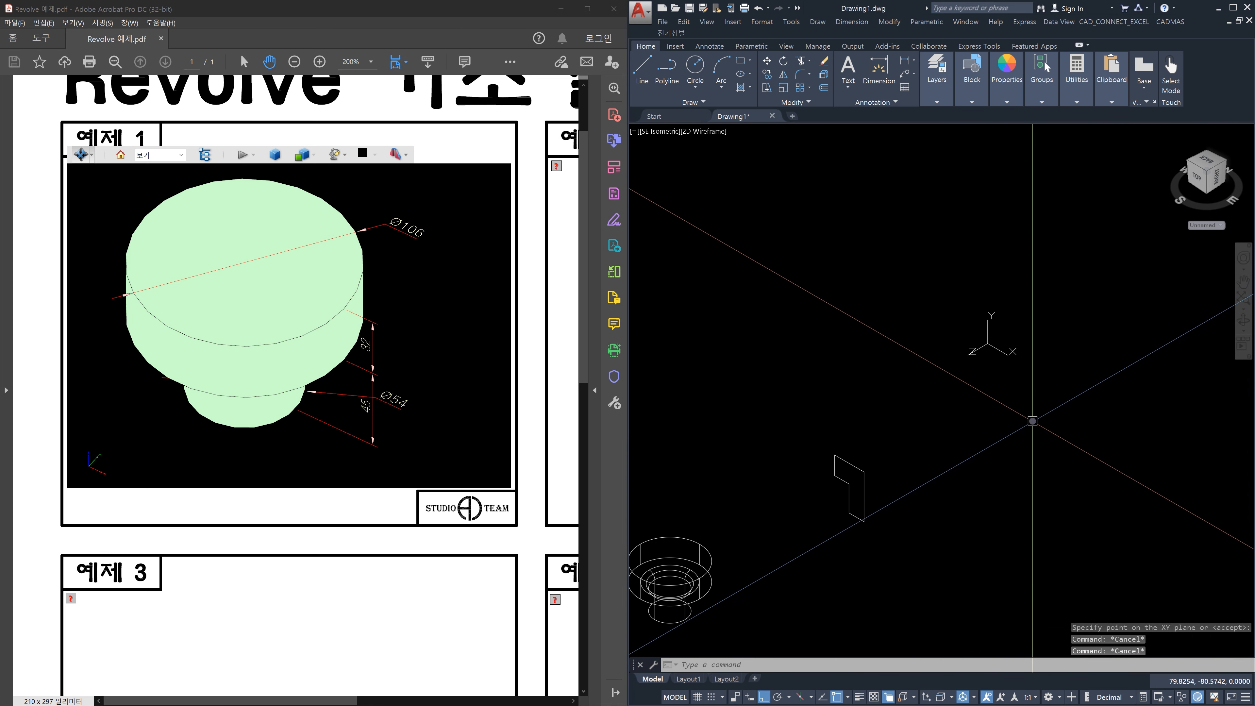
pyautogui.write('x1')
pyautogui.press('Return')
pyautogui.click(1038, 425)
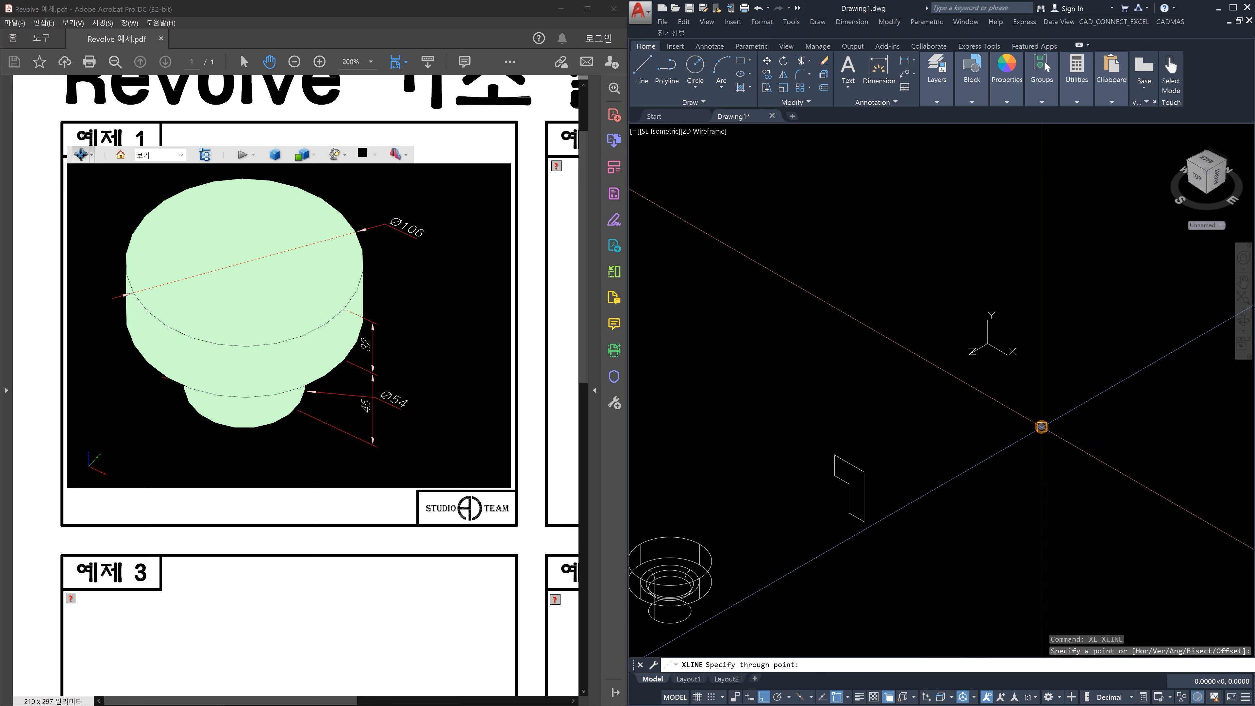
pyautogui.click(1052, 208)
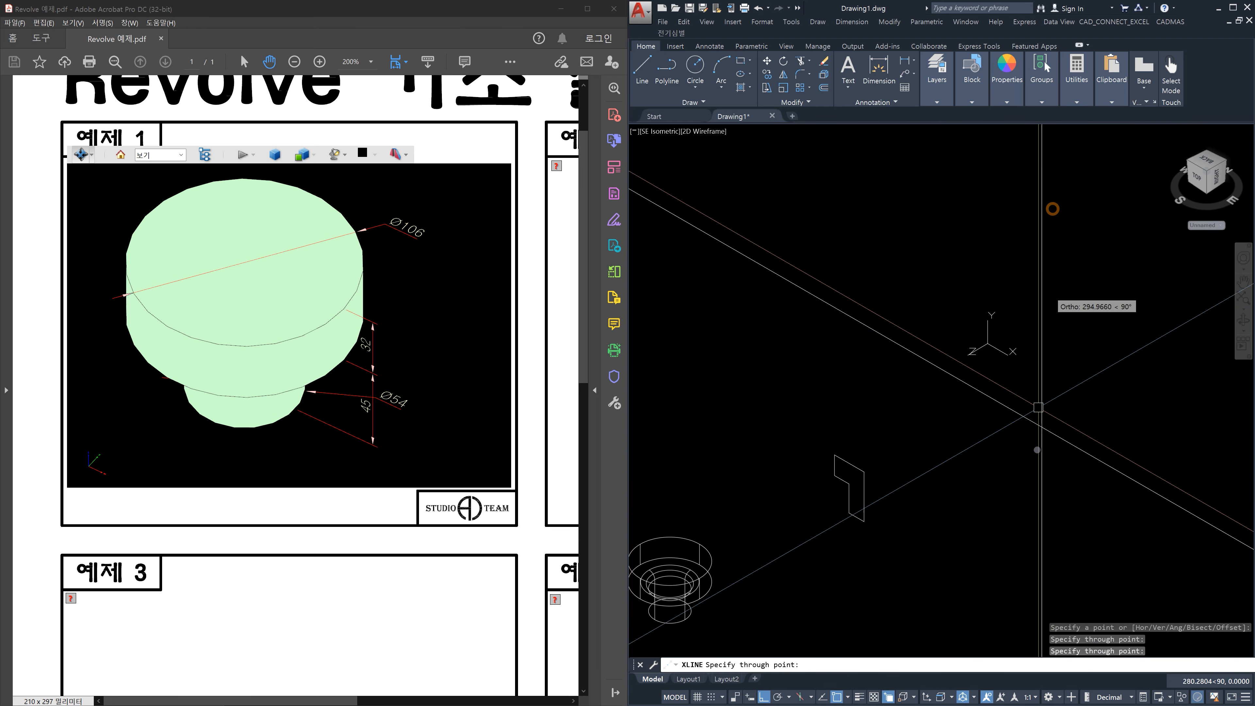
pyautogui.press('Escape')
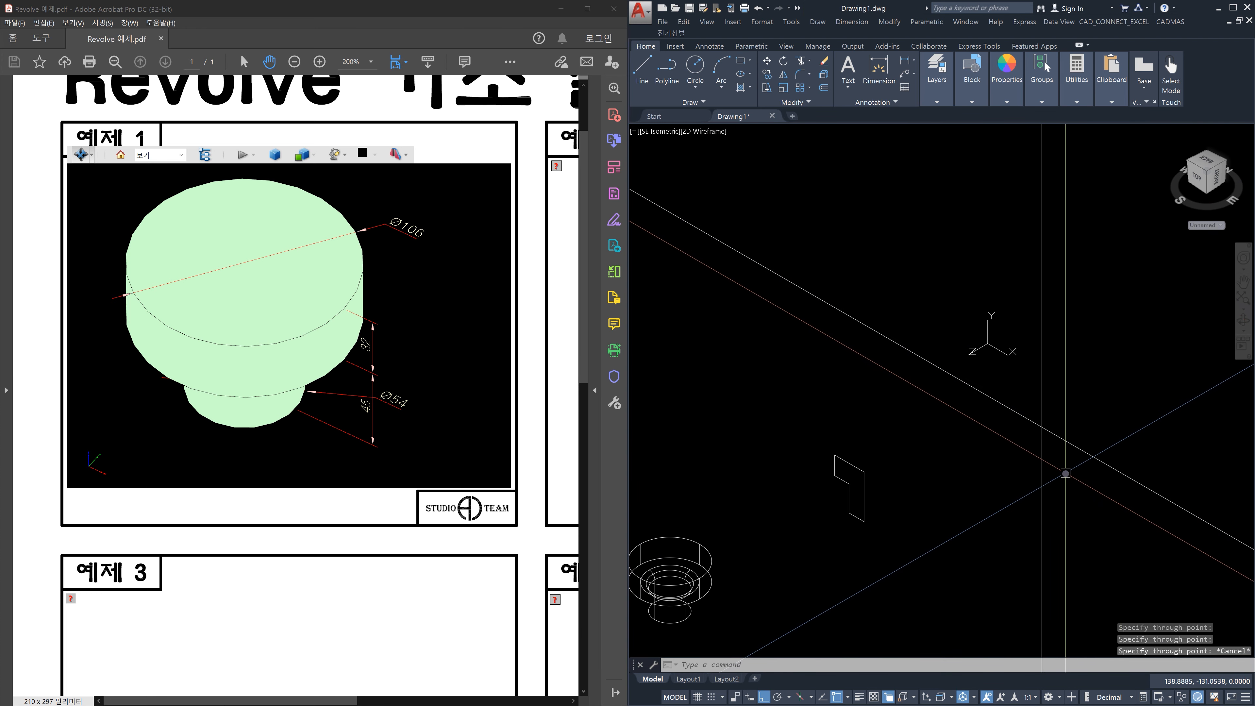
# Step: Trim the two construction lines against each other, keeping the upward part and the part running toward negative X from the corner
pyautogui.write('tr')
pyautogui.press('Return')
pyautogui.click(1066, 469)
pyautogui.click(1005, 398)
pyautogui.press('Return')
pyautogui.click(1087, 518)
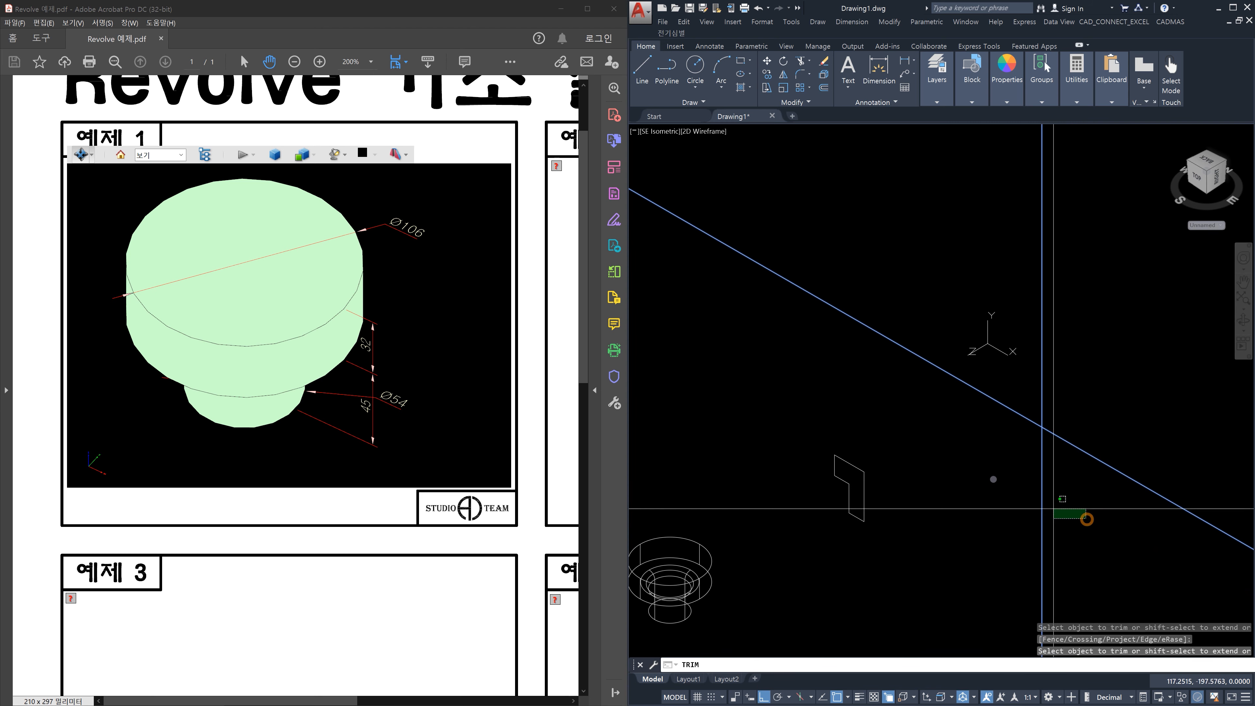
pyautogui.click(991, 475)
pyautogui.click(1121, 522)
pyautogui.click(1108, 478)
pyautogui.press('Escape')
# Step: Offset the base line upward by 45
pyautogui.write('o')
pyautogui.press('Return')
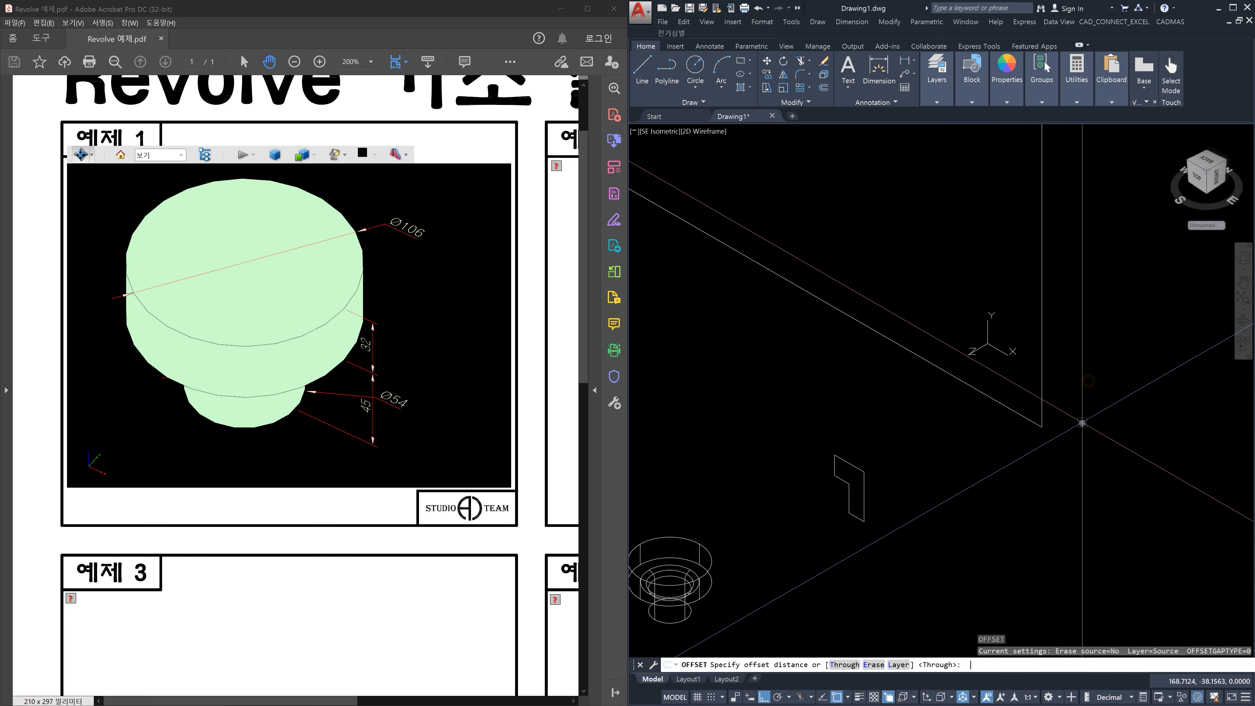
pyautogui.write('45')
pyautogui.press('Return')
pyautogui.click(993, 401)
pyautogui.click(999, 366)
pyautogui.press('Return')
# Step: Offset the new upper line upward by a further 32
pyautogui.press('Return')
pyautogui.write('32')
pyautogui.press('Return')
pyautogui.click(994, 369)
pyautogui.click(1000, 246)
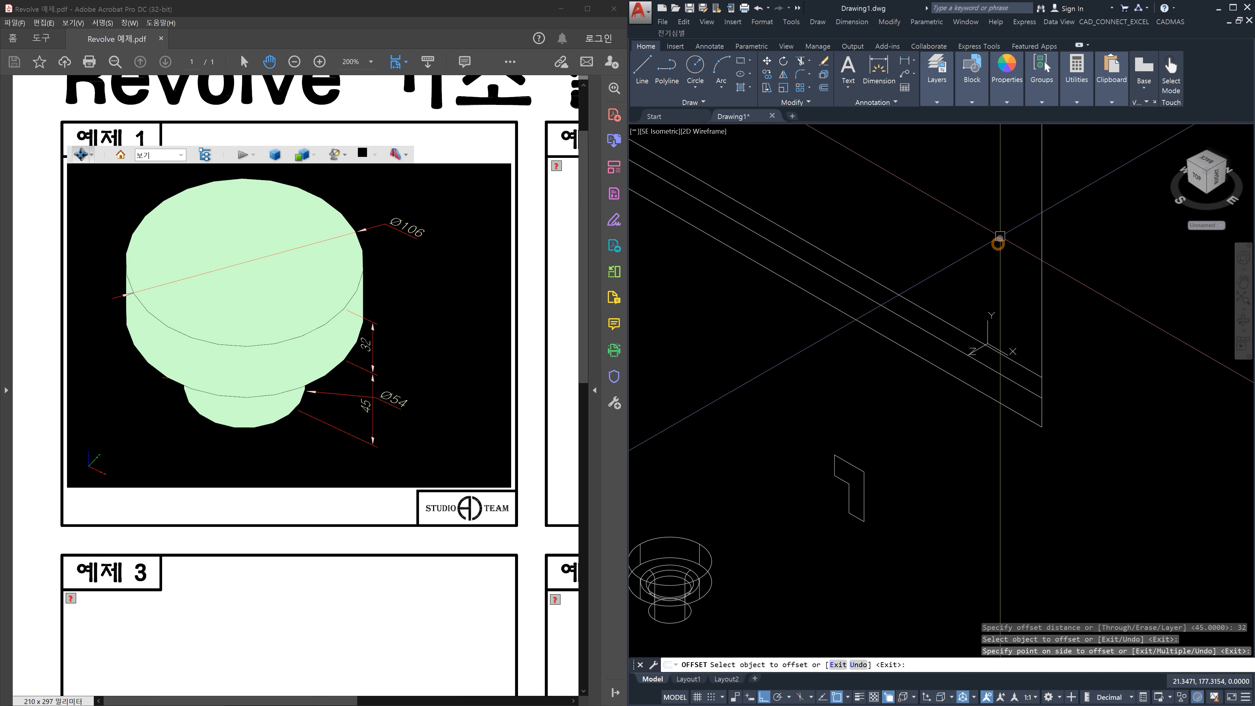
pyautogui.press('Escape')
# Step: Trim the vertical axis line above the topmost offset line
pyautogui.write('tr')
pyautogui.press('Return')
pyautogui.scroll(2, 1018, 326)
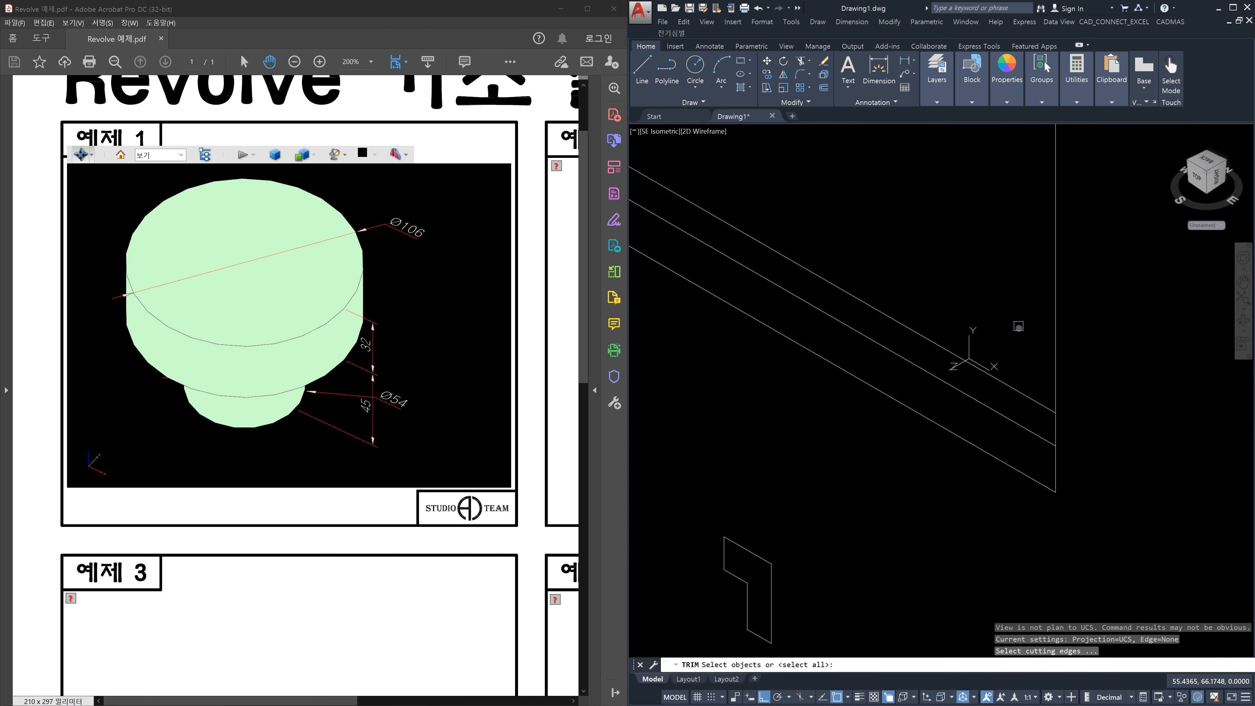
pyautogui.press('Return')
pyautogui.press('Escape')
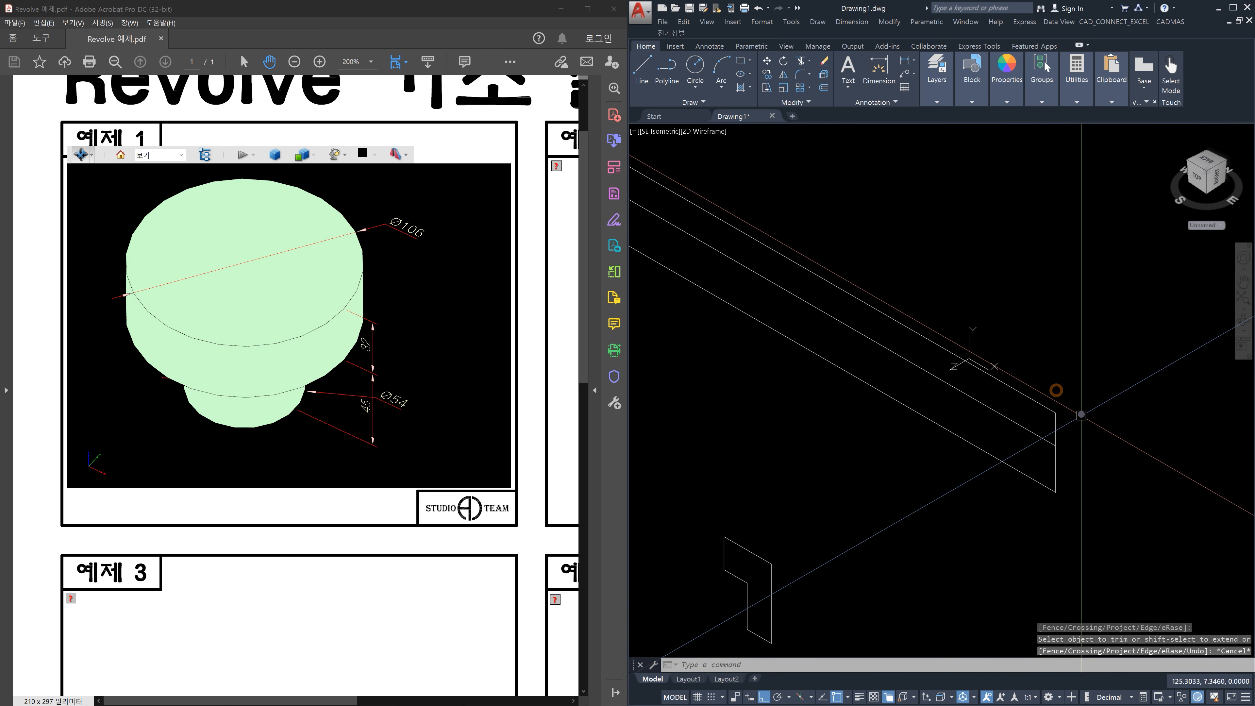
# Step: Offset the vertical axis line by 27 toward negative X for the stem's radius
pyautogui.write('o')
pyautogui.press('Return')
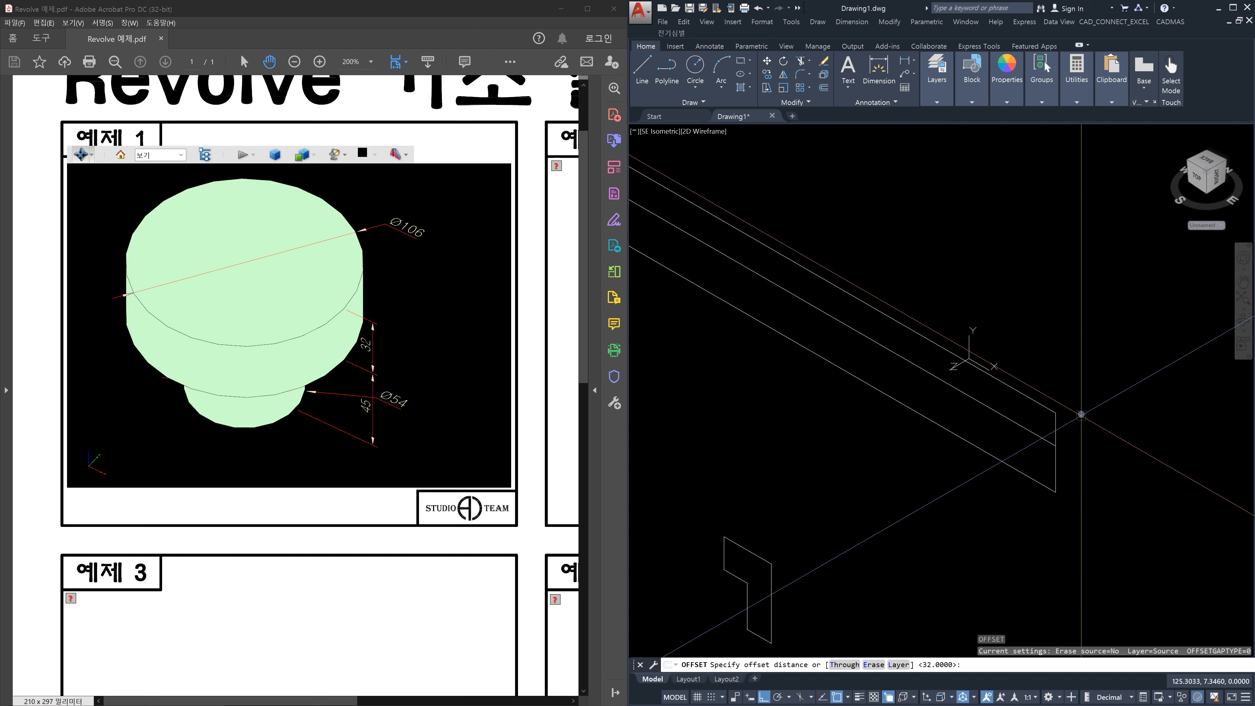
pyautogui.write('27')
pyautogui.press('Return')
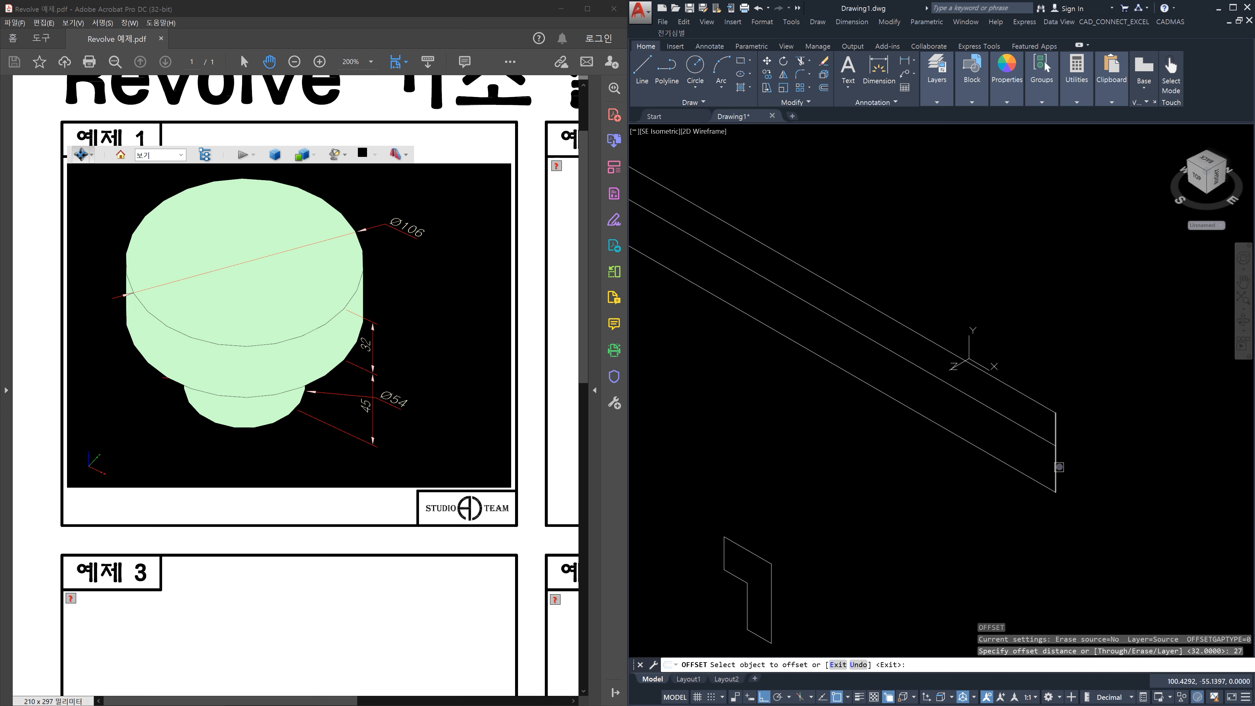
pyautogui.click(1059, 466)
pyautogui.click(1012, 447)
pyautogui.press('Escape')
# Step: Offset the vertical axis line by 53 toward negative X for the head's radius
pyautogui.write('o')
pyautogui.press('Return')
pyautogui.write('53')
pyautogui.press('Return')
pyautogui.click(1048, 466)
pyautogui.click(935, 412)
pyautogui.press('Escape')
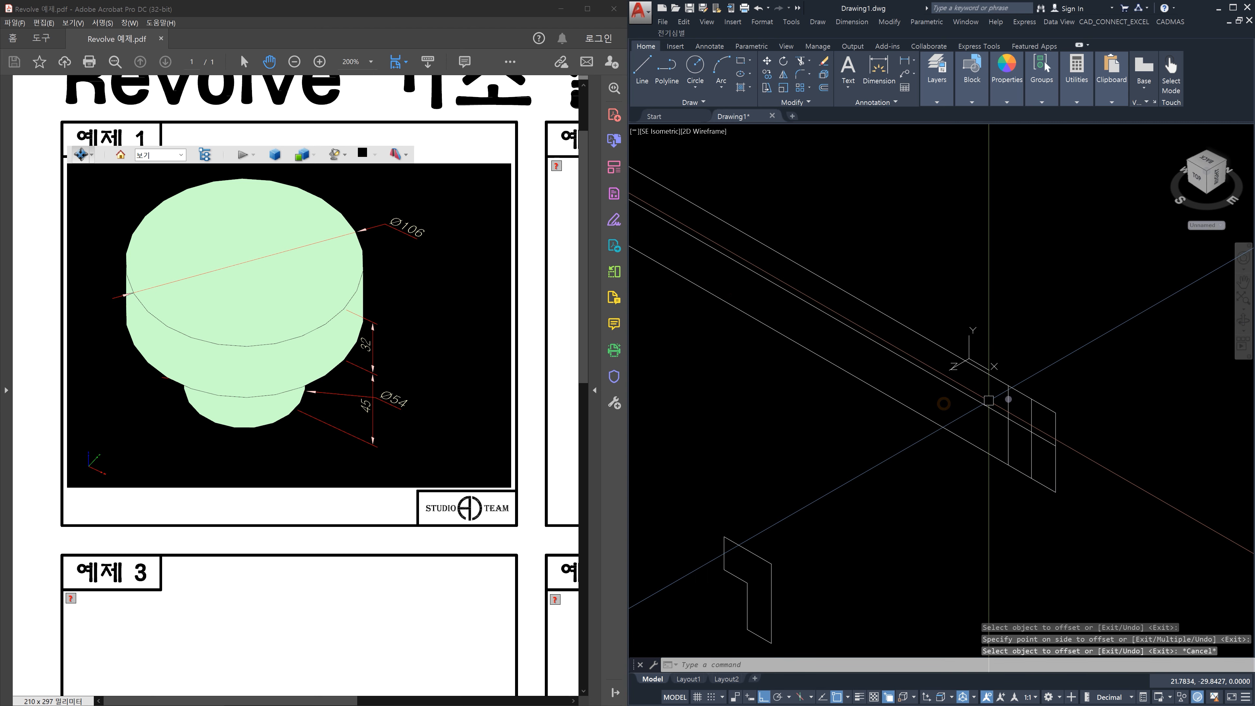
# Step: Trim the long lines extending beyond the outer vertical line and the excess segments inside the head of the new half-section
pyautogui.write('tr')
pyautogui.press('Return')
pyautogui.scroll(6, 1013, 401)
pyautogui.click(1015, 518)
pyautogui.click(969, 256)
pyautogui.press('Return')
pyautogui.click(954, 552)
pyautogui.click(916, 279)
pyautogui.click(1014, 567)
pyautogui.click(949, 541)
pyautogui.click(1146, 589)
pyautogui.click(1129, 529)
pyautogui.click(1118, 494)
pyautogui.click(1076, 465)
pyautogui.press('Escape')
# Step: Trim the leftover segments around the stem and shoulder, leaving one closed stepped half-section
pyautogui.moveTo(1137, 547); pyautogui.dragTo(1140, 253, button='middle')
pyautogui.press('Escape')
pyautogui.press('Escape')
pyautogui.moveTo(1118, 340); pyautogui.dragTo(1076, 329, button='middle')
pyautogui.write('tr')
pyautogui.press('Return')
pyautogui.click(1074, 367)
pyautogui.click(1022, 287)
pyautogui.press('Return')
pyautogui.click(1011, 431)
pyautogui.click(990, 305)
pyautogui.click(1113, 292)
pyautogui.scroll(-8, 1111, 289)
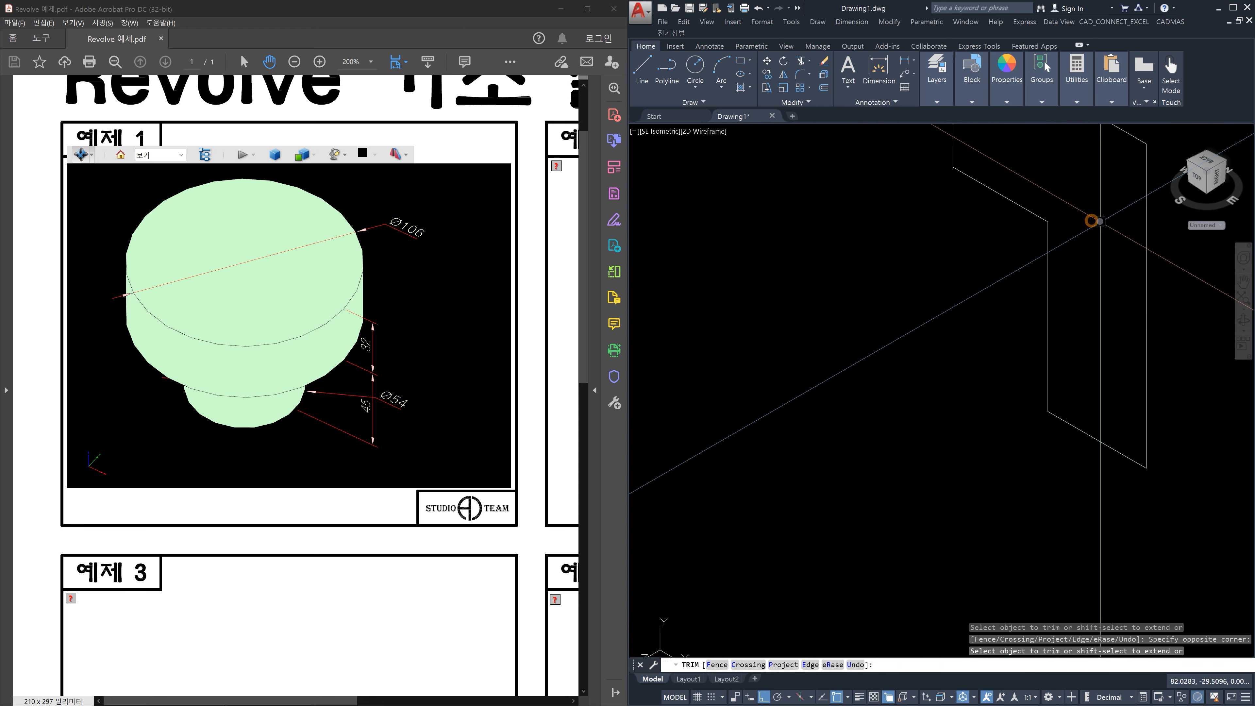
pyautogui.press('Escape')
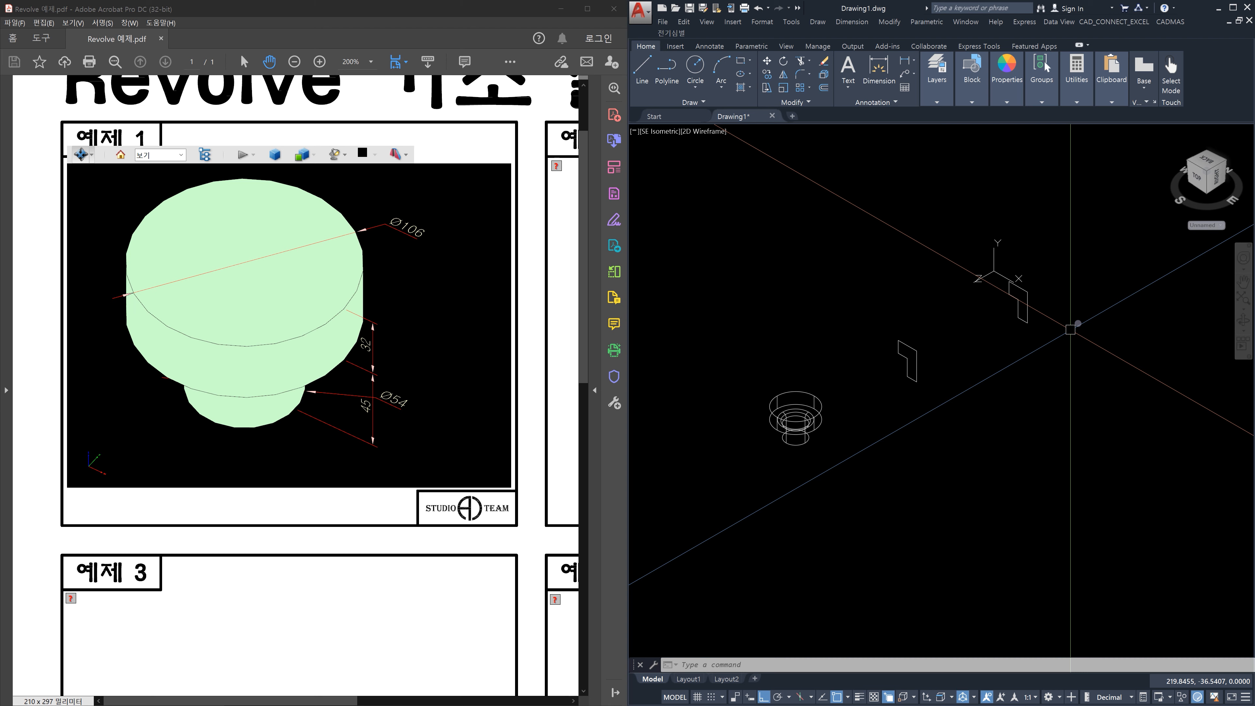
# Step: Return the UCS to World
pyautogui.write('ucs')
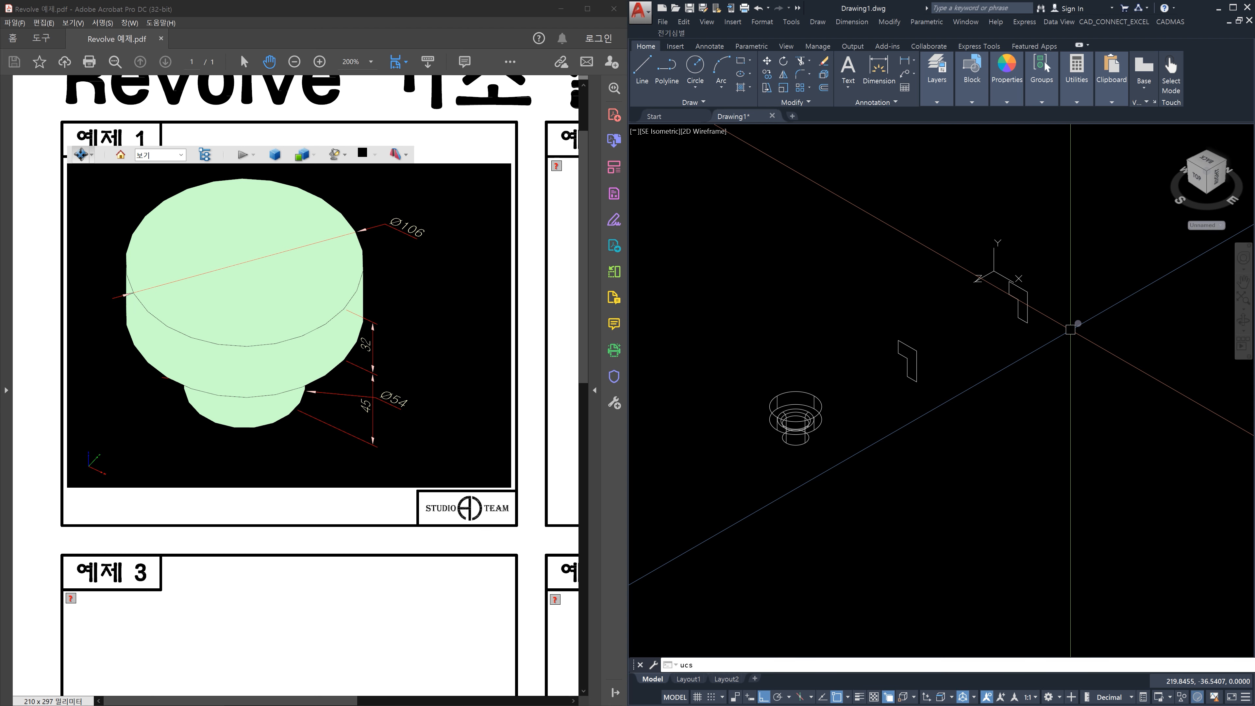
pyautogui.press('Return')
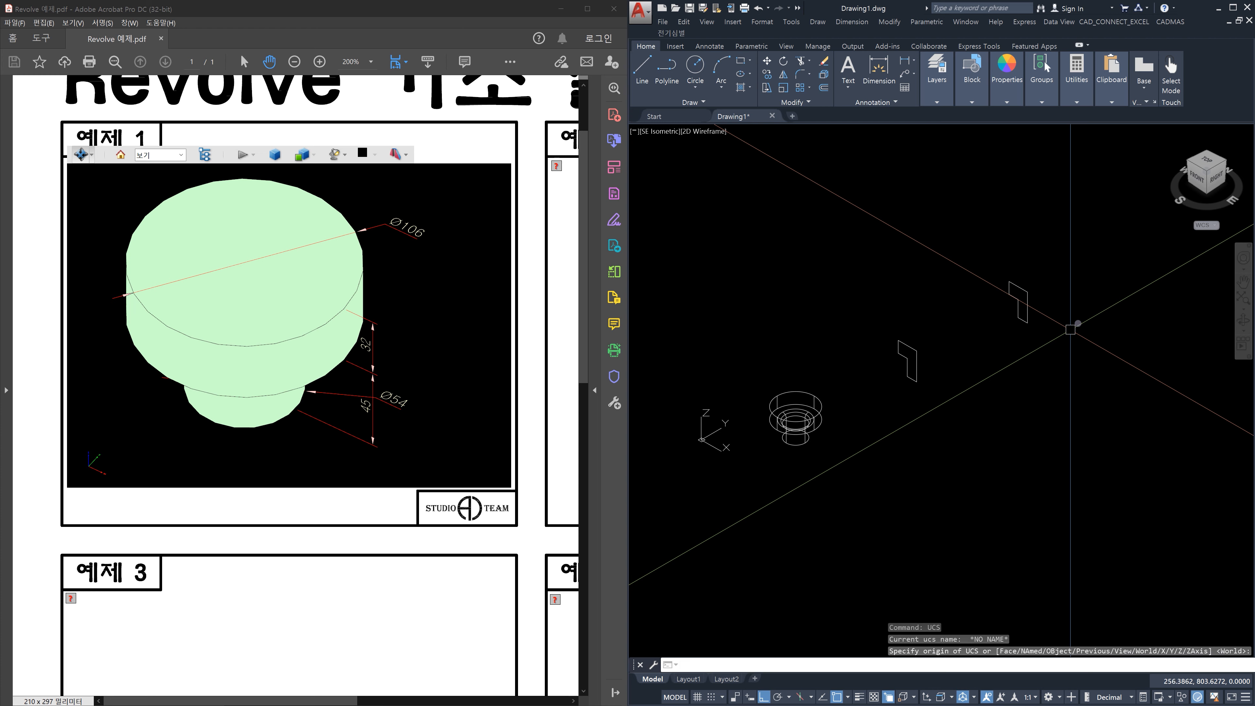
pyautogui.scroll(5, 1013, 331)
pyautogui.moveTo(1009, 323); pyautogui.dragTo(1055, 323, button='middle')
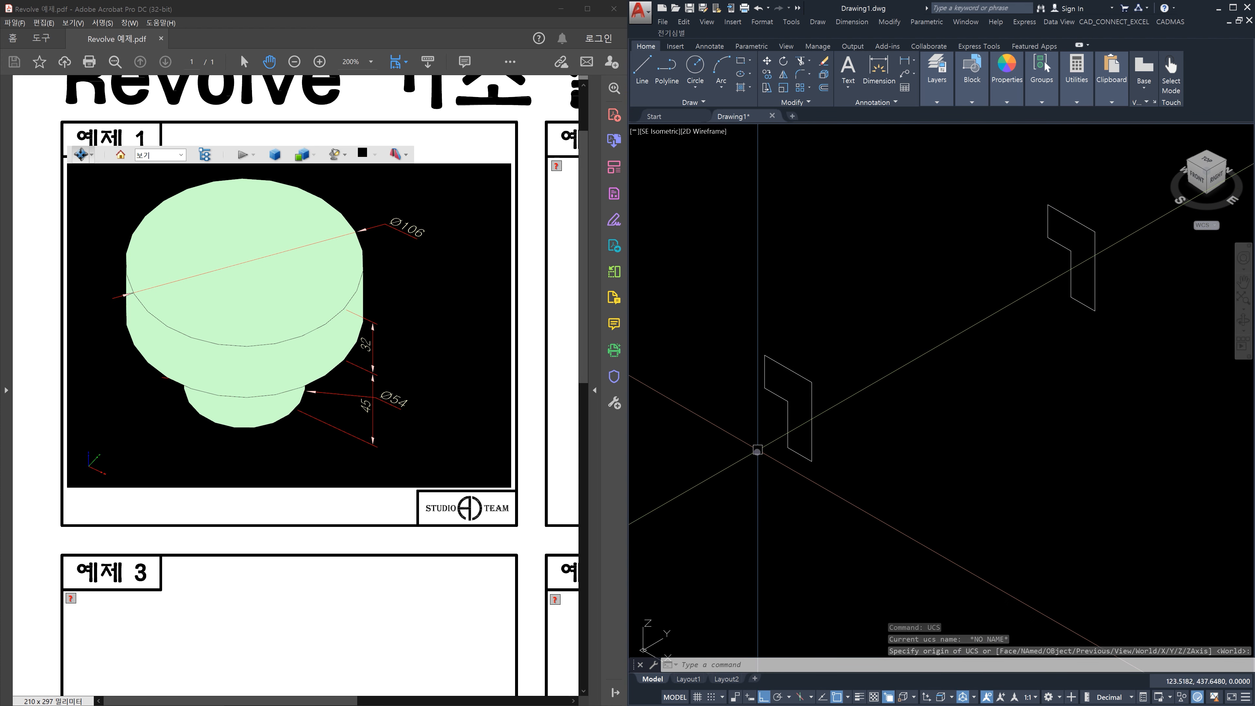
# Step: Examine the lines of both stepped profiles by repeatedly selecting each outline
pyautogui.click(848, 491)
pyautogui.click(721, 312)
pyautogui.click(1147, 370)
pyautogui.click(1032, 175)
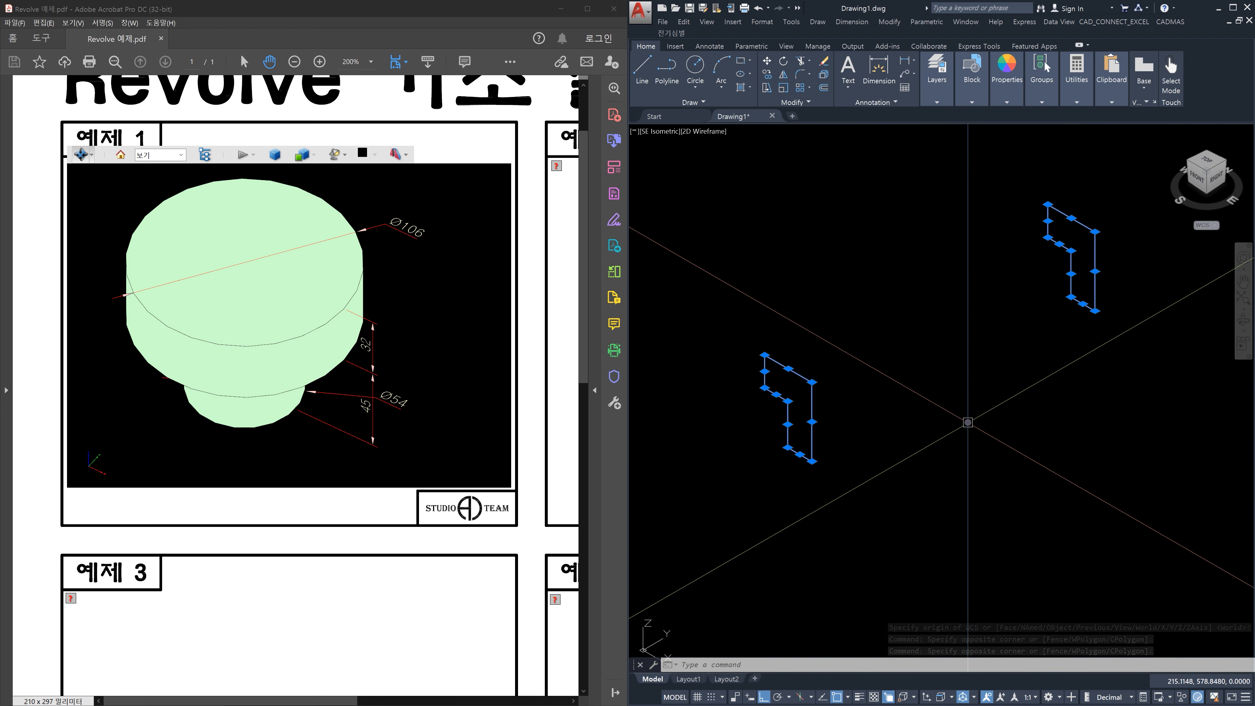
pyautogui.press('Escape')
pyautogui.click(865, 487)
pyautogui.click(722, 339)
pyautogui.click(1125, 378)
pyautogui.click(1017, 188)
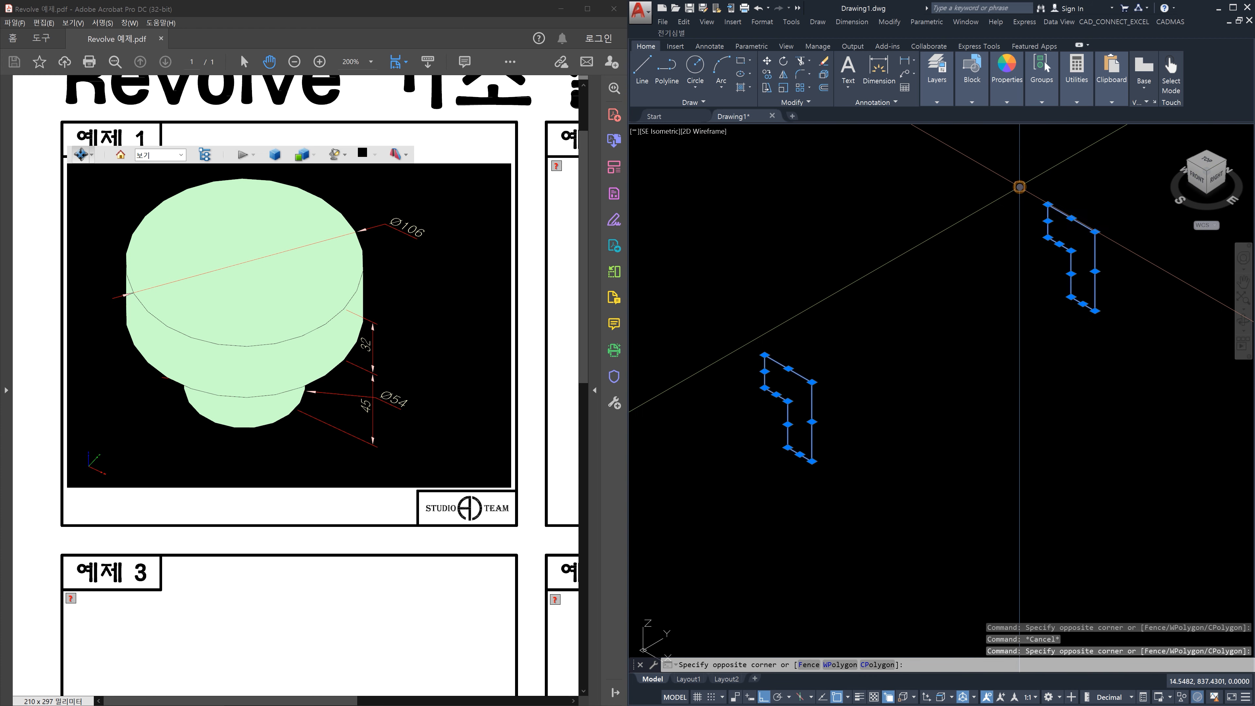
pyautogui.press('Escape')
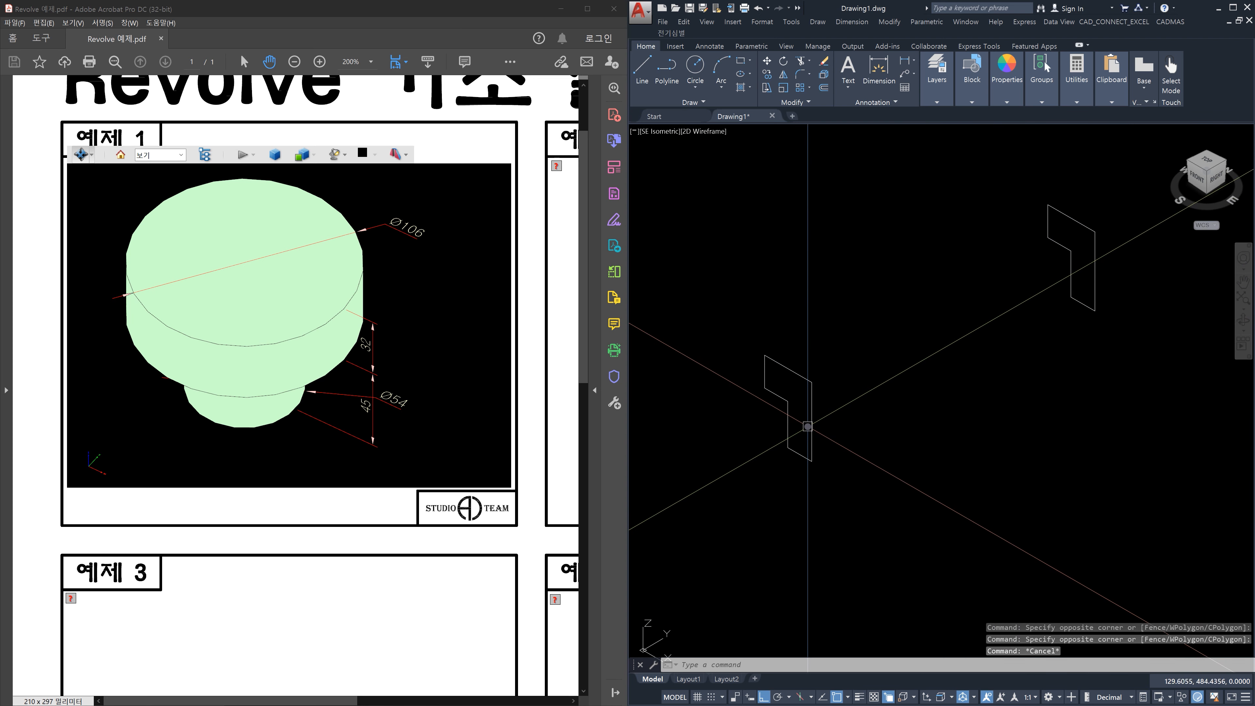
# Step: Examine the inner shoulder corner of the first profile with a selection window around it
pyautogui.scroll(-2, 821, 430)
pyautogui.scroll(6, 795, 410)
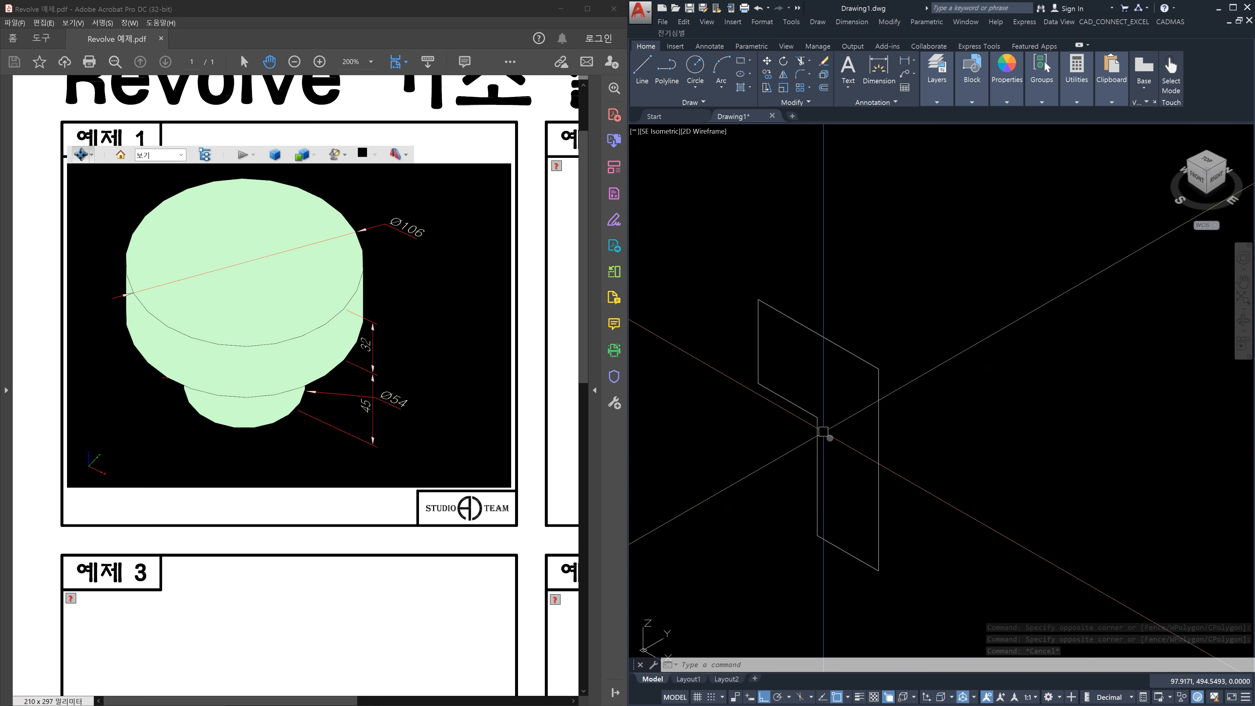
pyautogui.click(826, 434)
pyautogui.click(791, 382)
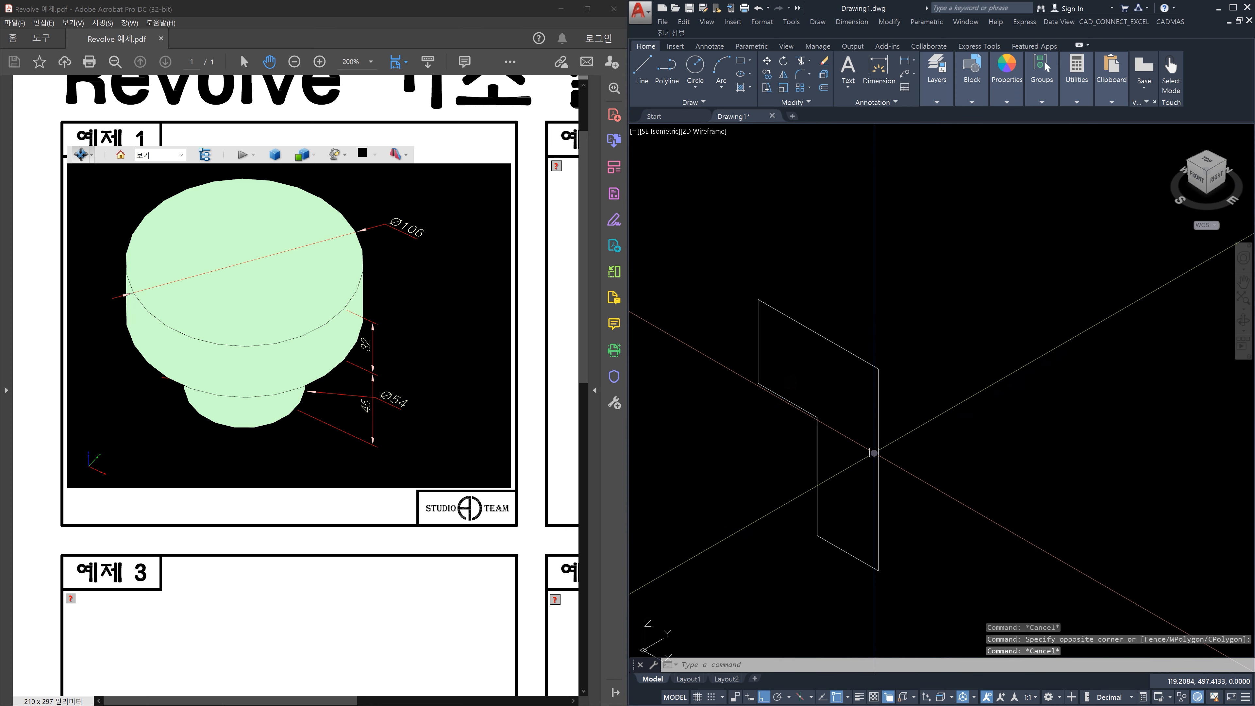
pyautogui.press('Escape')
pyautogui.press('Escape')
pyautogui.press('Escape')
# Step: Fillet the inner shoulder corner of the second stepped profile with a radius of 10
pyautogui.scroll(-2, 873, 449)
pyautogui.scroll(-2, 873, 450)
pyautogui.scroll(2, 1010, 390)
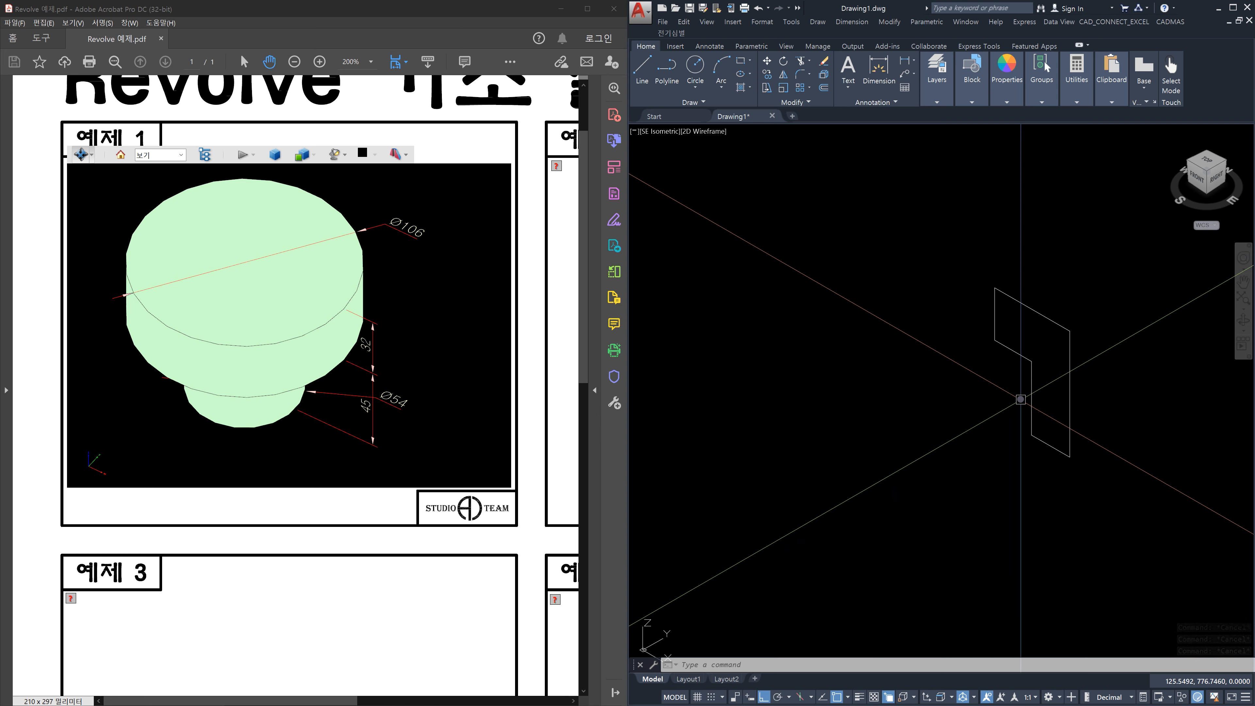
pyautogui.write('f')
pyautogui.press('Return')
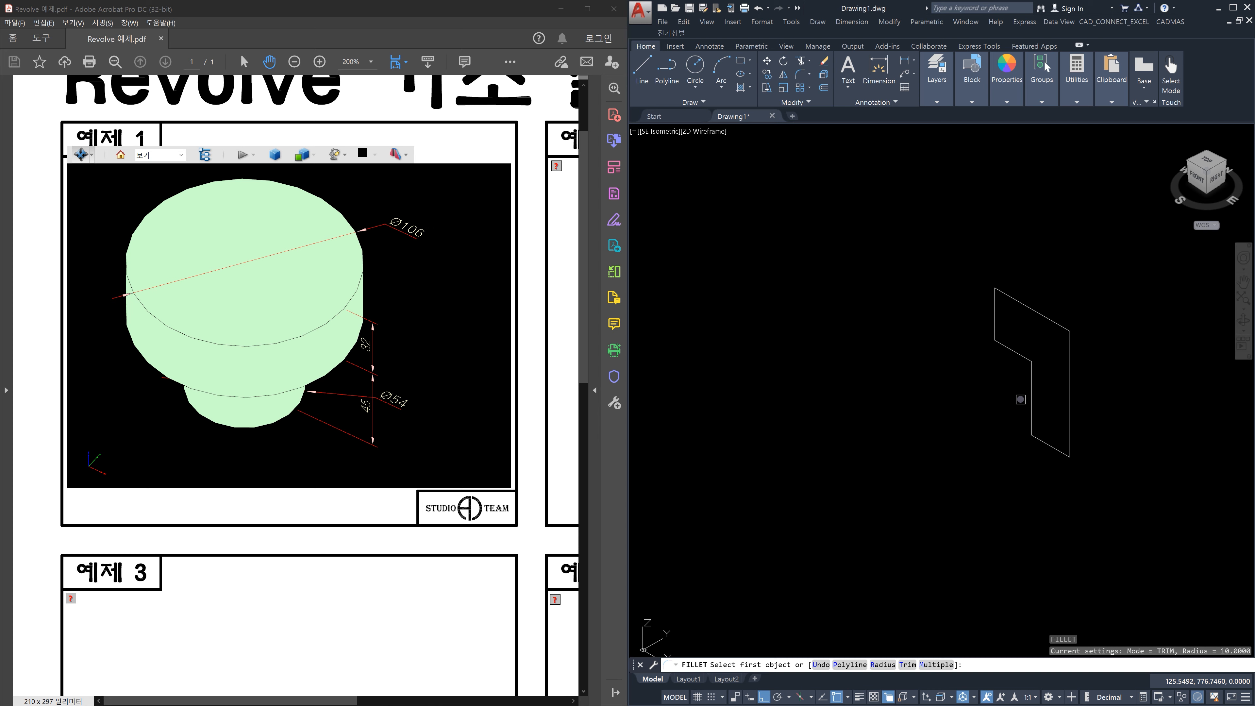
pyautogui.press('Return')
pyautogui.write('10')
pyautogui.press('Return')
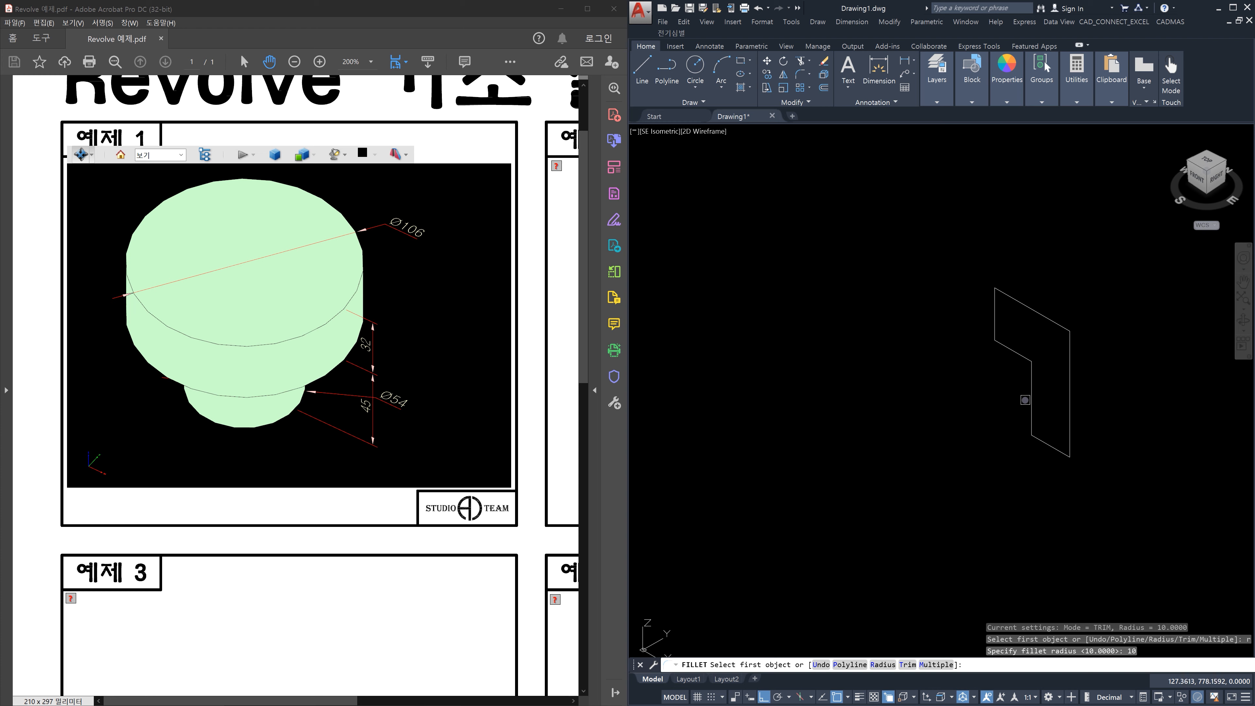
pyautogui.click(1030, 384)
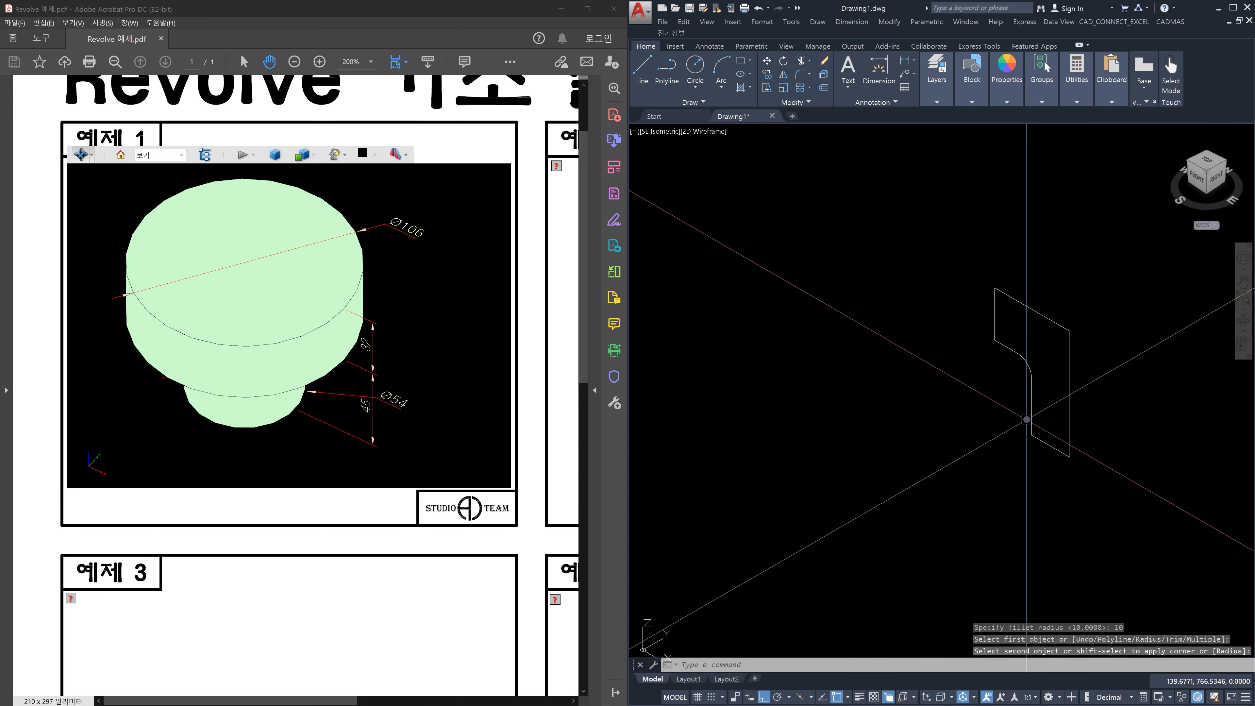
# Step: Compare the filleted profile with the sharp-cornered one by window-selecting each outline and clearing the selection
pyautogui.scroll(-3, 1026, 420)
pyautogui.scroll(3, 1033, 429)
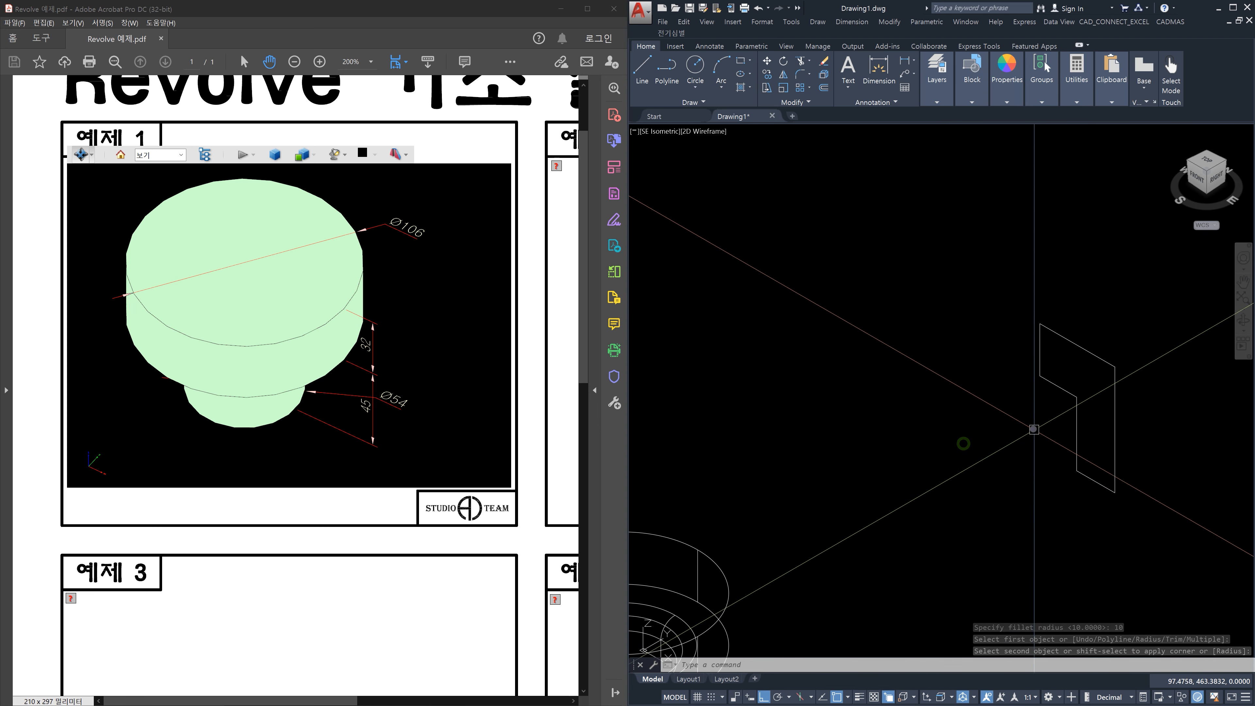
pyautogui.moveTo(1090, 404); pyautogui.dragTo(854, 454, button='middle')
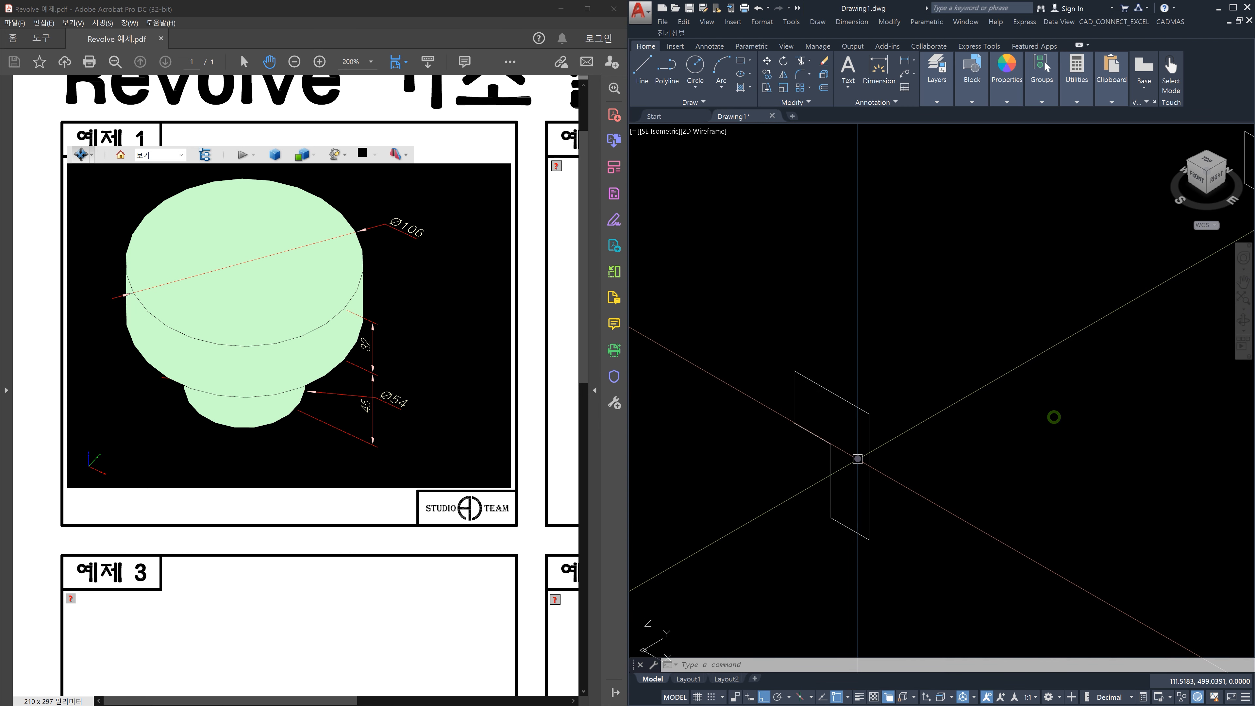
pyautogui.scroll(-3, 870, 471)
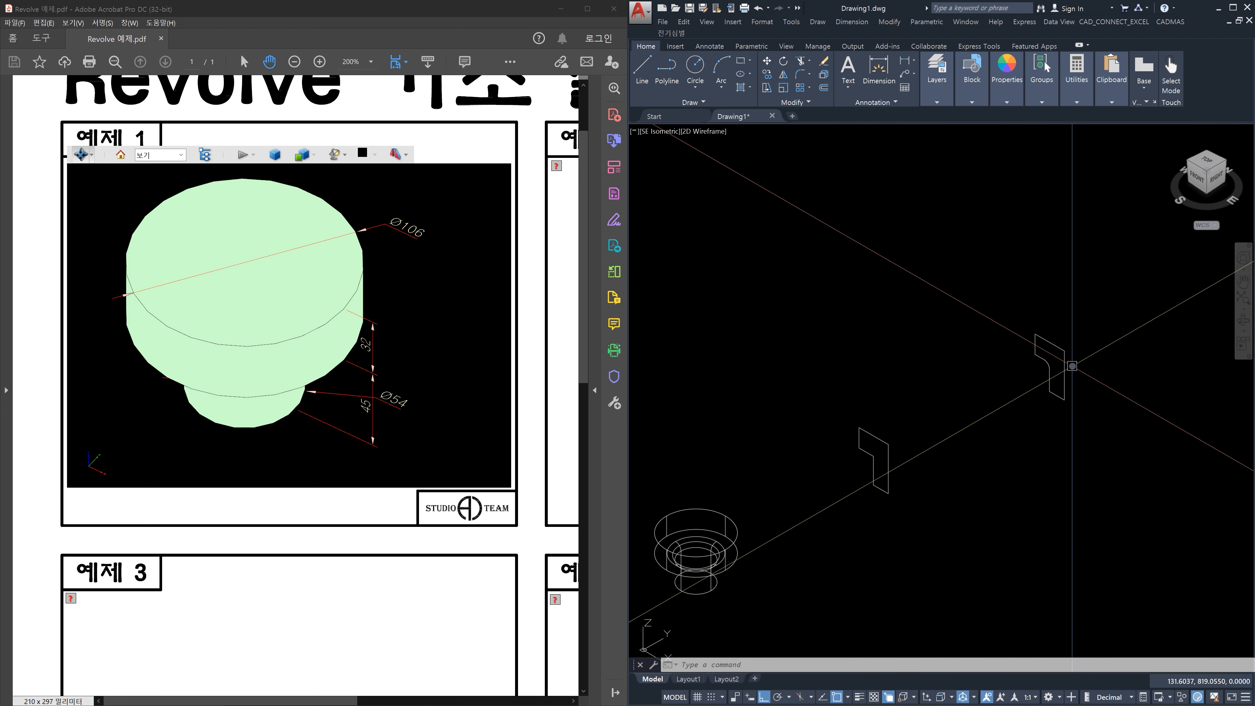
pyautogui.click(1006, 318)
pyautogui.click(1118, 454)
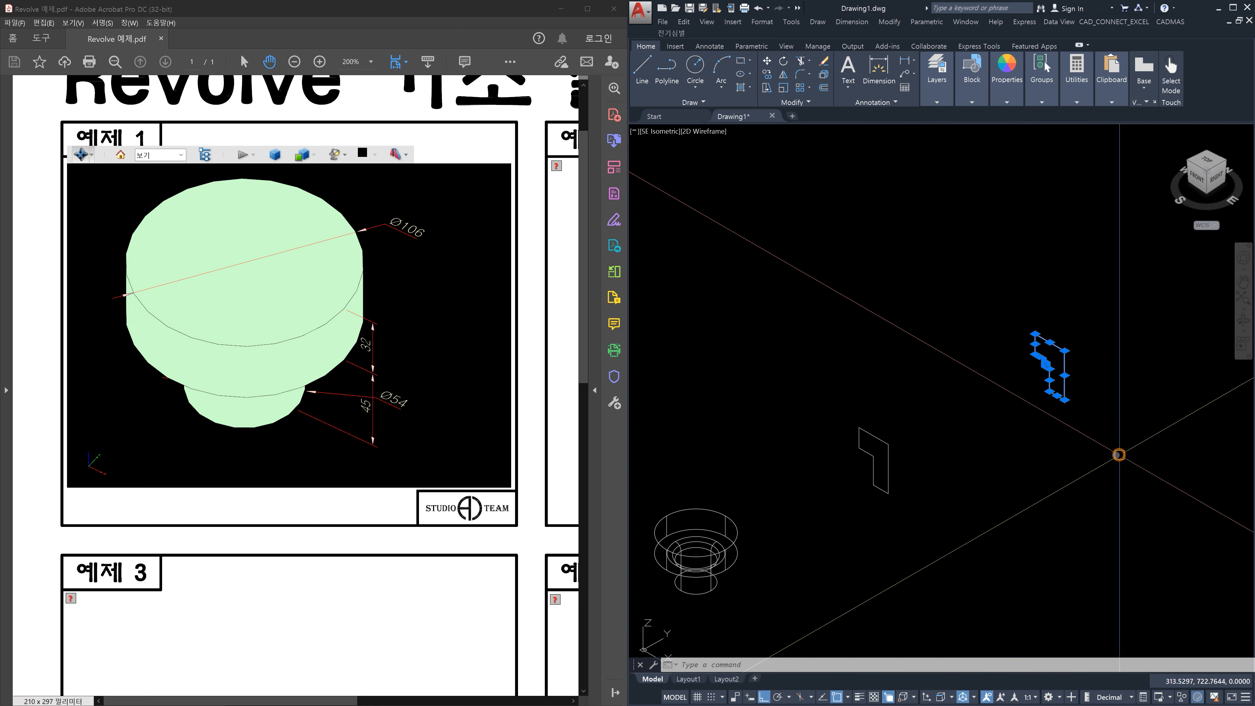
pyautogui.click(845, 410)
pyautogui.click(915, 513)
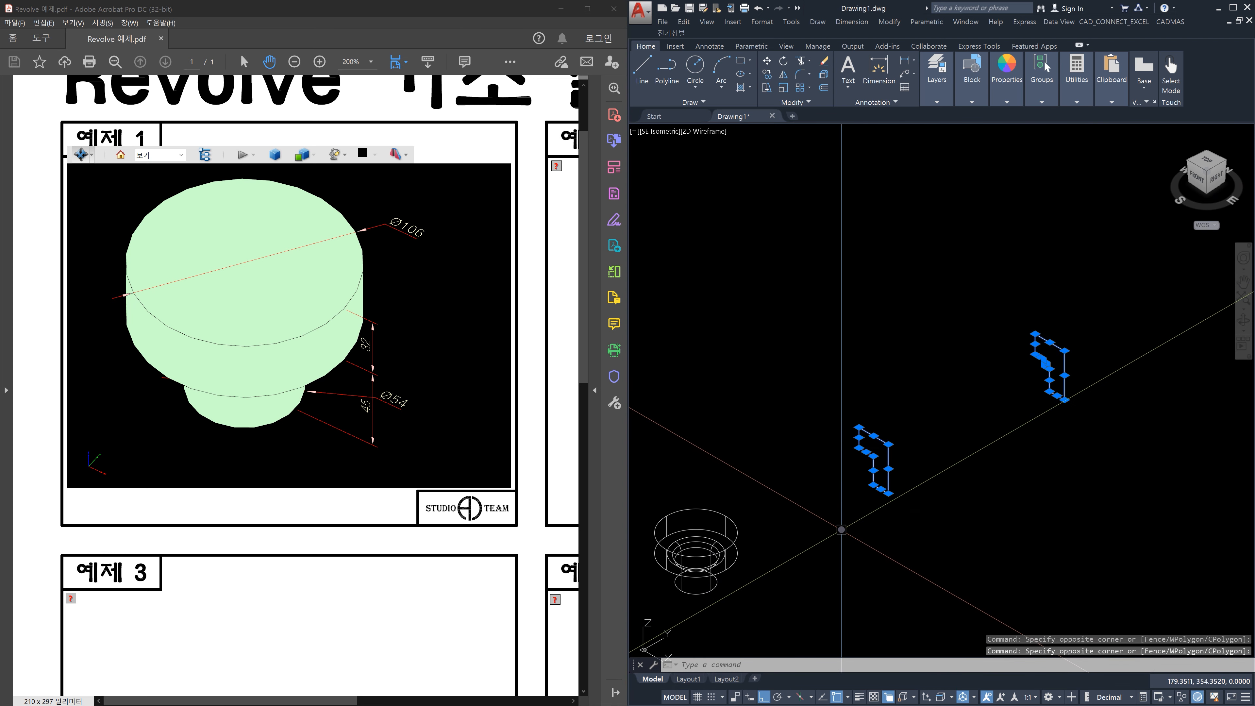
pyautogui.press('Escape')
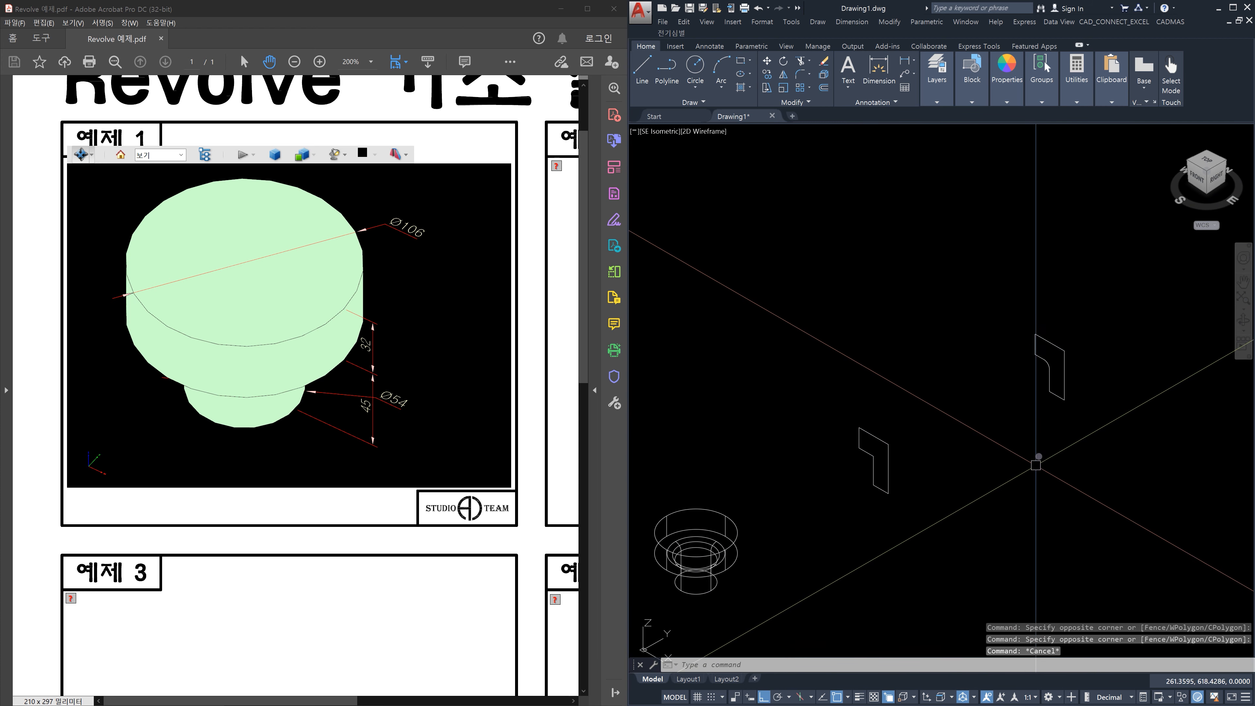
pyautogui.click(1020, 319)
pyautogui.click(1113, 443)
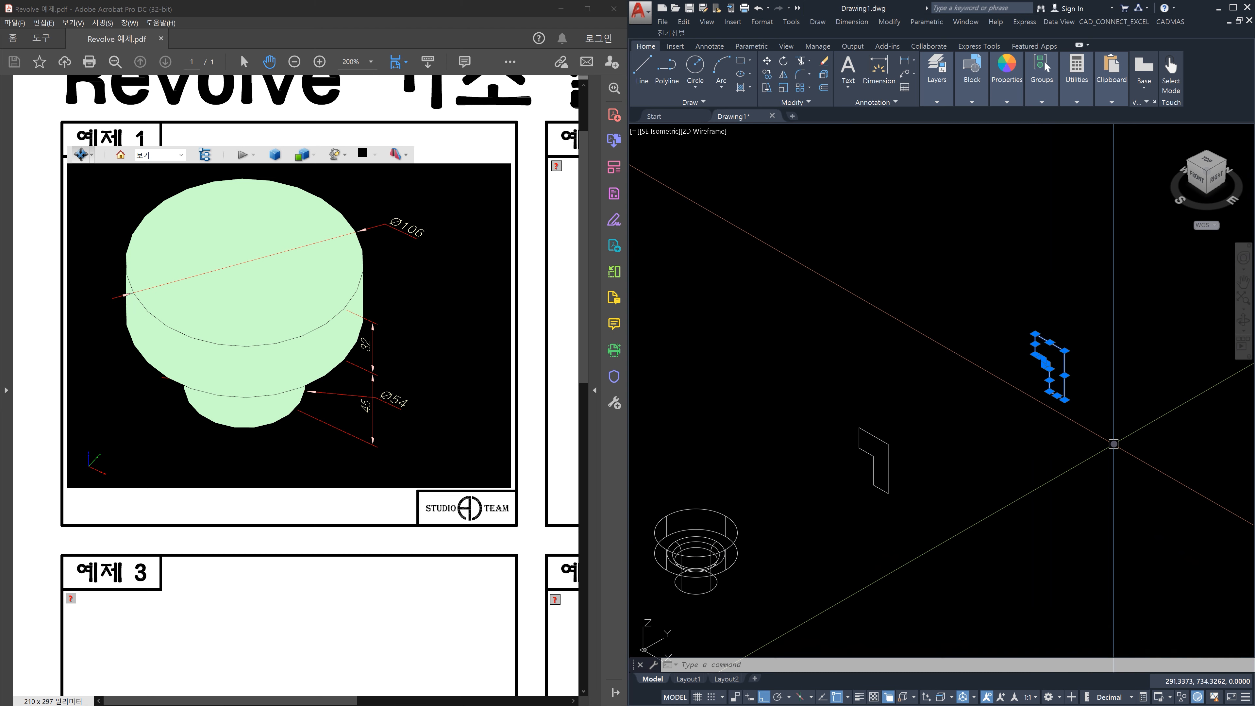
pyautogui.press('Escape')
pyautogui.press('Escape')
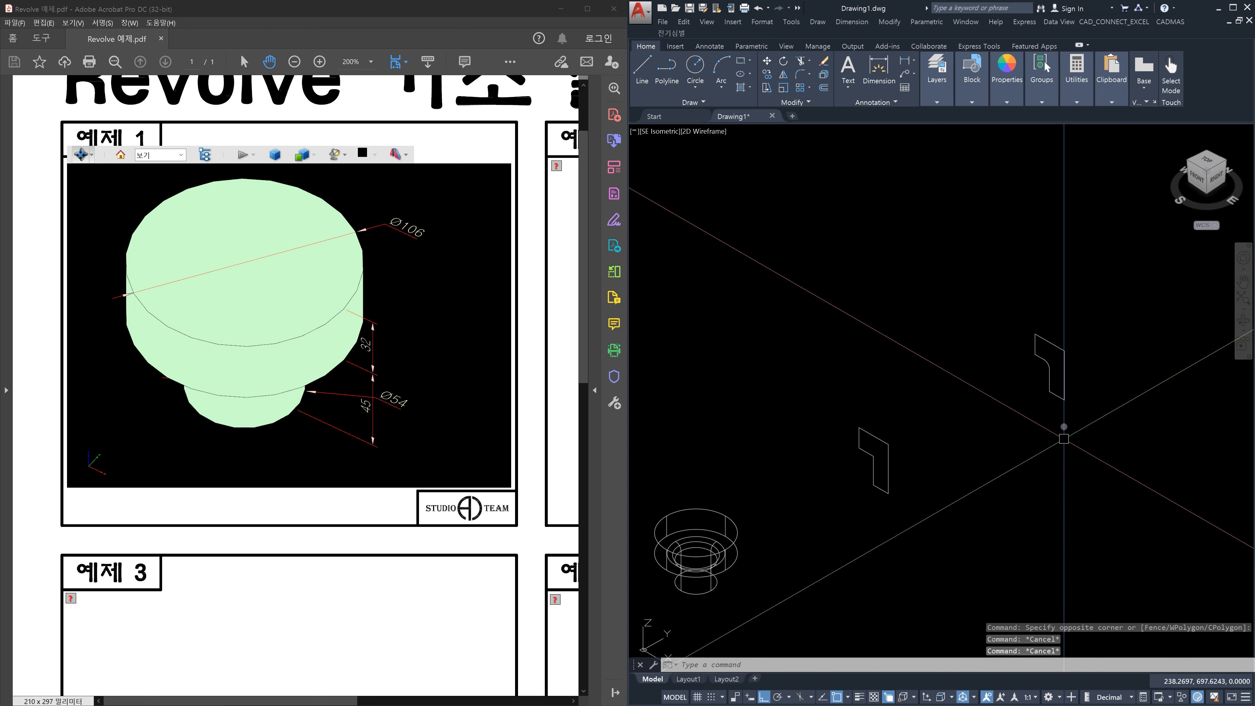
# Step: Convert the closed outline of the filleted profile into a region and check that it selects as one object
pyautogui.moveTo(1095, 388); pyautogui.dragTo(1024, 394, button='middle')
pyautogui.scroll(2, 1000, 349)
pyautogui.press('Escape')
pyautogui.write('reg')
pyautogui.press('Return')
pyautogui.click(895, 307)
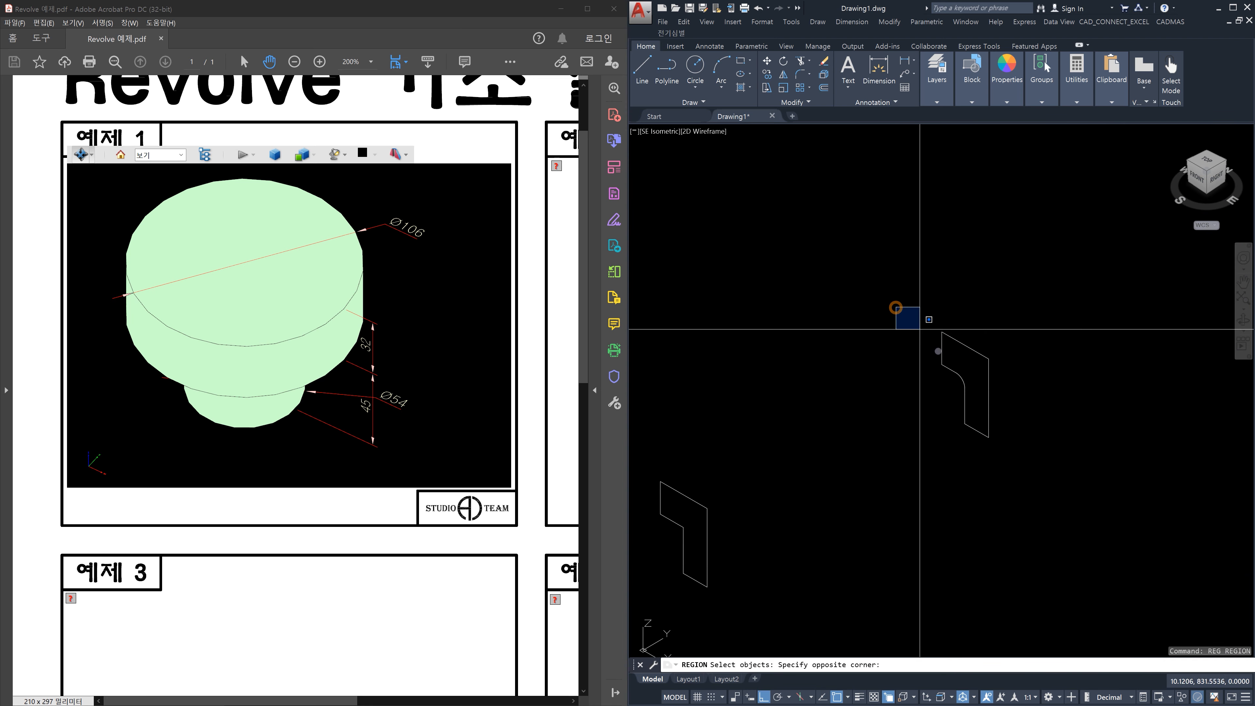
pyautogui.click(1058, 468)
pyautogui.press('Return')
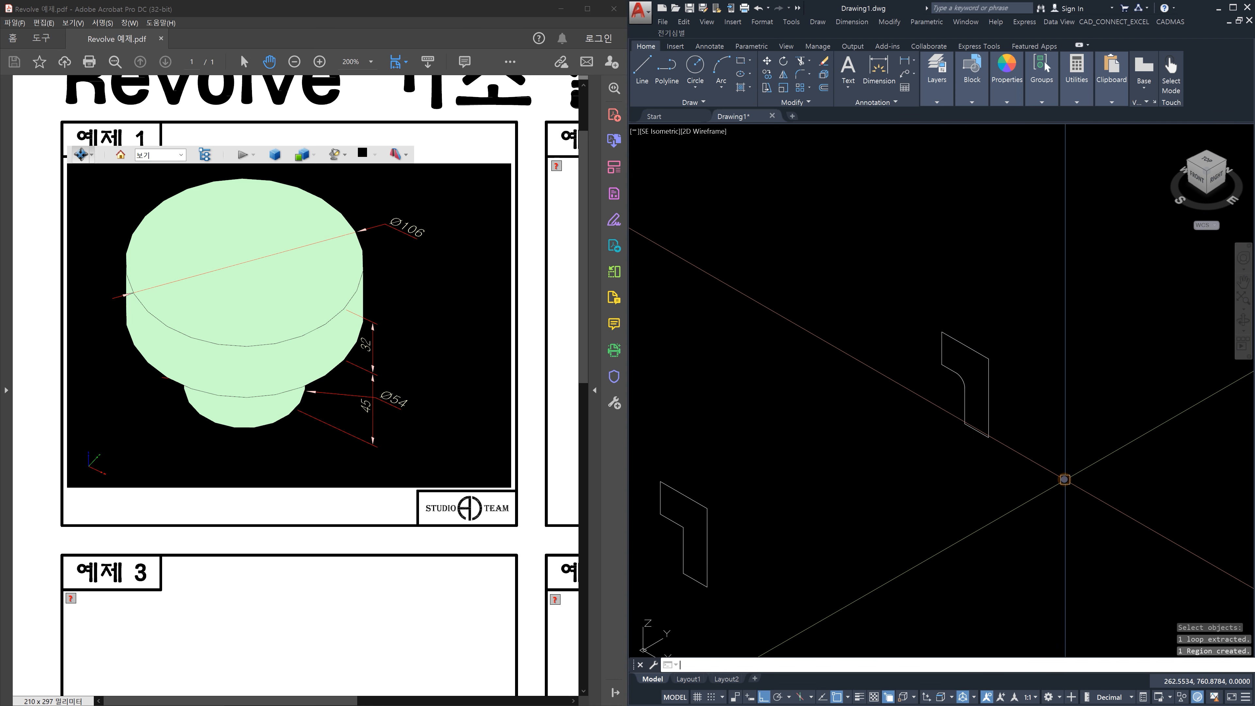
pyautogui.click(988, 408)
pyautogui.press('Escape')
pyautogui.press('Escape')
# Step: Start a Revolve of the filleted region, defining the axis from the lower to the upper endpoint of its long vertical edge
pyautogui.write('re')
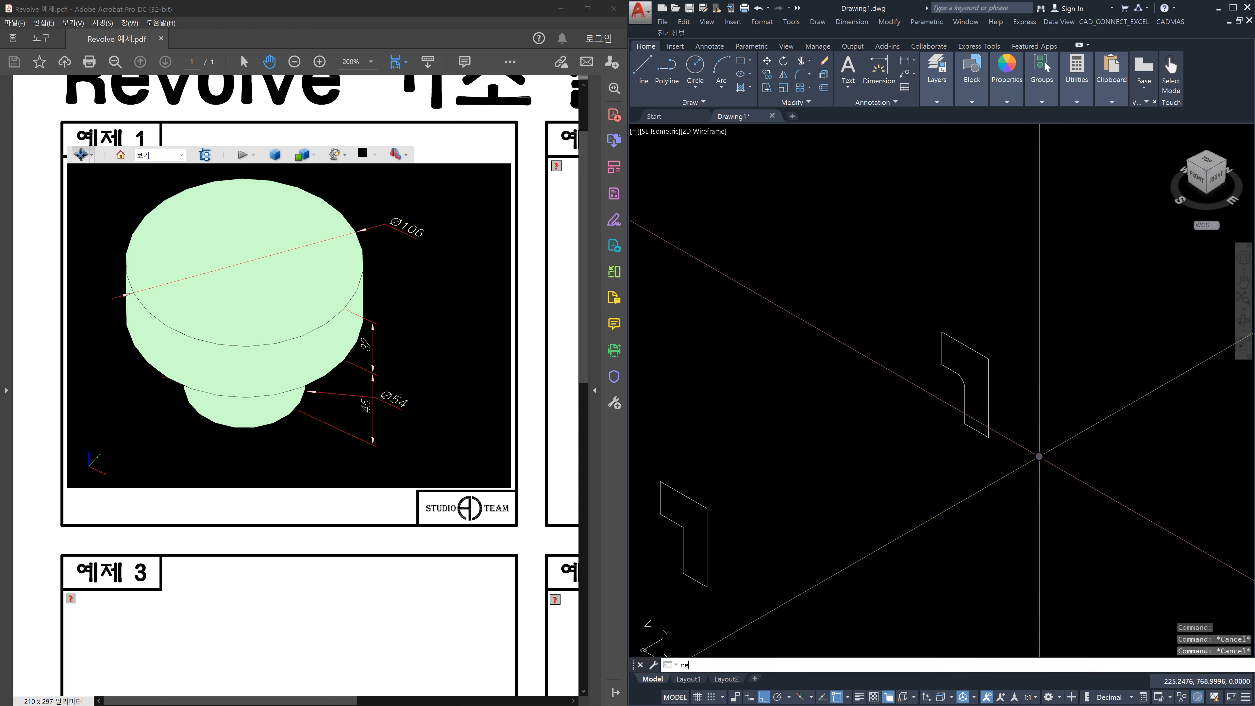
pyautogui.write('v')
pyautogui.press('Return')
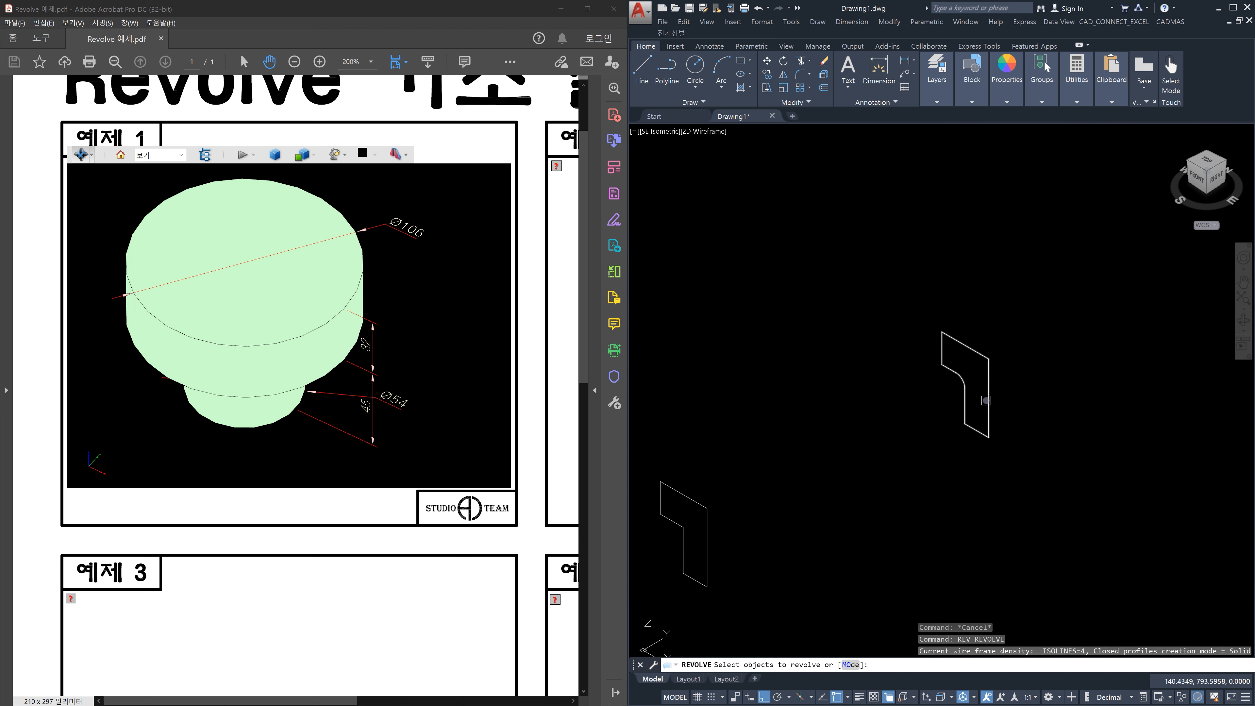
pyautogui.click(986, 400)
pyautogui.press('Return')
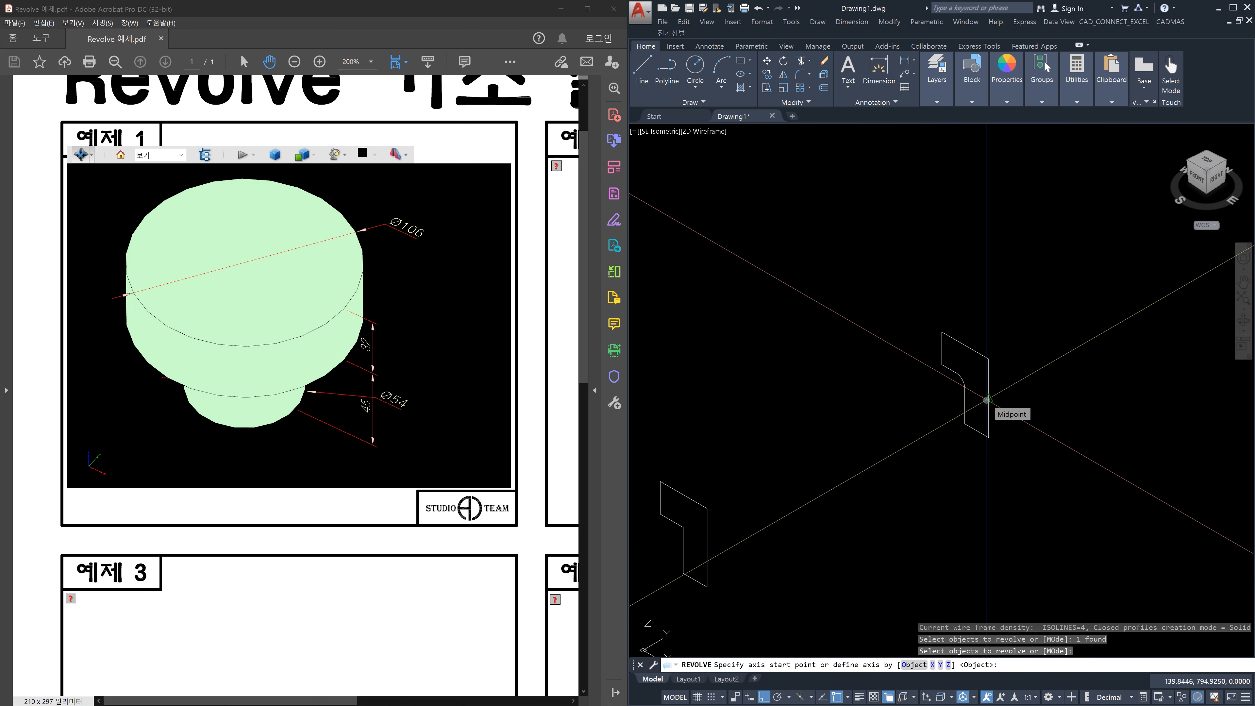
pyautogui.scroll(2, 986, 400)
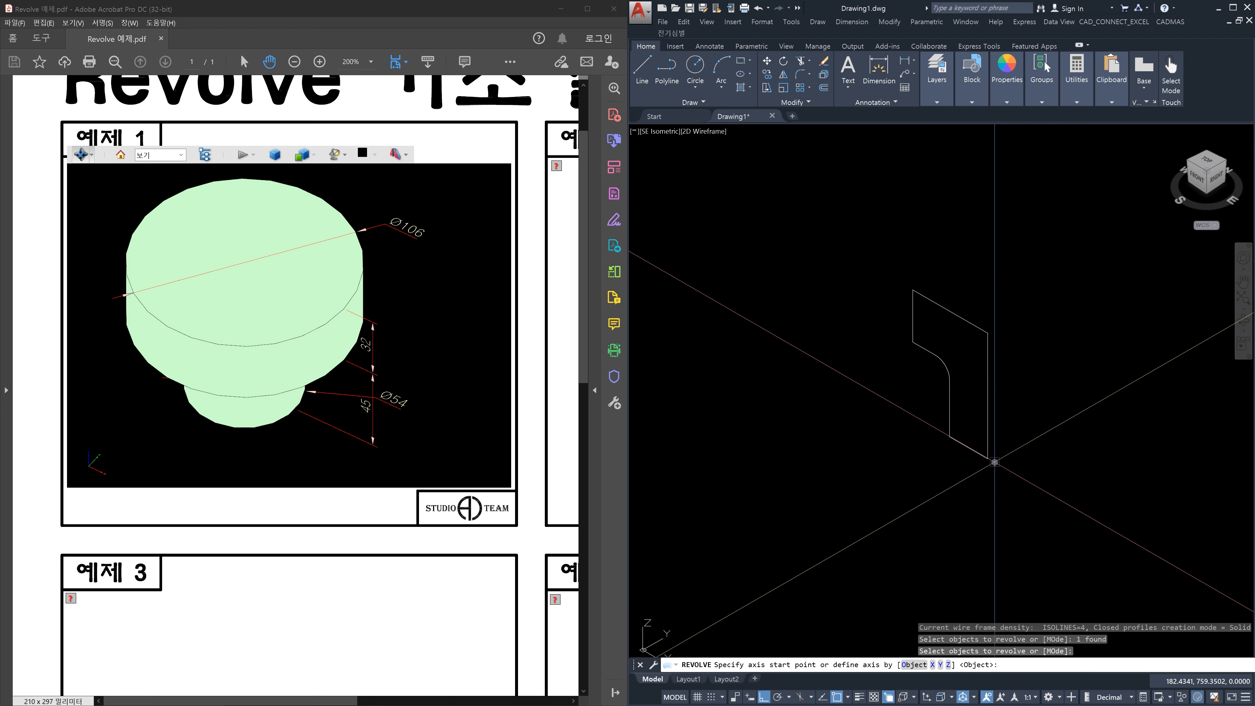
pyautogui.click(987, 457)
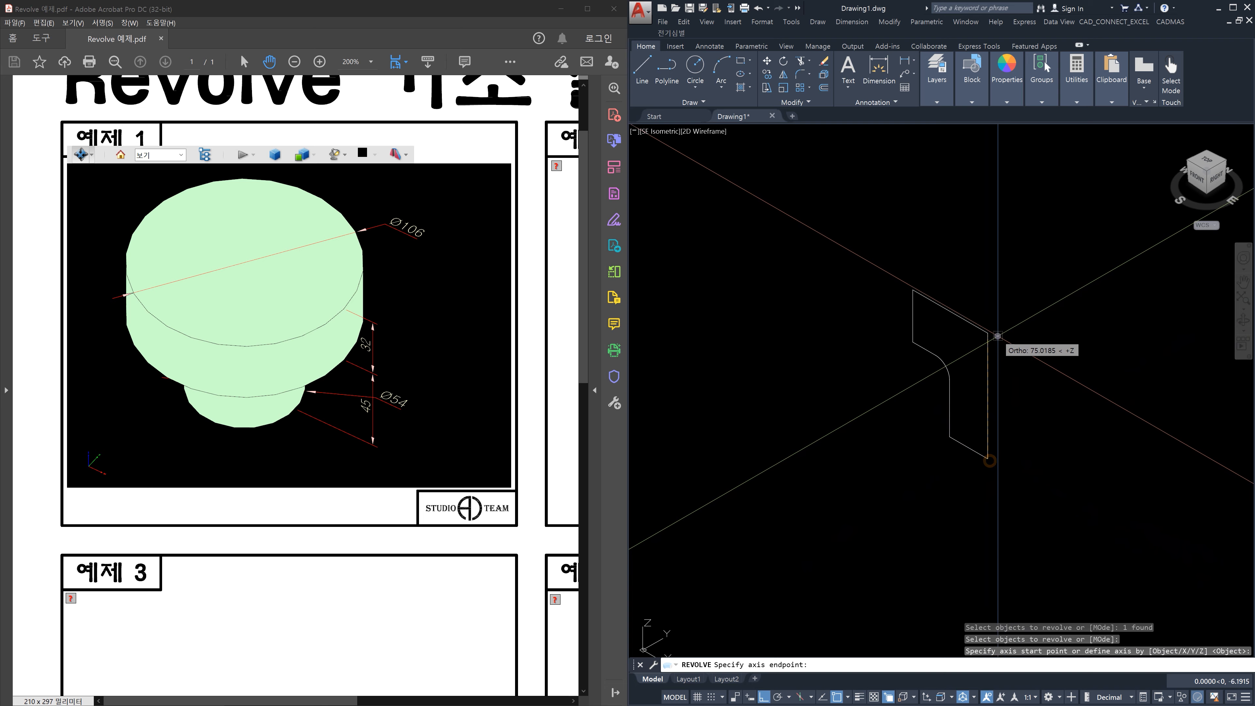
pyautogui.click(991, 336)
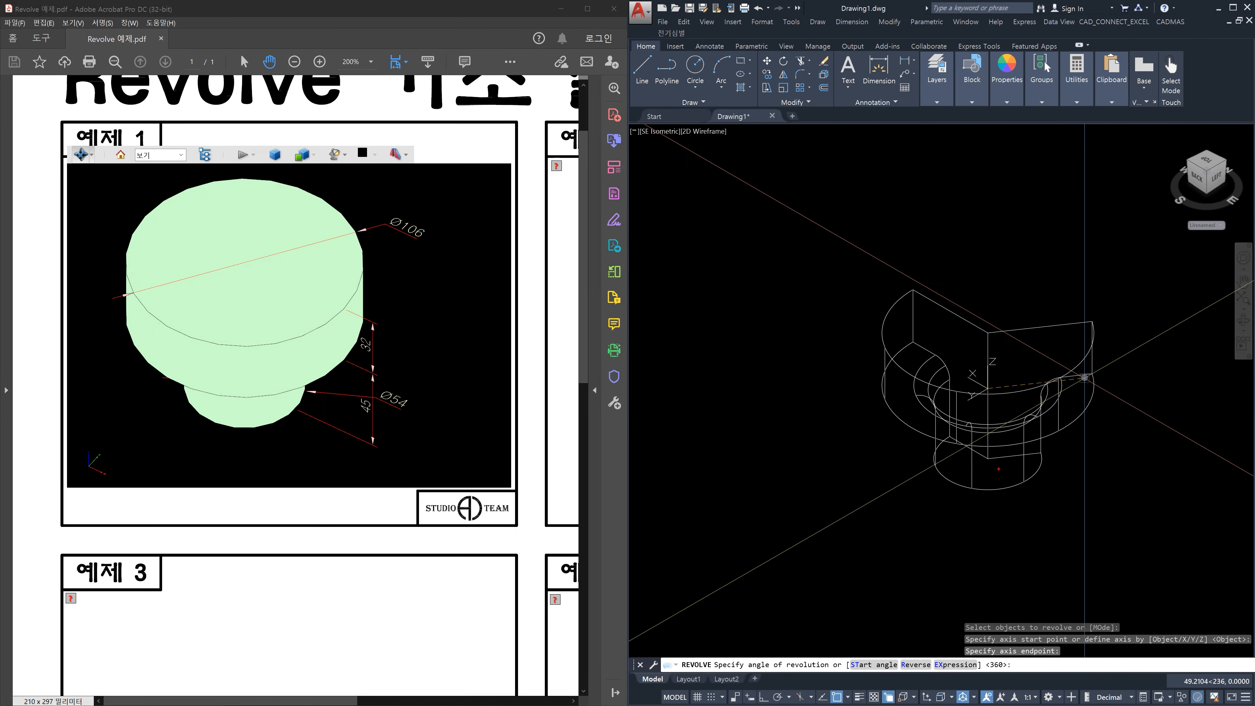
pyautogui.moveTo(978, 461)
pyautogui.mouseDown()
pyautogui.moveTo(992, 446)
pyautogui.moveTo(987, 472)
pyautogui.mouseUp()
pyautogui.moveTo(997, 336)
pyautogui.mouseDown()
pyautogui.moveTo(1000, 348)
pyautogui.moveTo(1001, 325)
pyautogui.mouseUp()
pyautogui.moveTo(1015, 468); pyautogui.dragTo(1012, 478)
pyautogui.moveTo(1018, 314); pyautogui.dragTo(1039, 327)
pyautogui.moveTo(989, 148)
pyautogui.mouseDown()
pyautogui.moveTo(989, 252)
pyautogui.moveTo(1008, 223)
pyautogui.mouseUp()
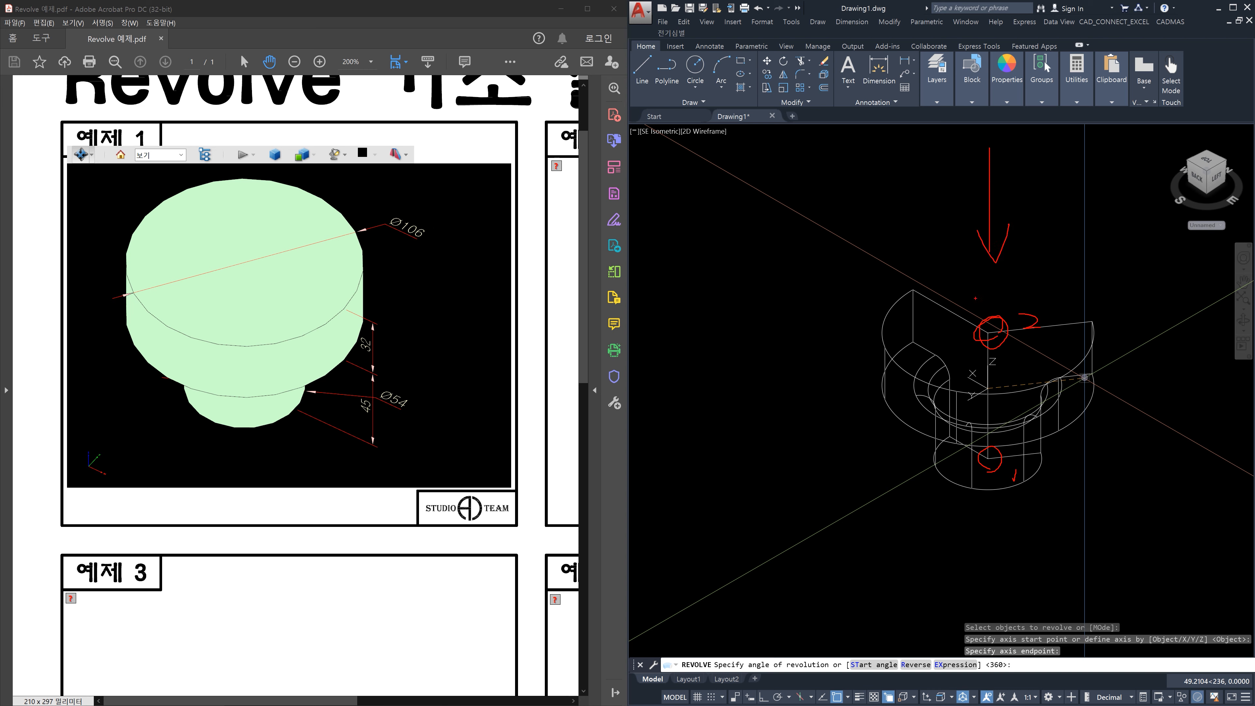
pyautogui.moveTo(973, 325)
pyautogui.mouseDown()
pyautogui.moveTo(915, 293)
pyautogui.moveTo(902, 252)
pyautogui.moveTo(922, 244)
pyautogui.mouseUp()
pyautogui.moveTo(939, 315)
pyautogui.mouseDown()
pyautogui.moveTo(927, 381)
pyautogui.moveTo(1059, 350)
pyautogui.mouseUp()
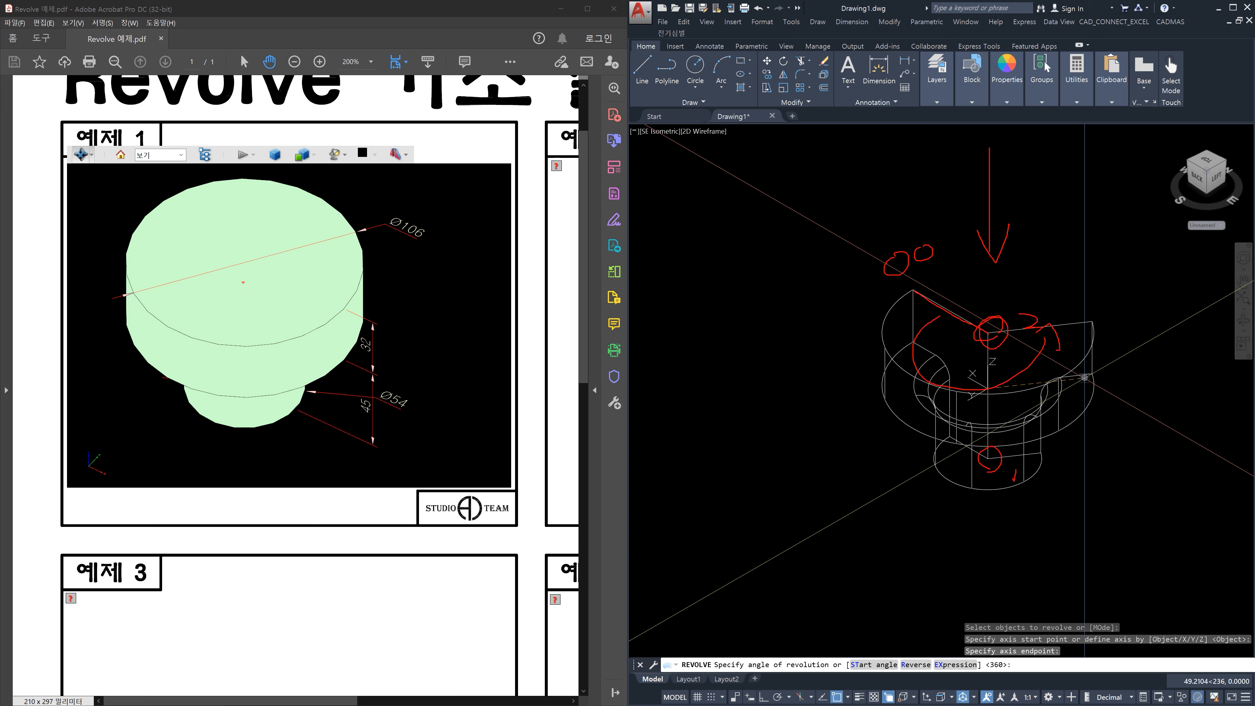
pyautogui.moveTo(251, 216)
pyautogui.mouseDown()
pyautogui.moveTo(236, 288)
pyautogui.moveTo(276, 210)
pyautogui.mouseUp()
pyautogui.moveTo(922, 319); pyautogui.dragTo(1037, 330)
pyautogui.moveTo(1004, 378)
pyautogui.mouseDown()
pyautogui.moveTo(1033, 358)
pyautogui.moveTo(1043, 326)
pyautogui.moveTo(1041, 371)
pyautogui.mouseUp()
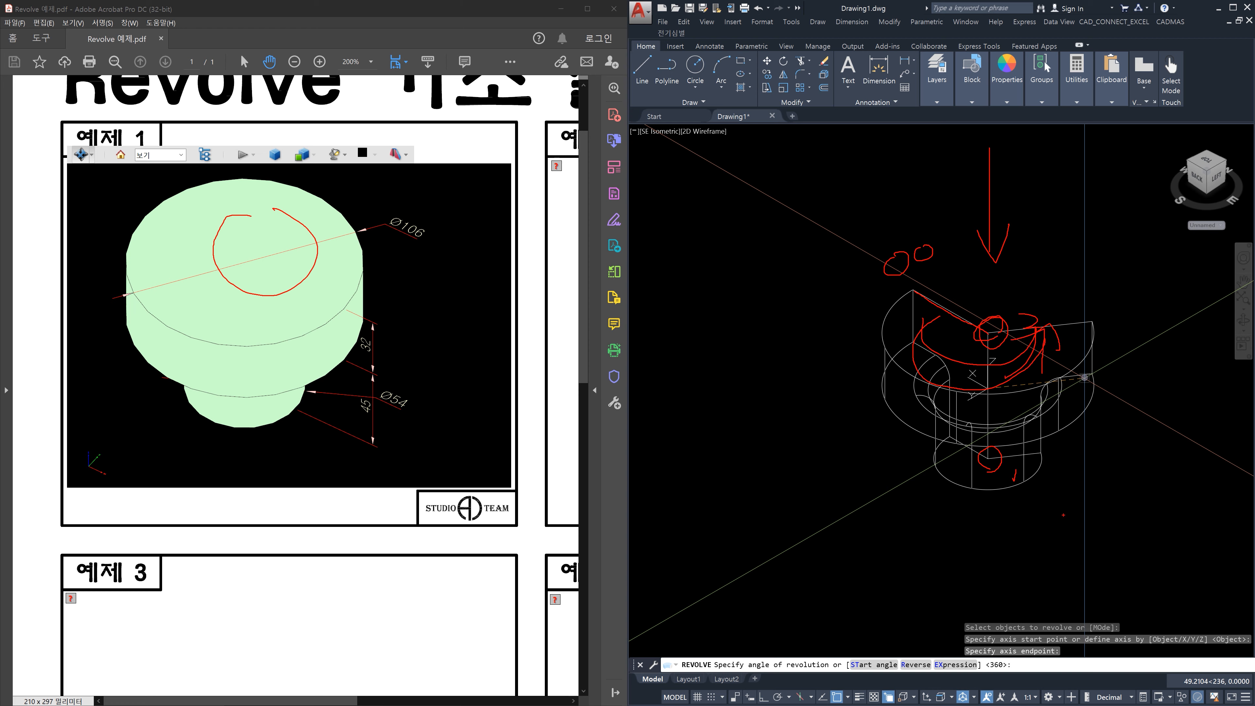
pyautogui.press('Escape')
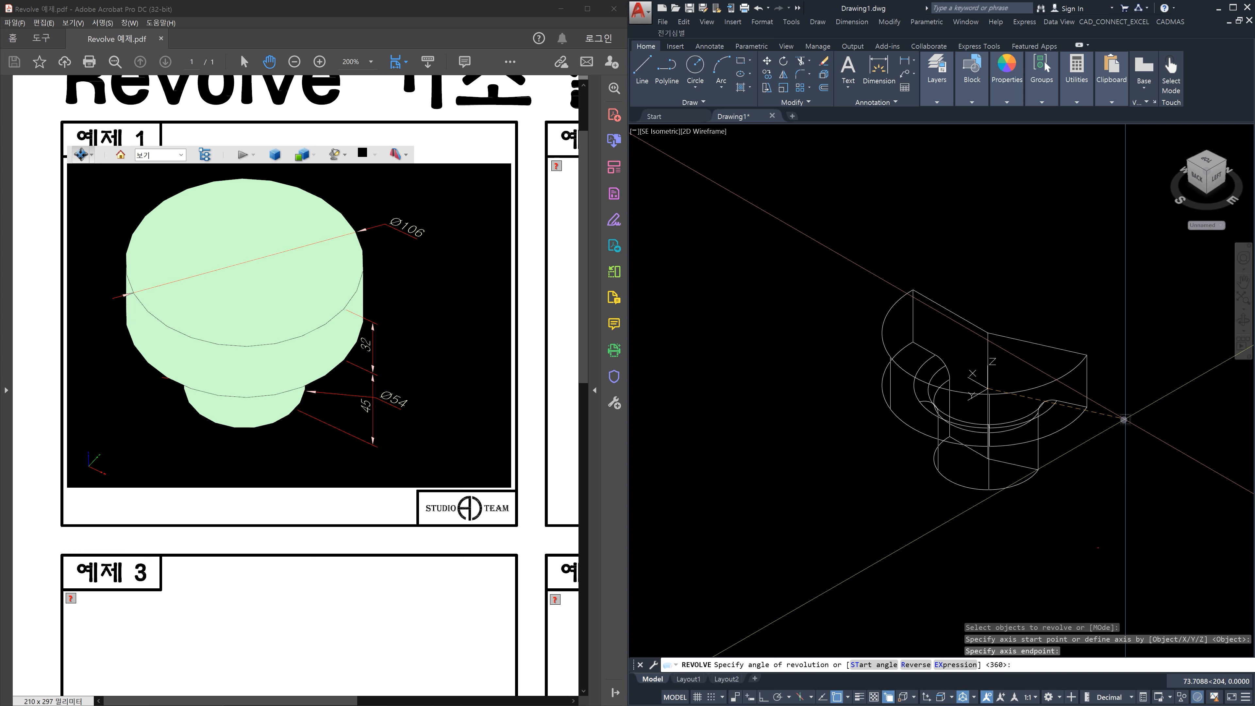
pyautogui.moveTo(982, 659)
pyautogui.keyDown('ctrl'); pyautogui.mouseDown()
pyautogui.moveTo(999, 677)
pyautogui.moveTo(1013, 671)
pyautogui.mouseUp(); pyautogui.keyUp('ctrl')
pyautogui.press('Escape')
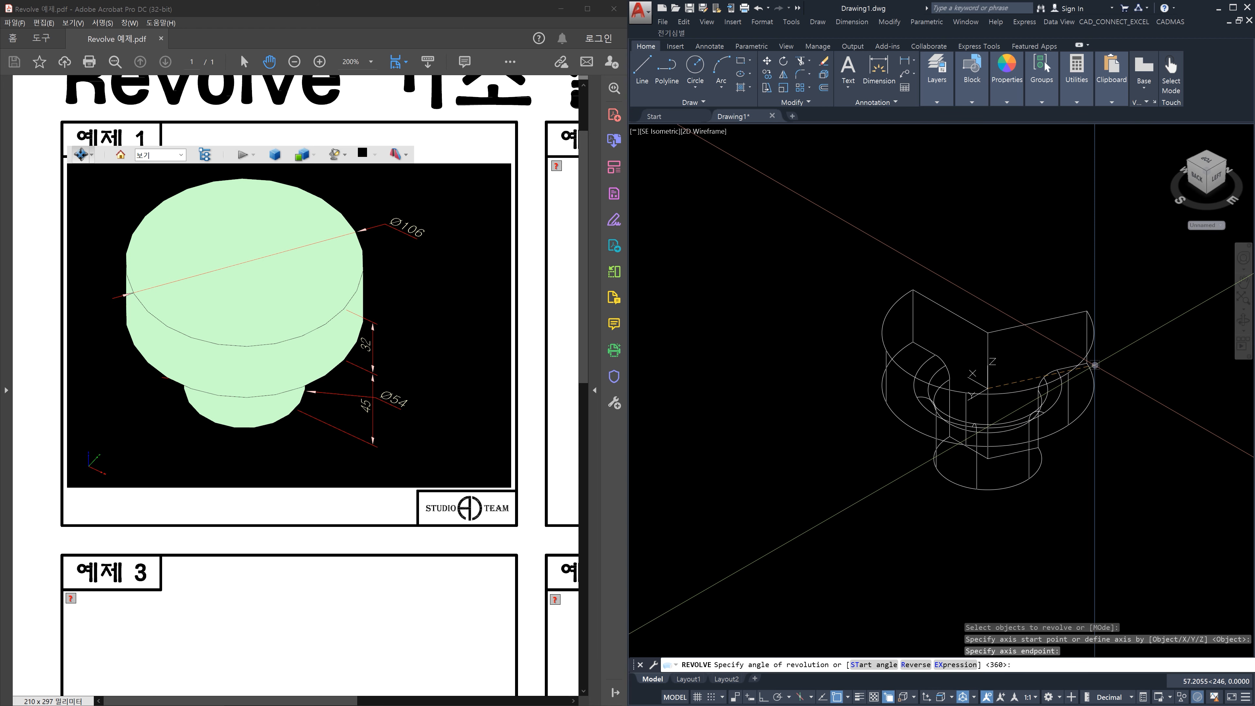
# Step: Complete the revolve of the filleted region with the full 360-degree angle
pyautogui.press('Return')
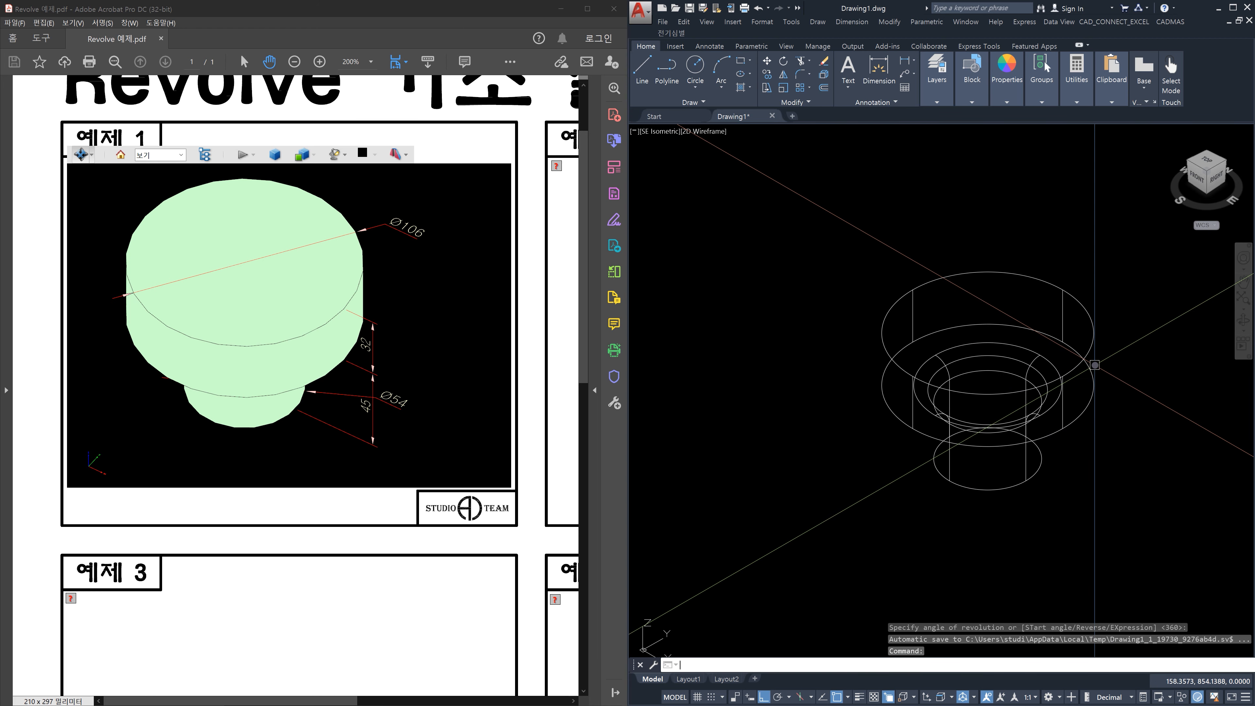
pyautogui.keyDown('shift'); pyautogui.moveTo(969, 459); pyautogui.dragTo(979, 395, button='middle'); pyautogui.keyUp('shift')
pyautogui.scroll(-5, 979, 394)
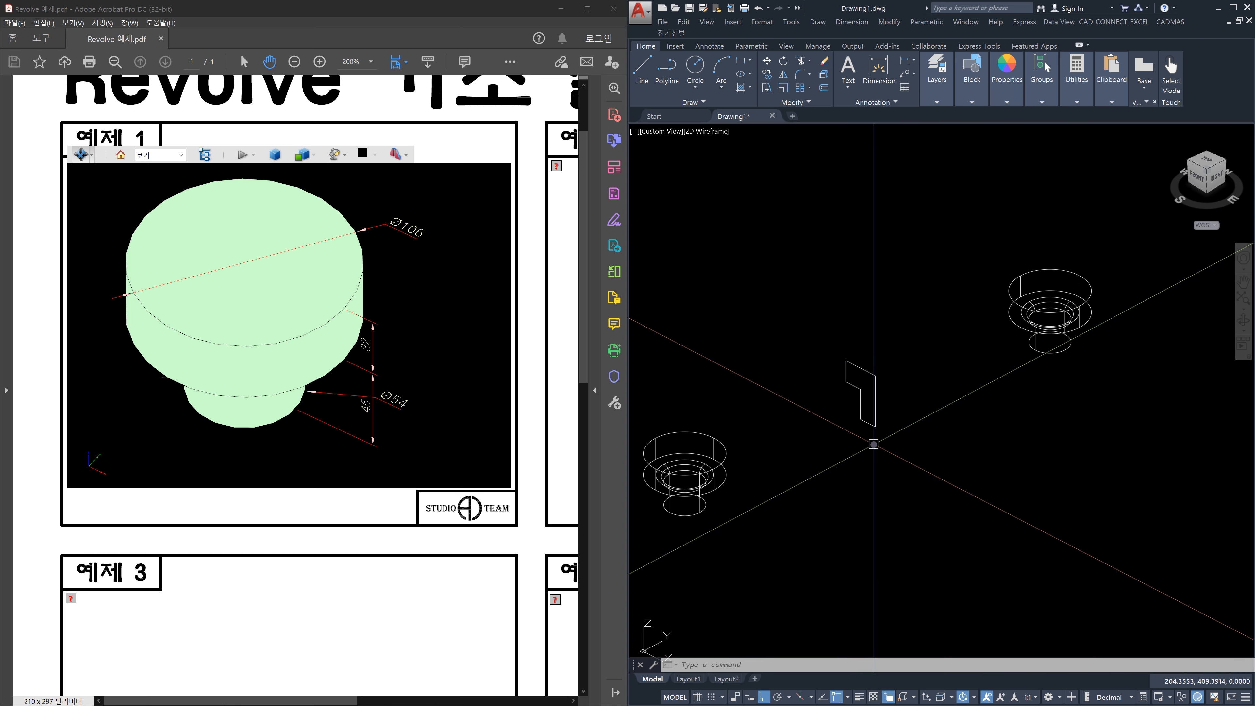
pyautogui.moveTo(864, 457); pyautogui.dragTo(919, 472, button='middle')
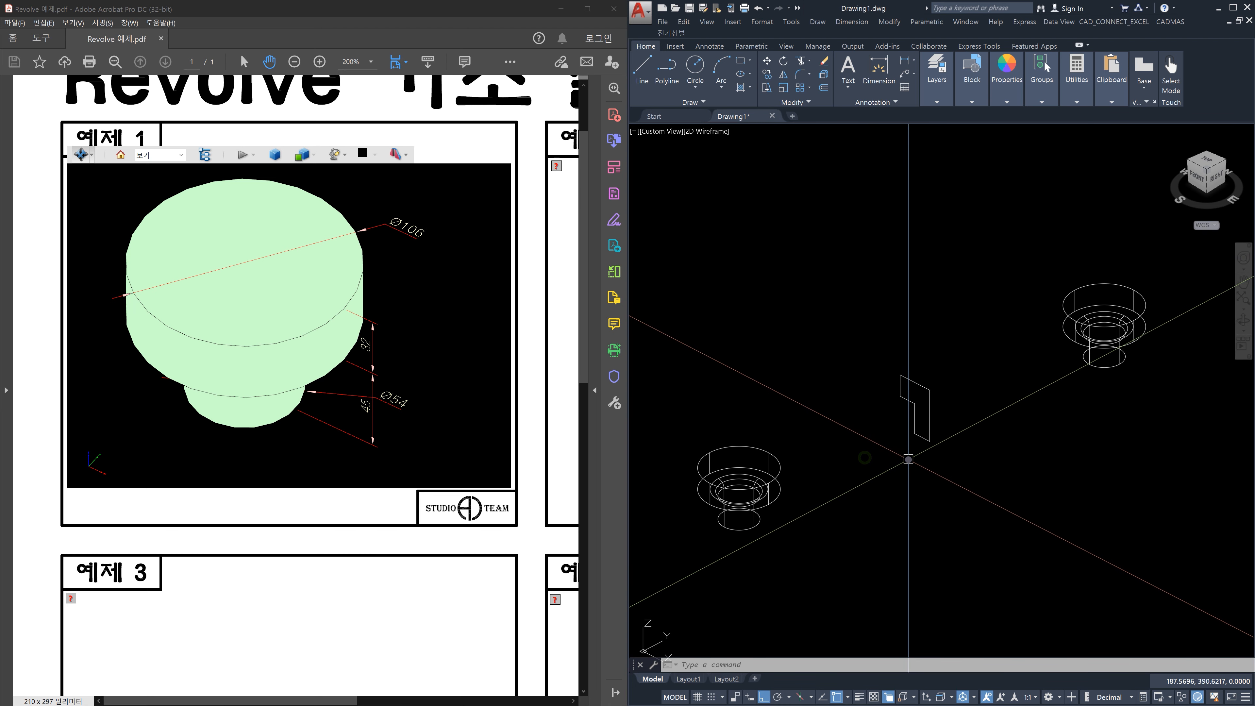